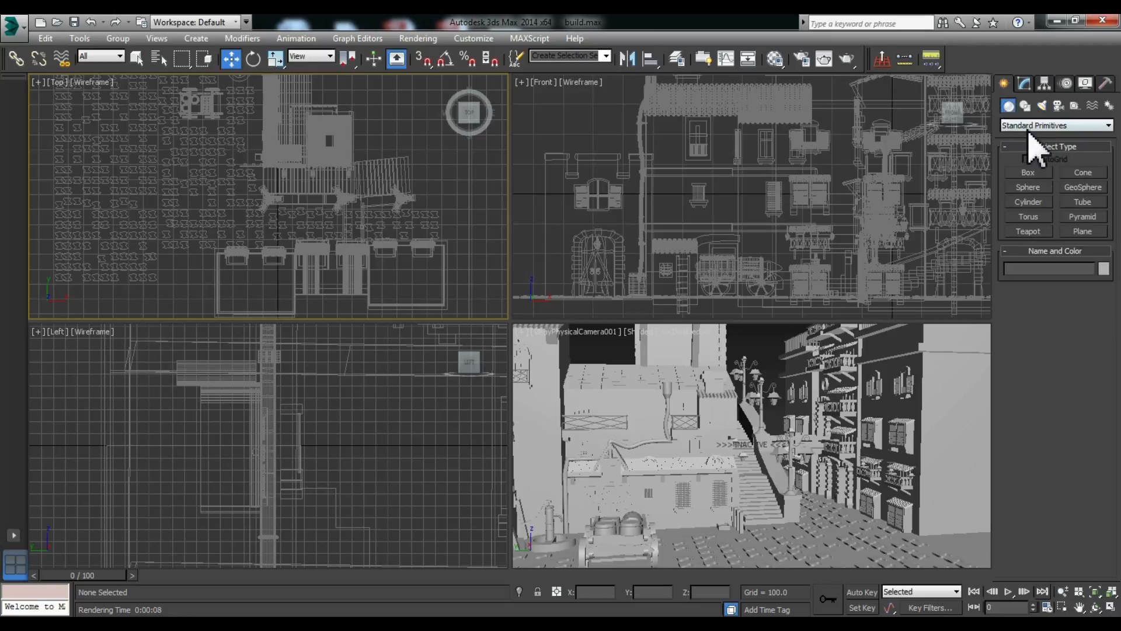
Create a targeted VRayPhysicalCam in the Front view, aimed horizontally across the building facades from the balconies to the arched doorway side.
click(1059, 108)
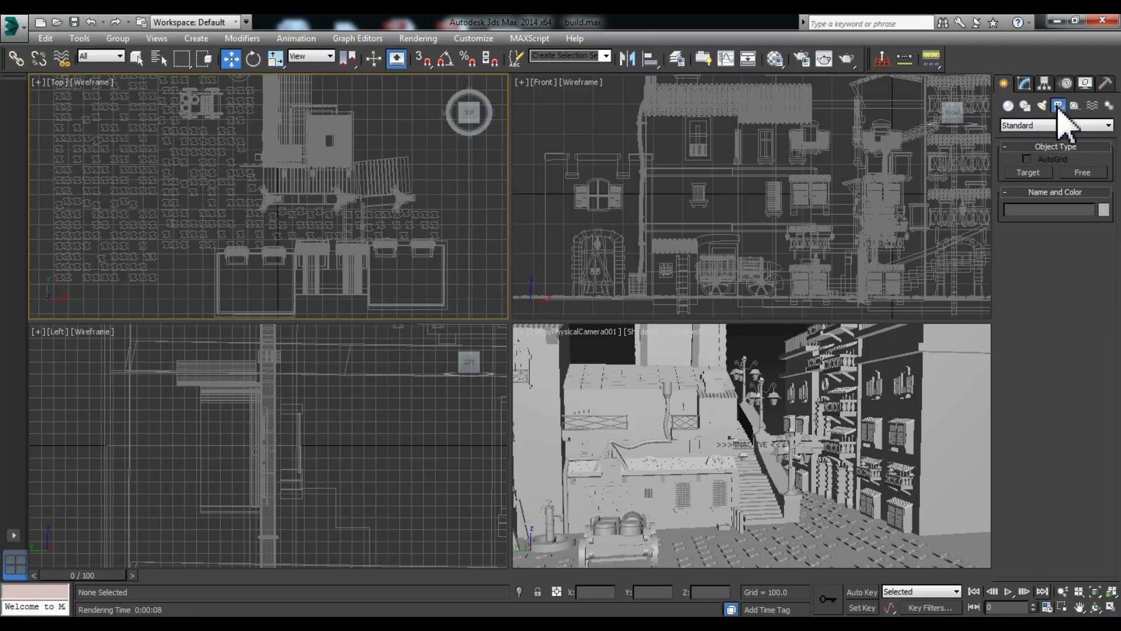
click(1106, 126)
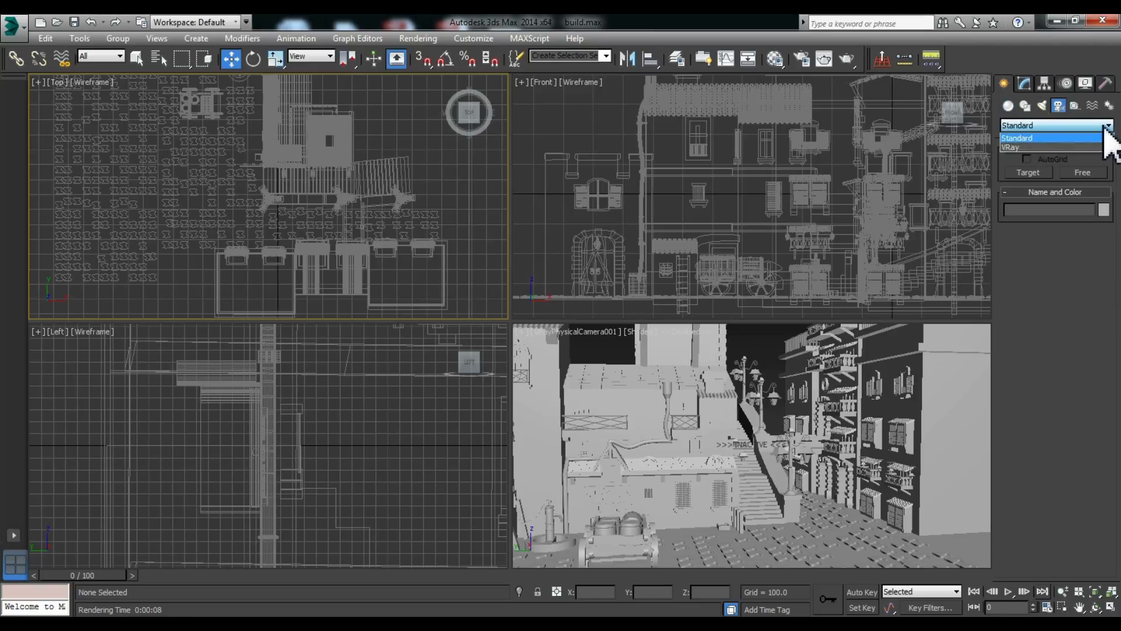
click(1024, 150)
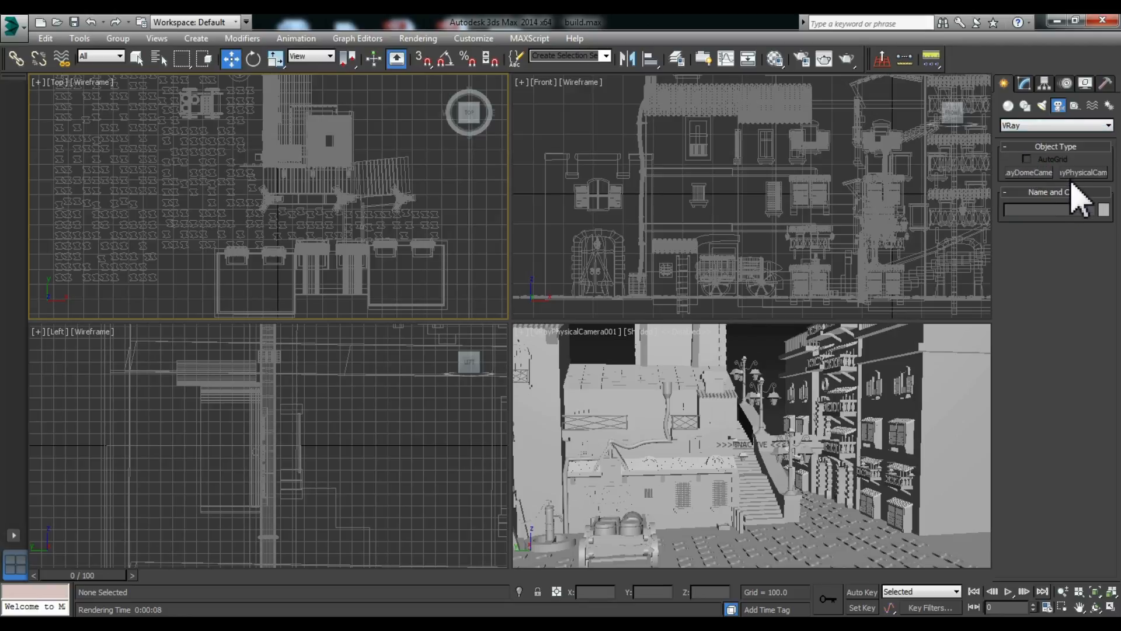
click(1082, 173)
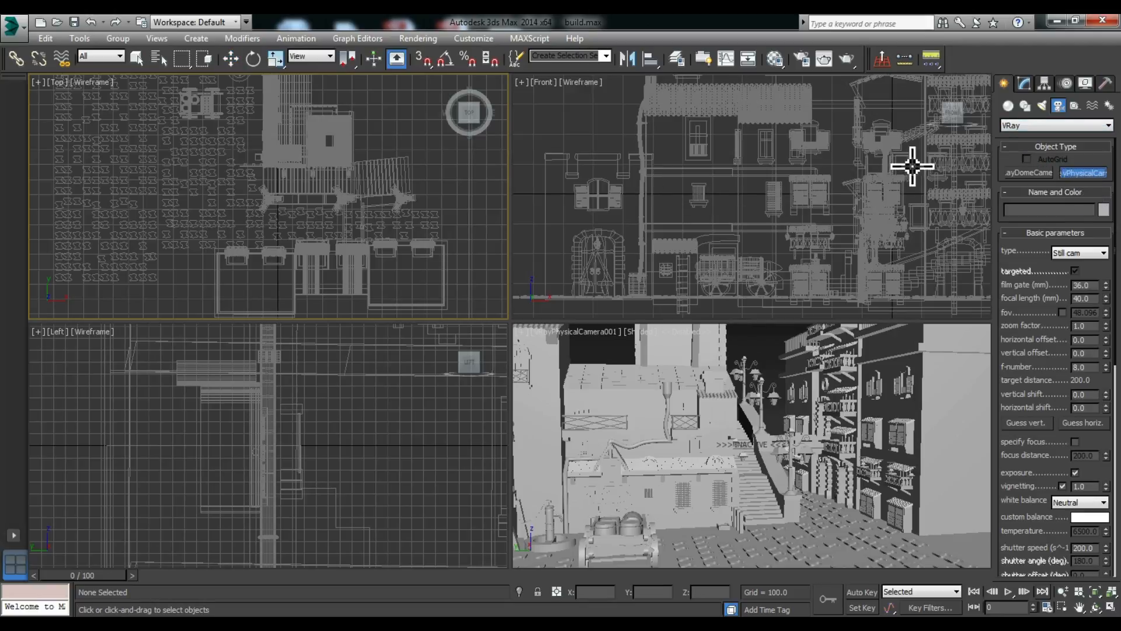
drag(915, 172, 582, 173)
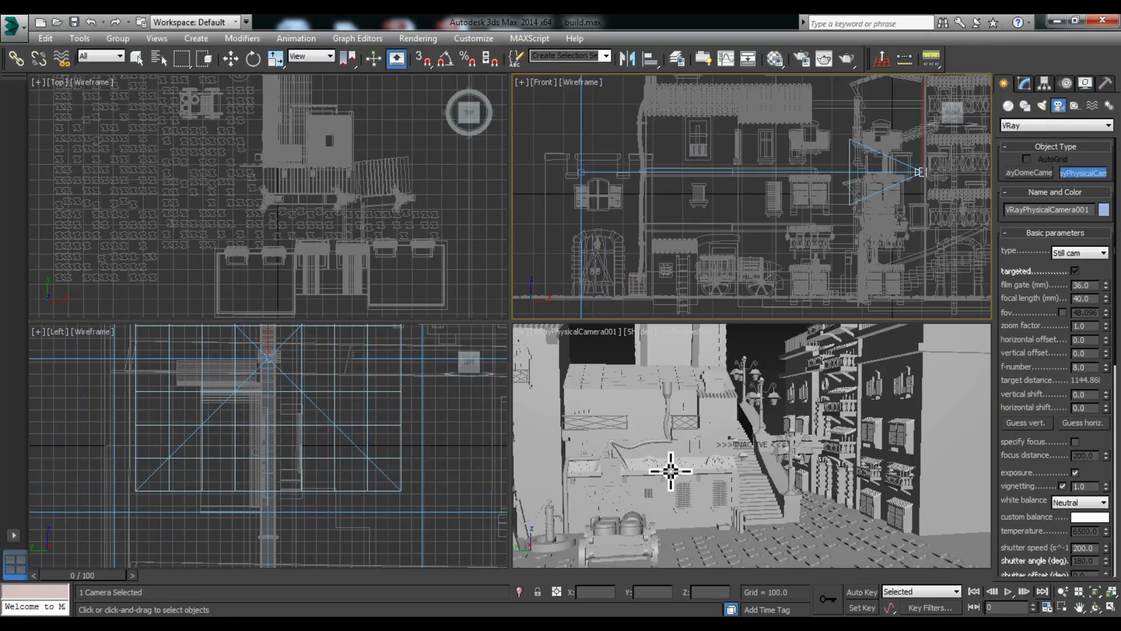
Match the new physical camera to the perspective view and check the framing in the maximized camera view.
right_click(657, 434)
key(p)
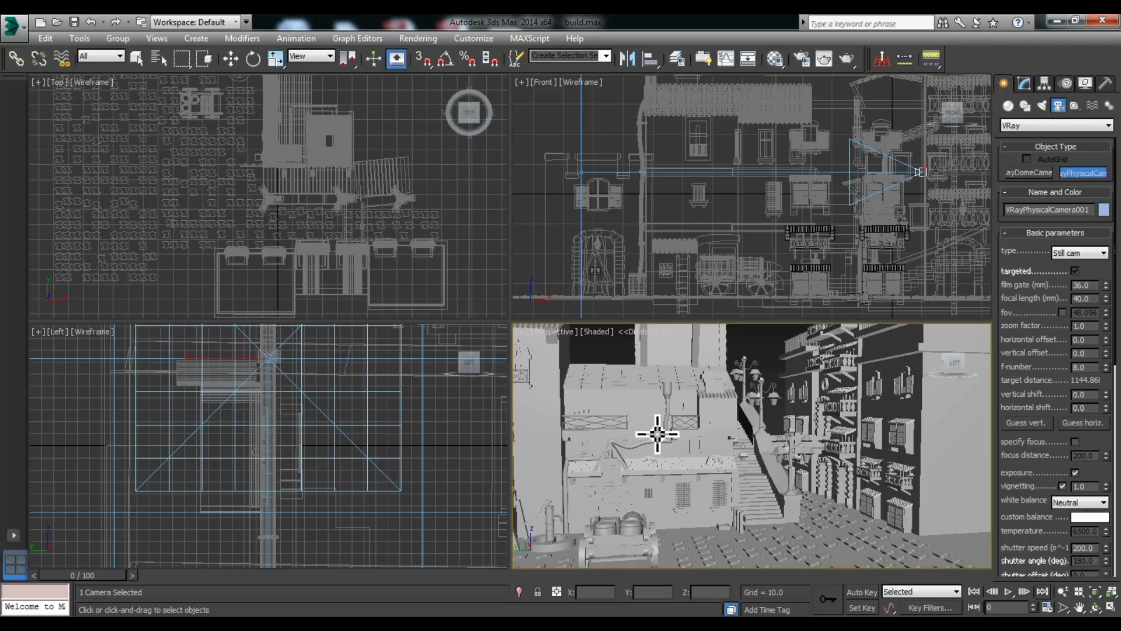
key(w)
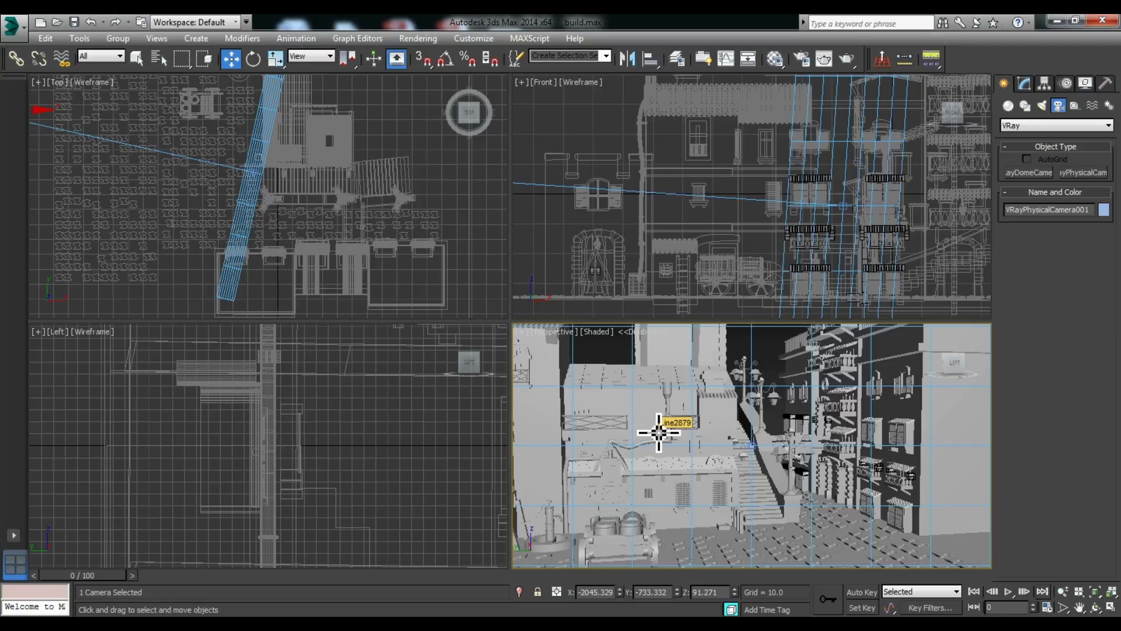
key(c)
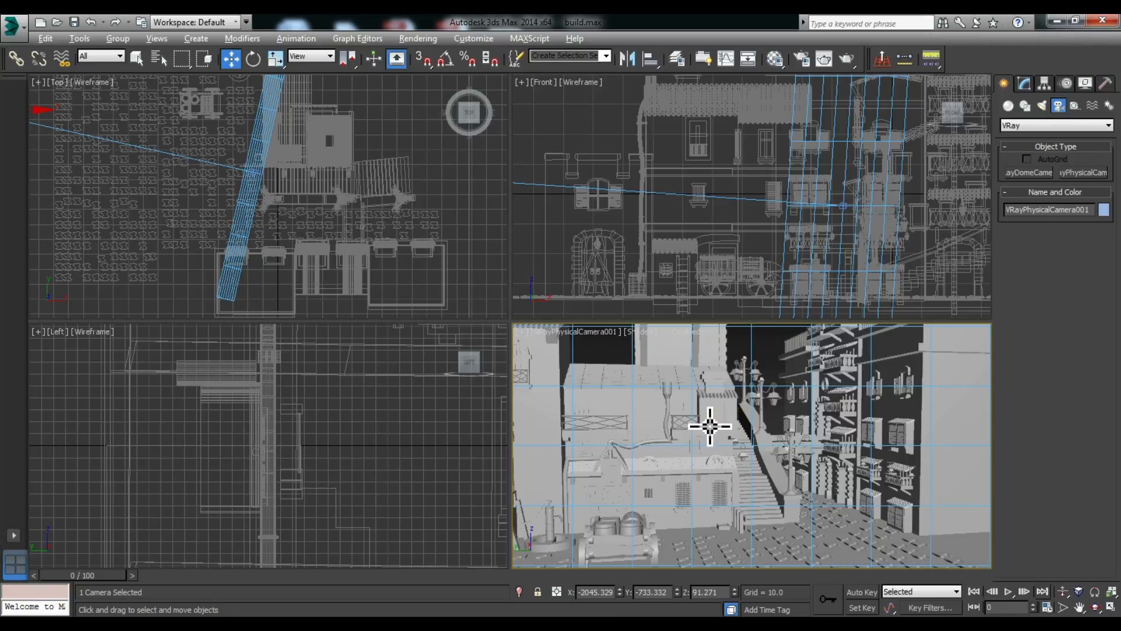
key(alt+w)
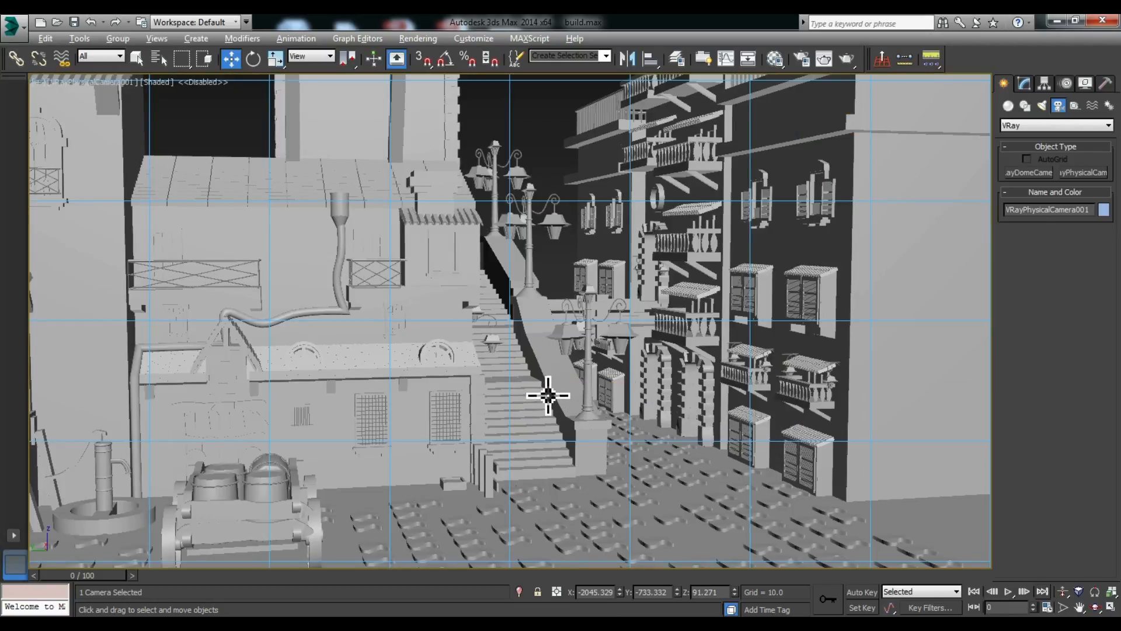
key(p)
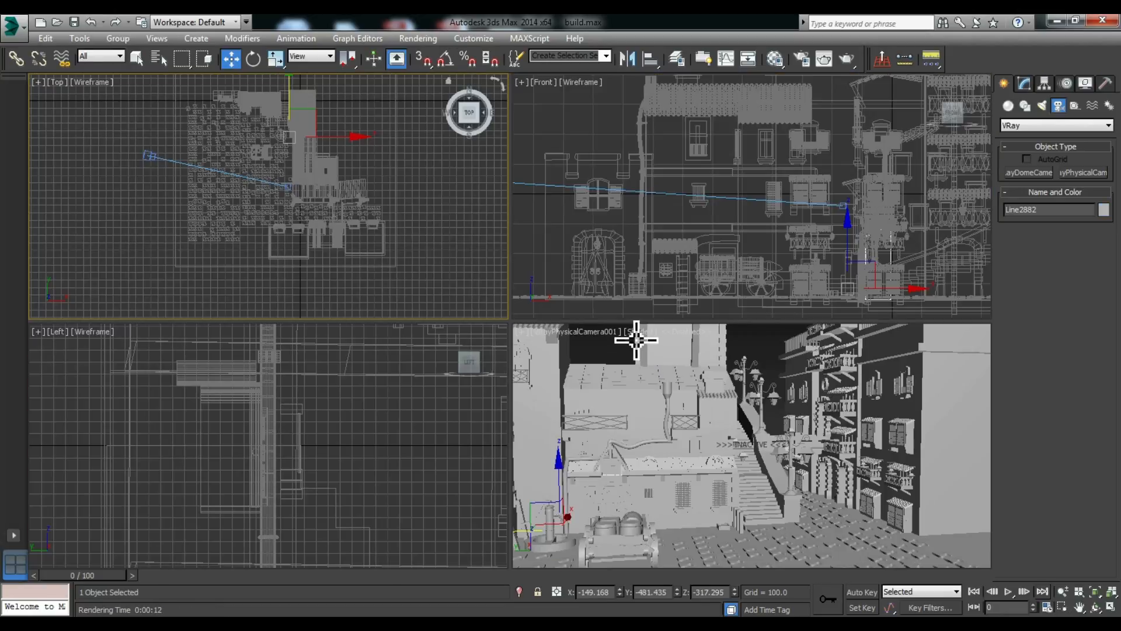
Assign V-Ray Adv 2.40.04 as the production renderer and close the render setup.
click(641, 337)
key(F10)
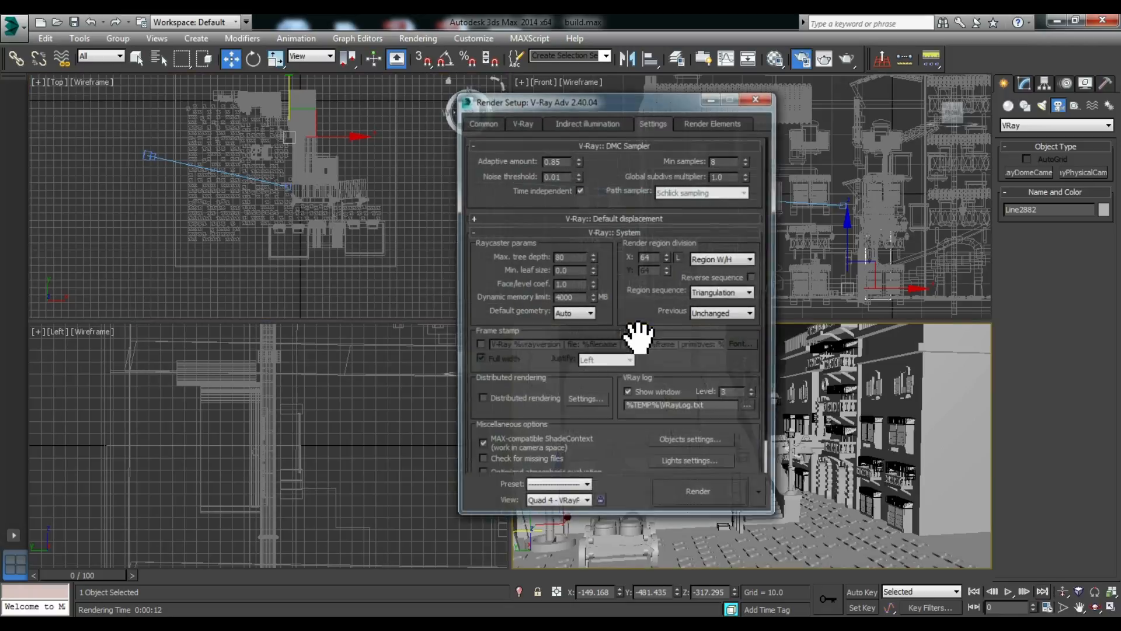
click(482, 122)
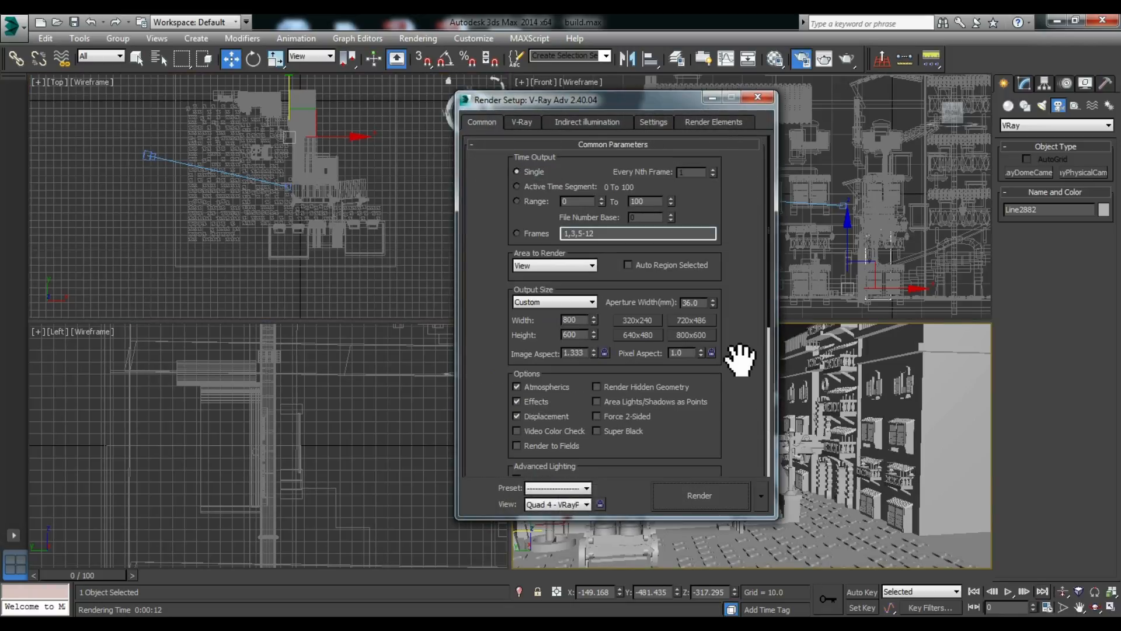
scroll(772, 449, down, 3)
scroll(773, 453, down, 2)
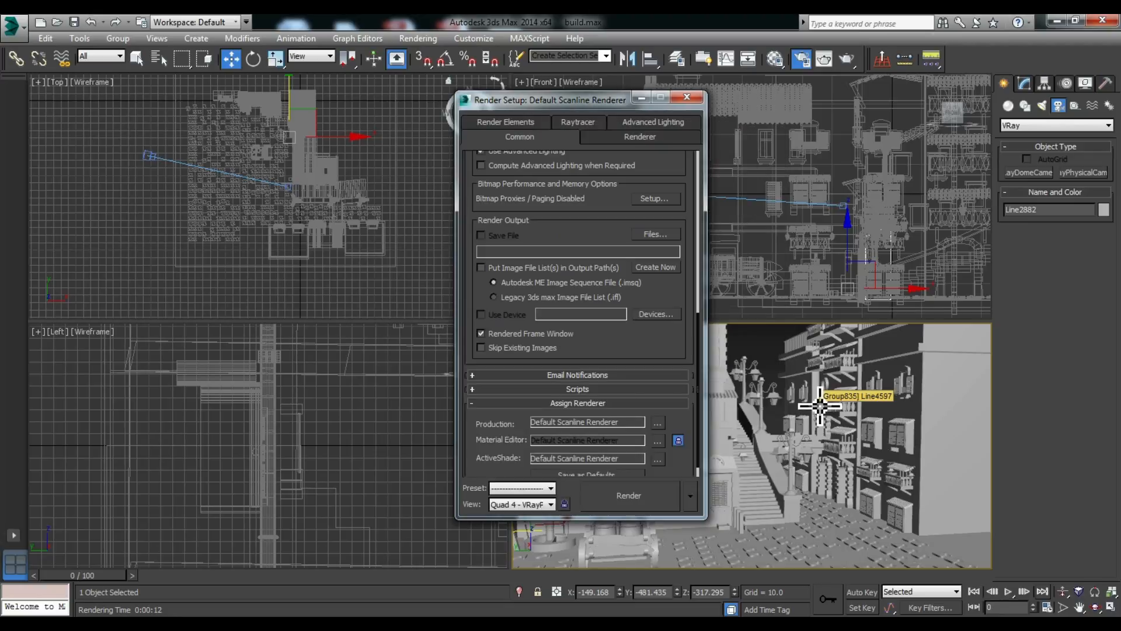
click(658, 423)
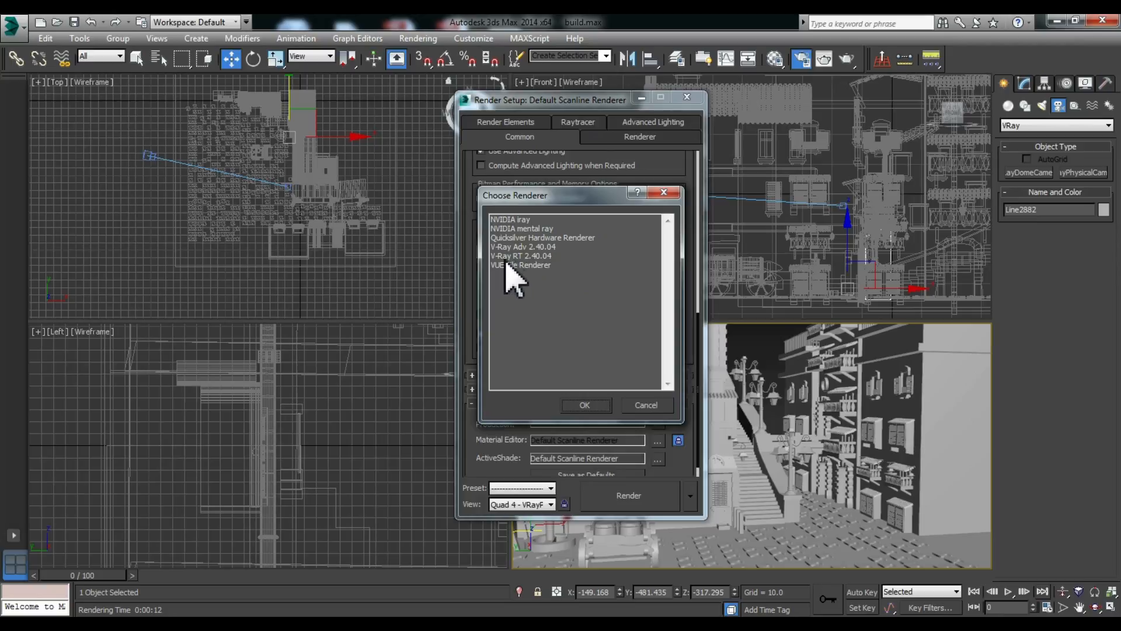
click(515, 246)
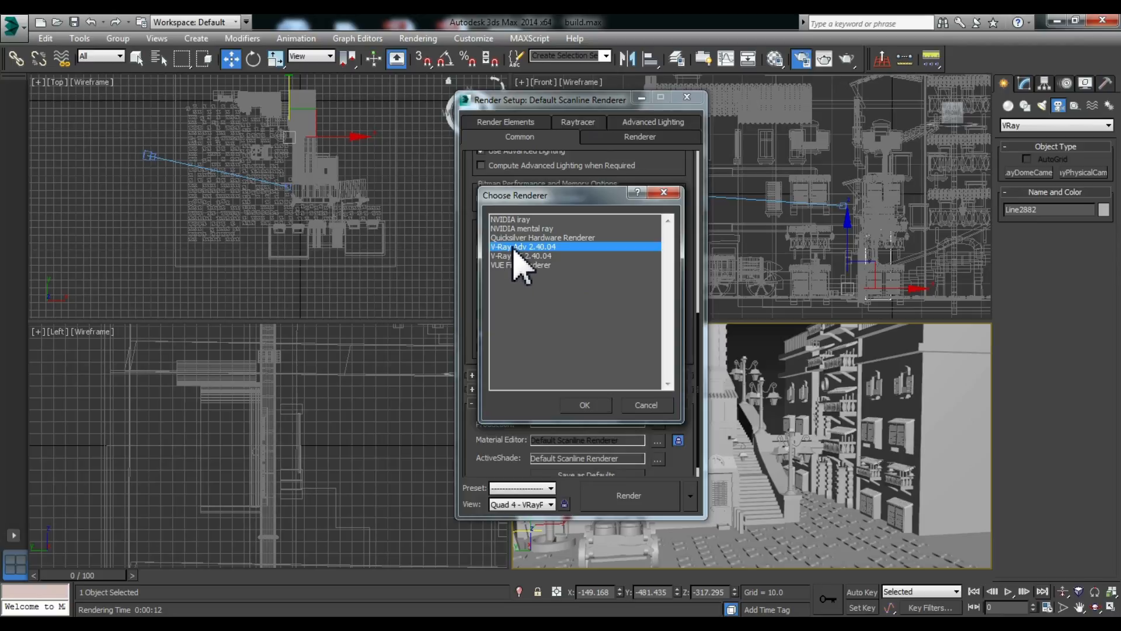
click(586, 405)
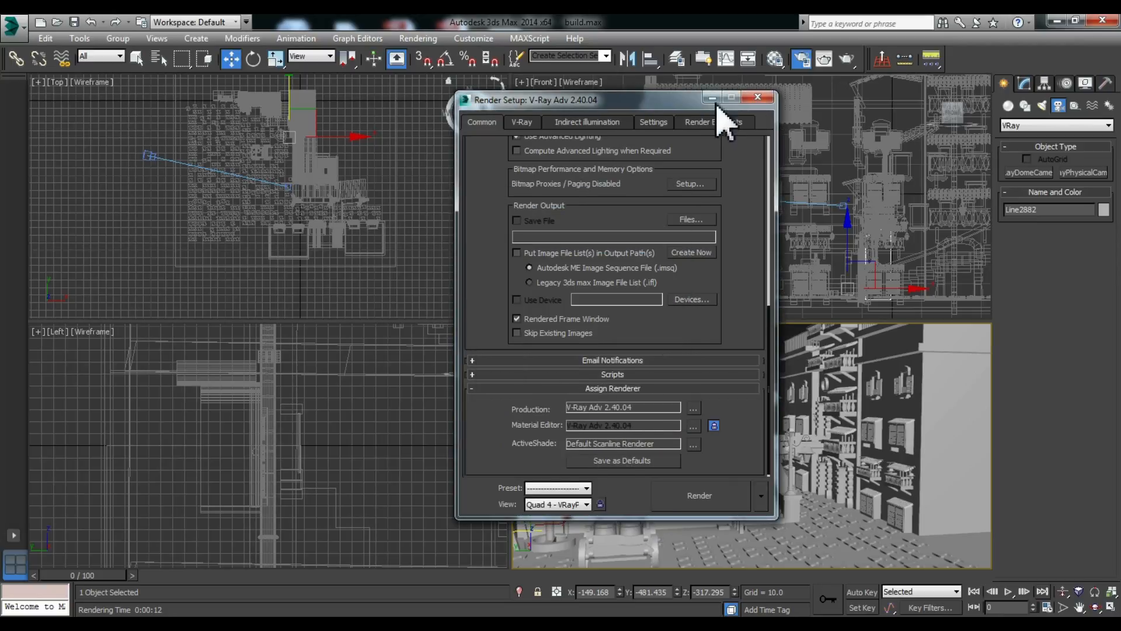
click(758, 97)
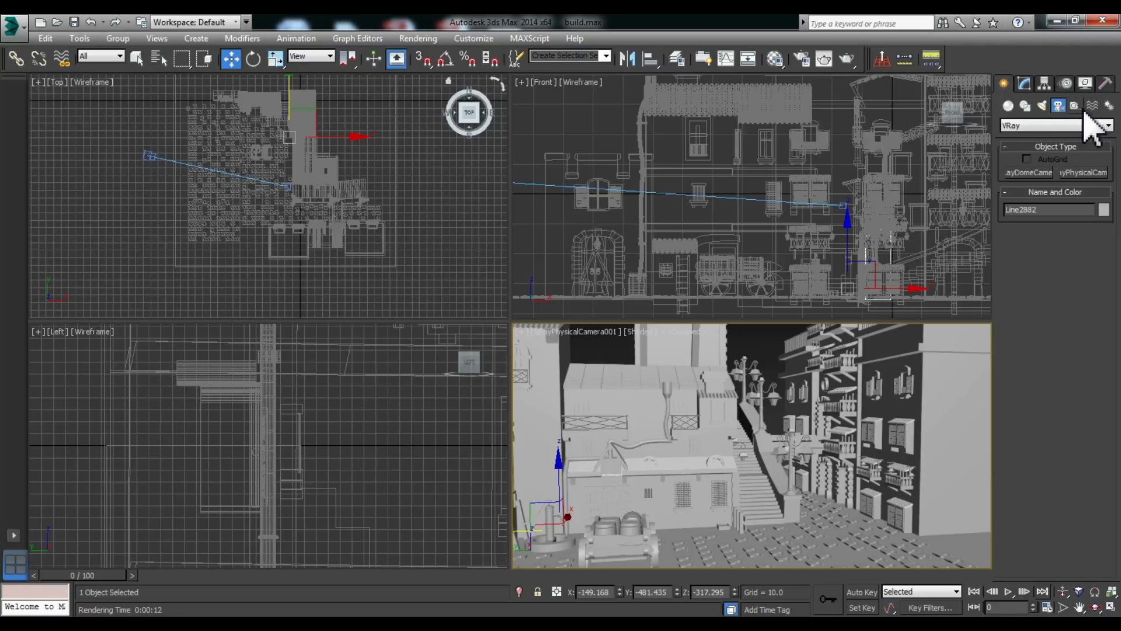
Create a Daylight system in the Top view, with its compass centred on the buildings.
click(1108, 105)
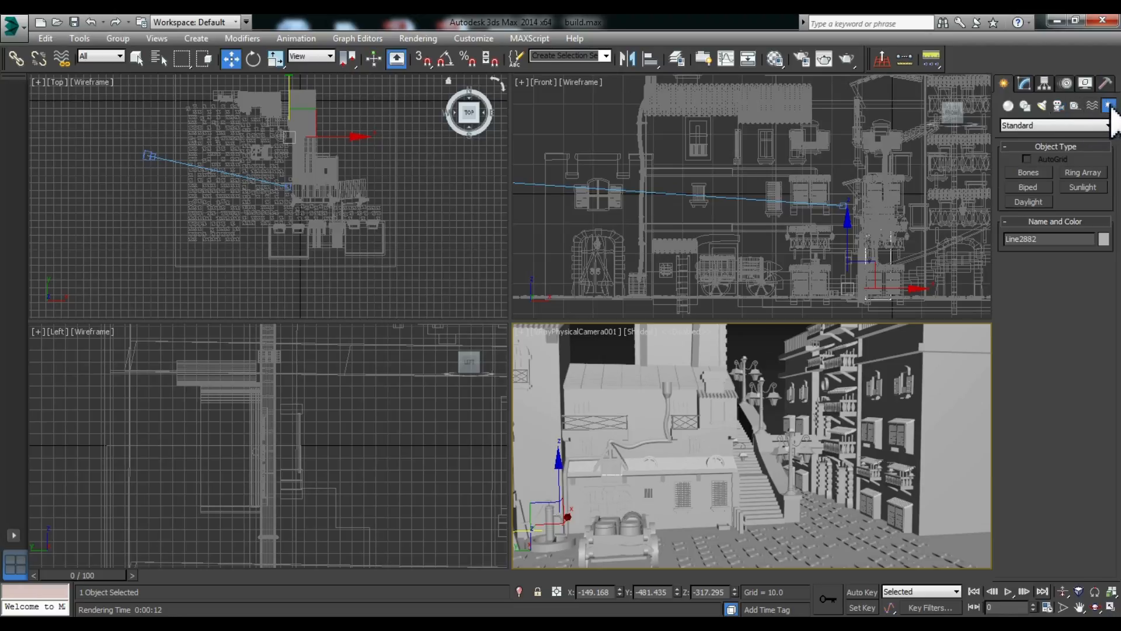
click(1028, 201)
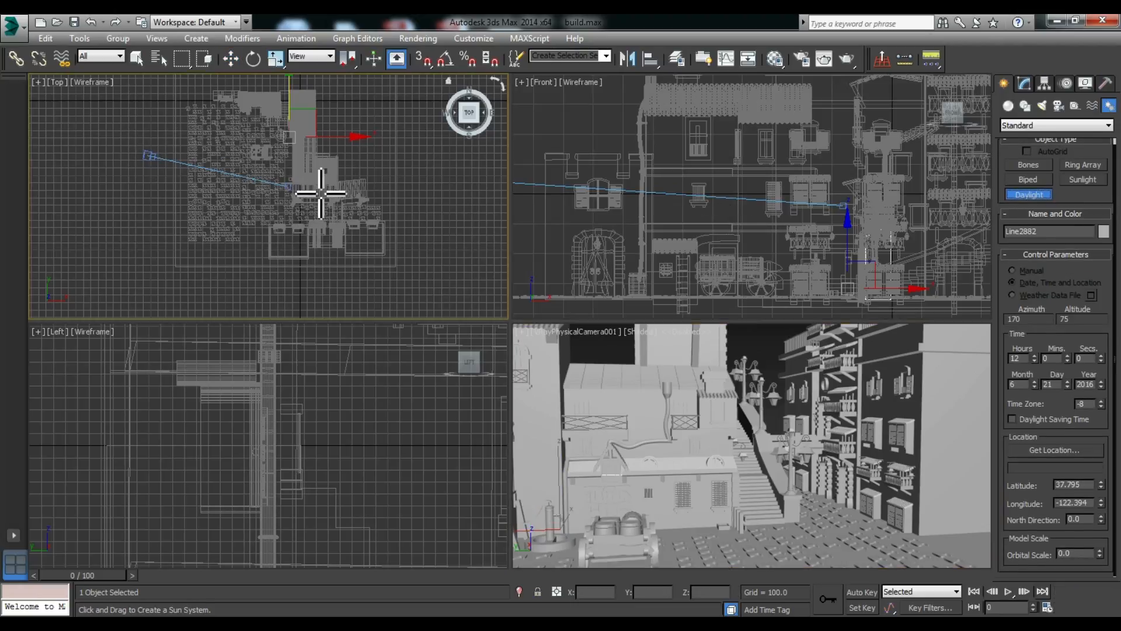
scroll(286, 178, down, 5)
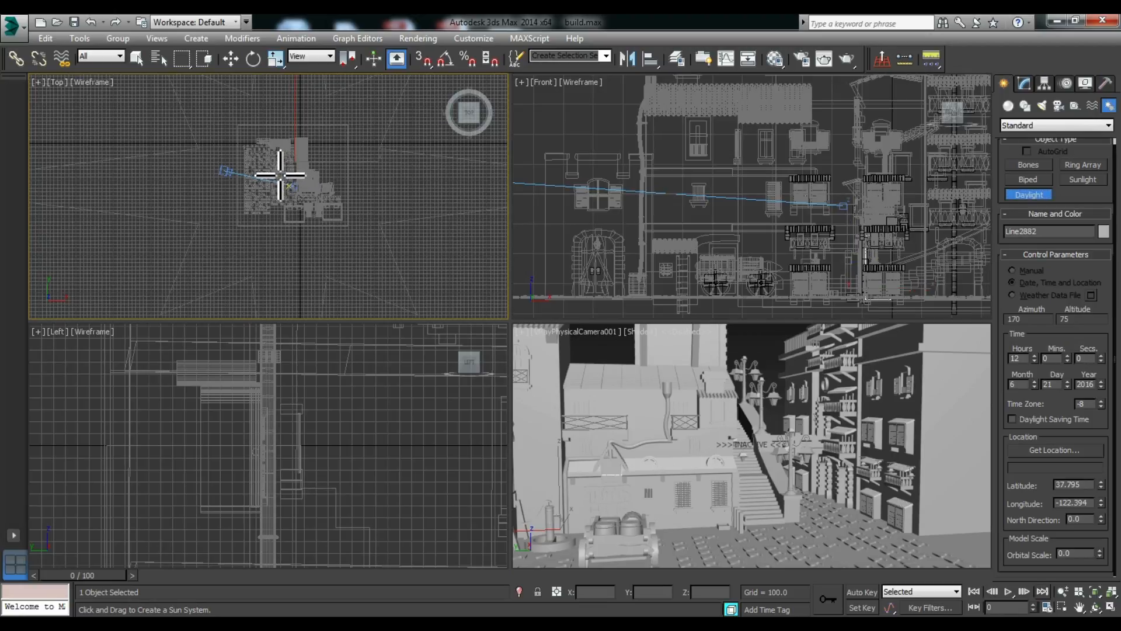
drag(292, 200, 271, 163)
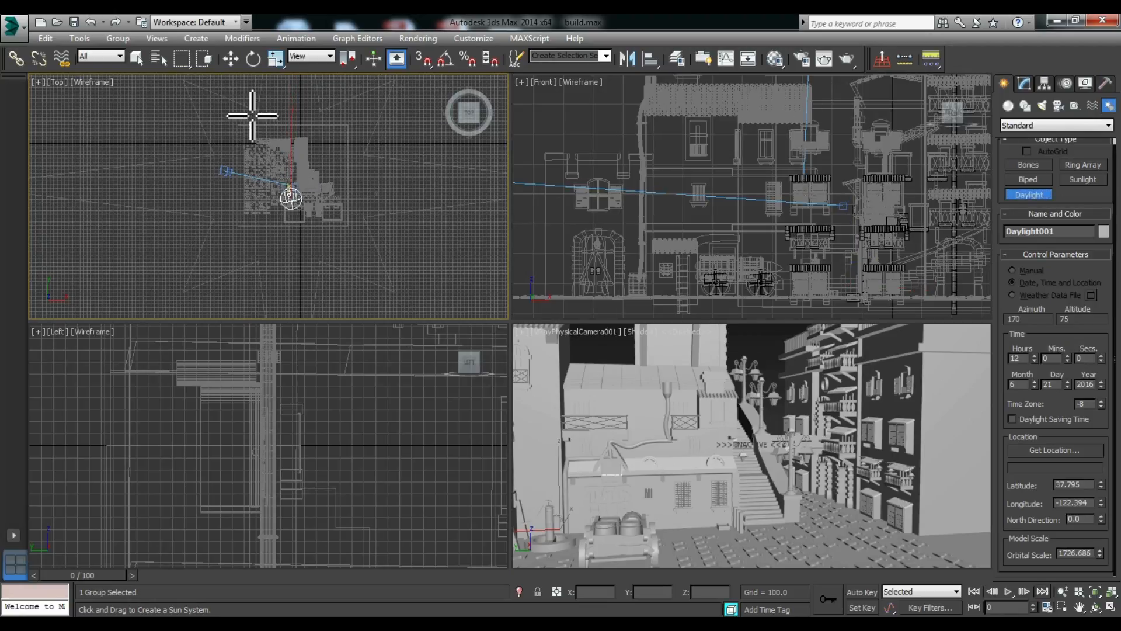
click(405, 114)
Move the daylight's sun diagonally out in front of the buildings in the Top view and set its shadows to VRayShadow.
click(1025, 83)
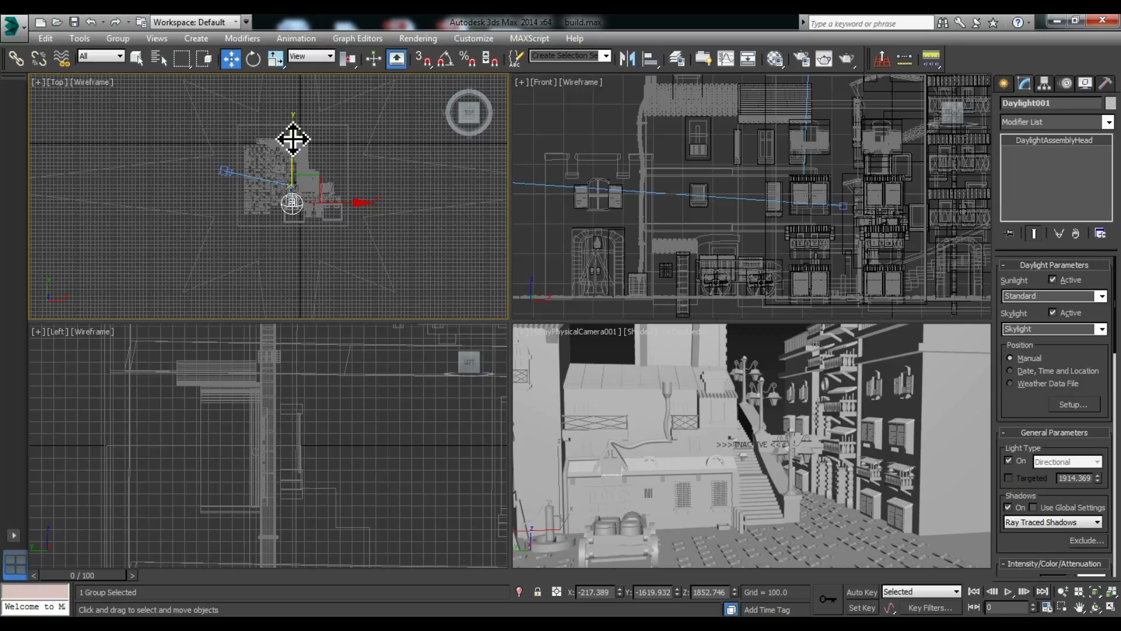
drag(293, 138, 301, 186)
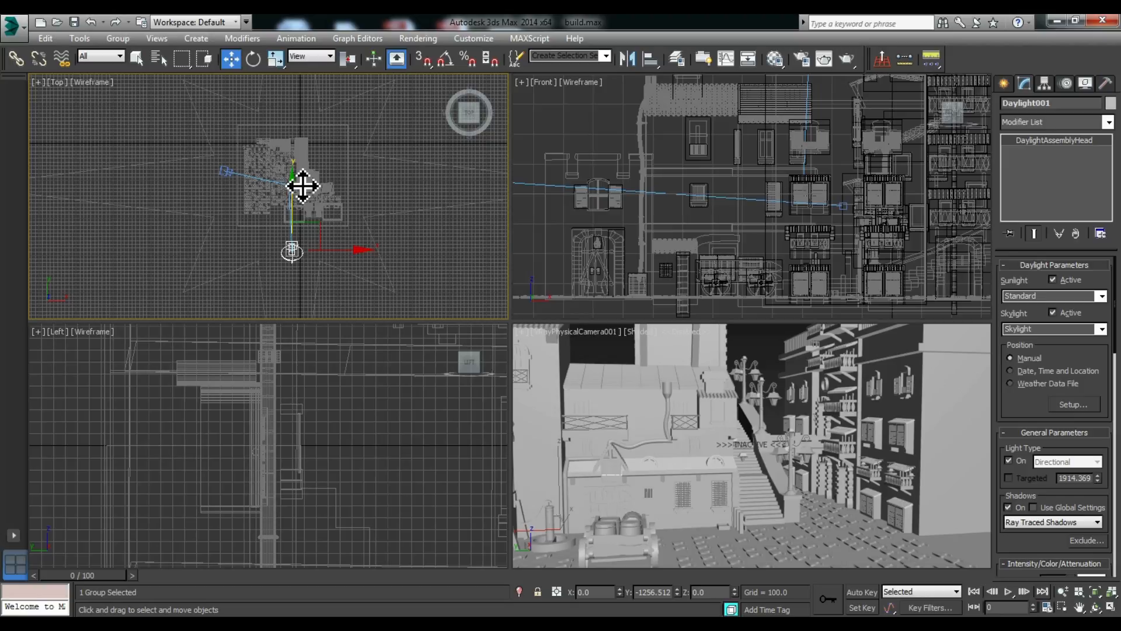
drag(358, 250, 261, 250)
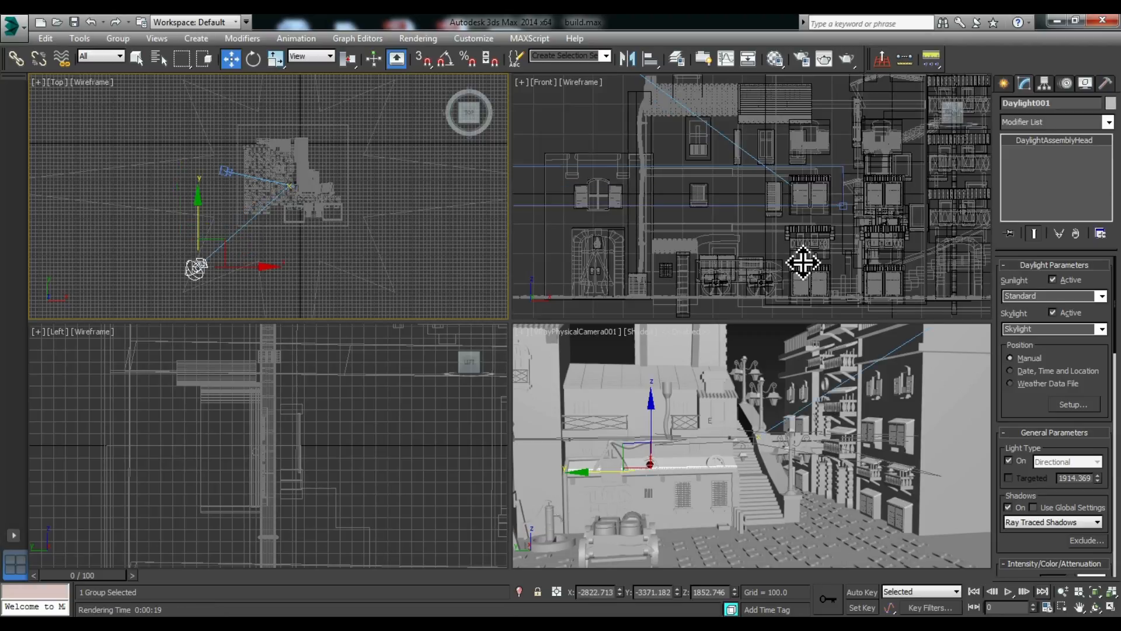
click(1099, 525)
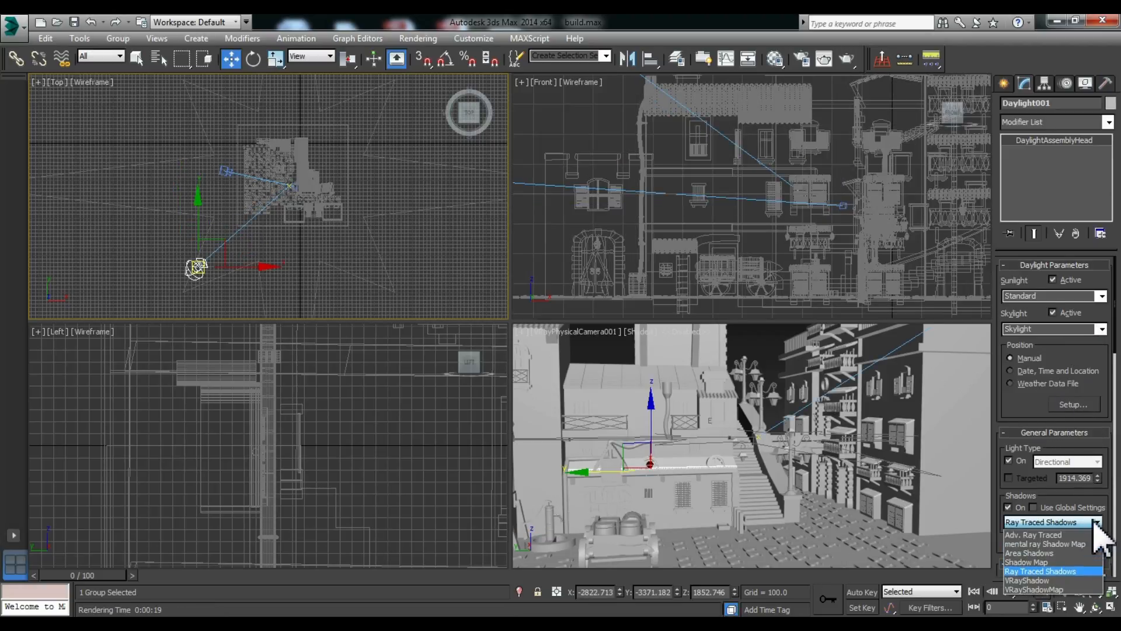
click(1029, 580)
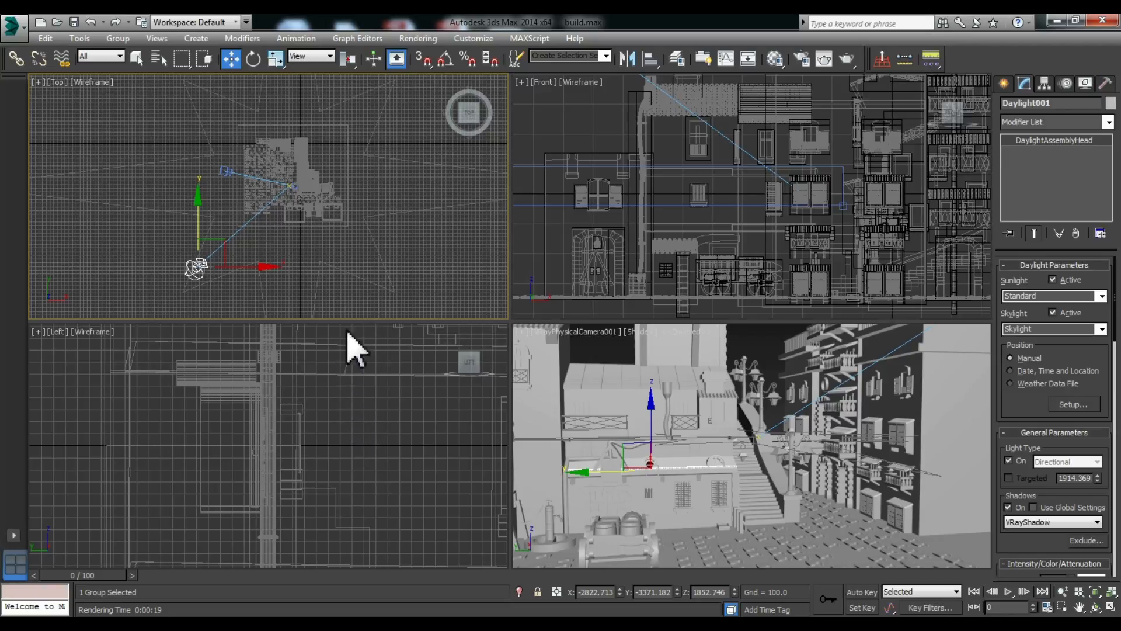
Move the daylight's sun in the Top view to a spot behind the physical camera and activate the camera view.
drag(245, 266, 165, 98)
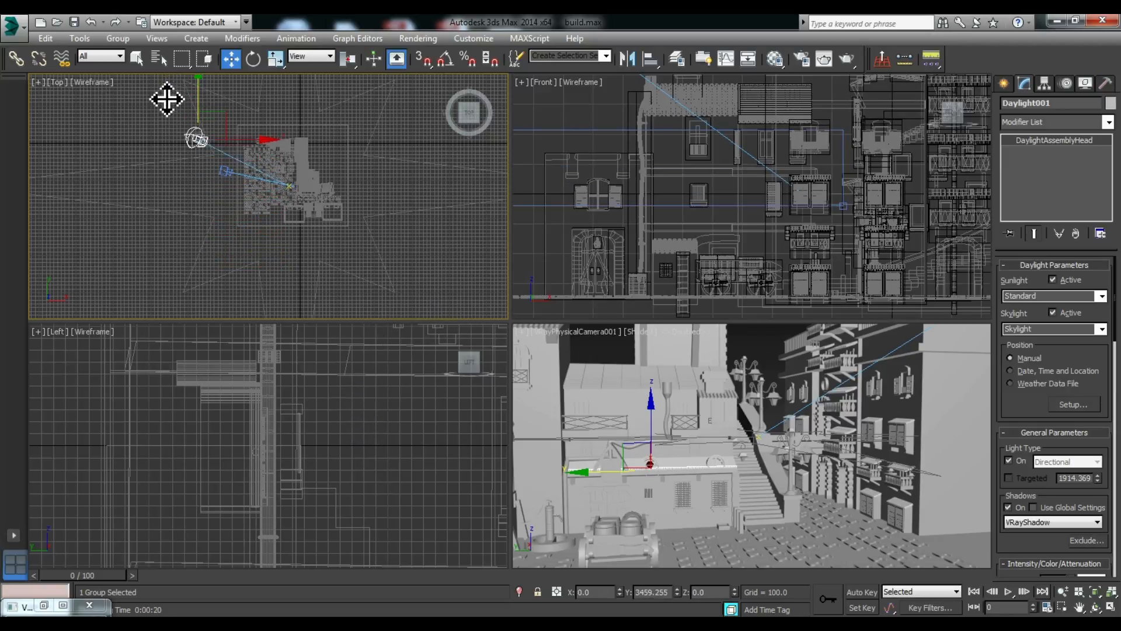
drag(252, 146, 220, 147)
right_click(922, 421)
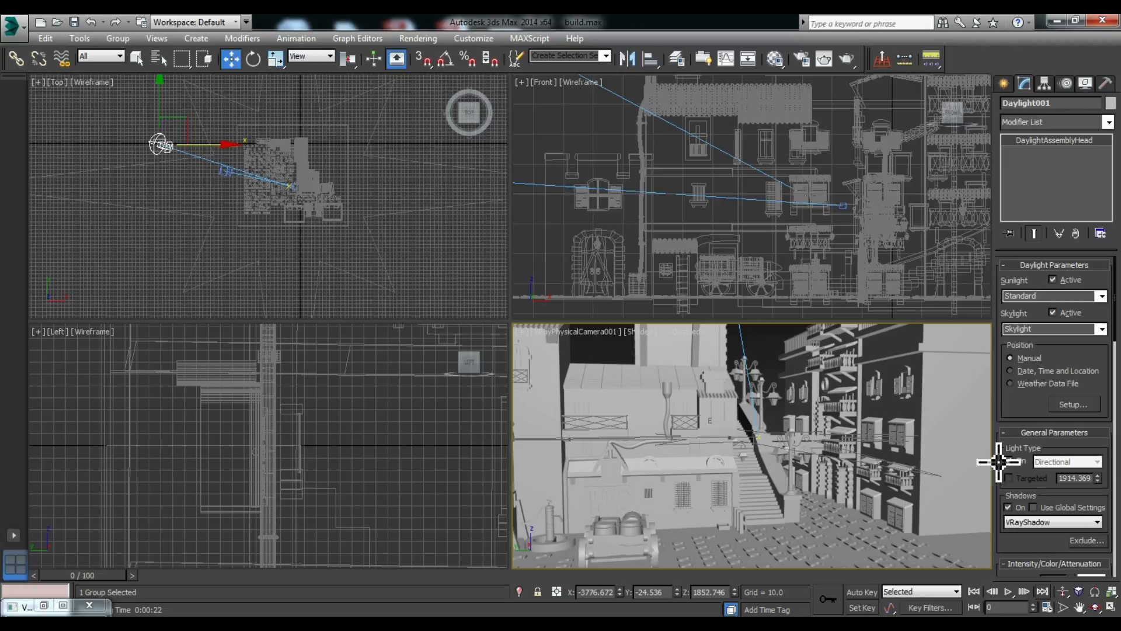
Set the daylight's intensity multiplier to 50.
drag(1064, 478, 1044, 397)
click(1072, 486)
drag(1071, 500, 1075, 493)
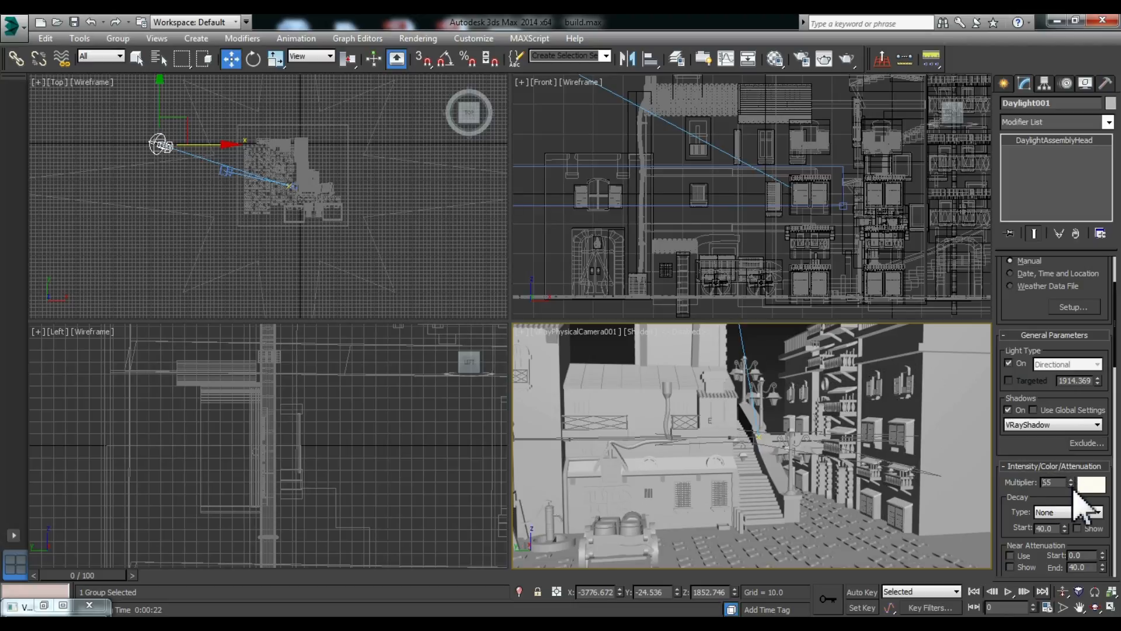
text(50)
key(Return)
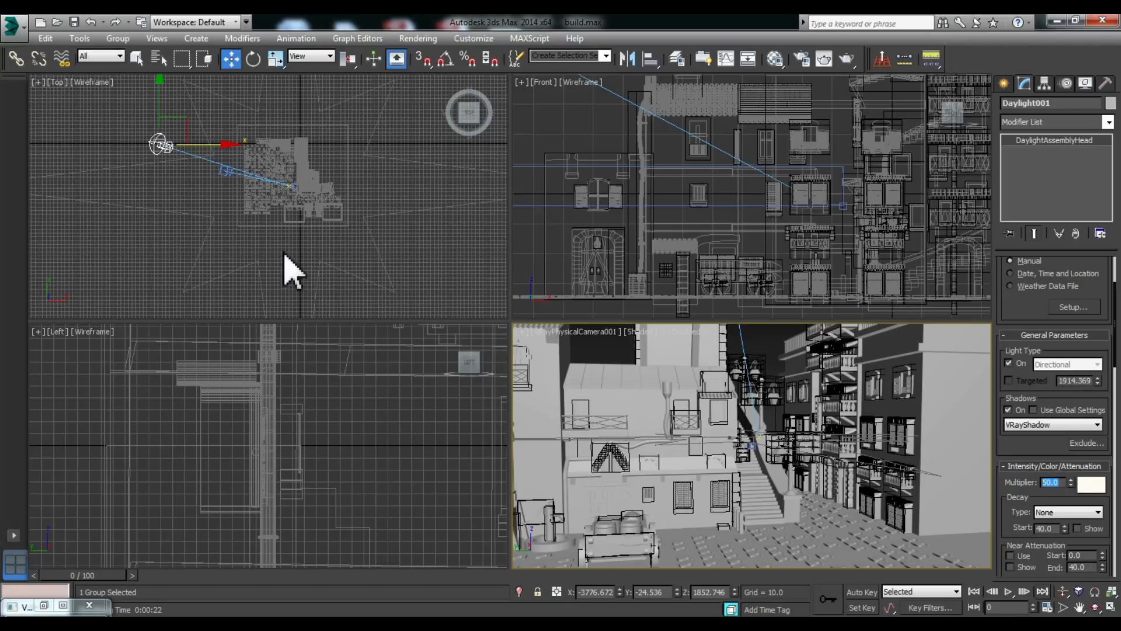
Render the camera view to examine the lighting, and minimize the V-Ray frame buffer.
click(760, 512)
key(shift+q)
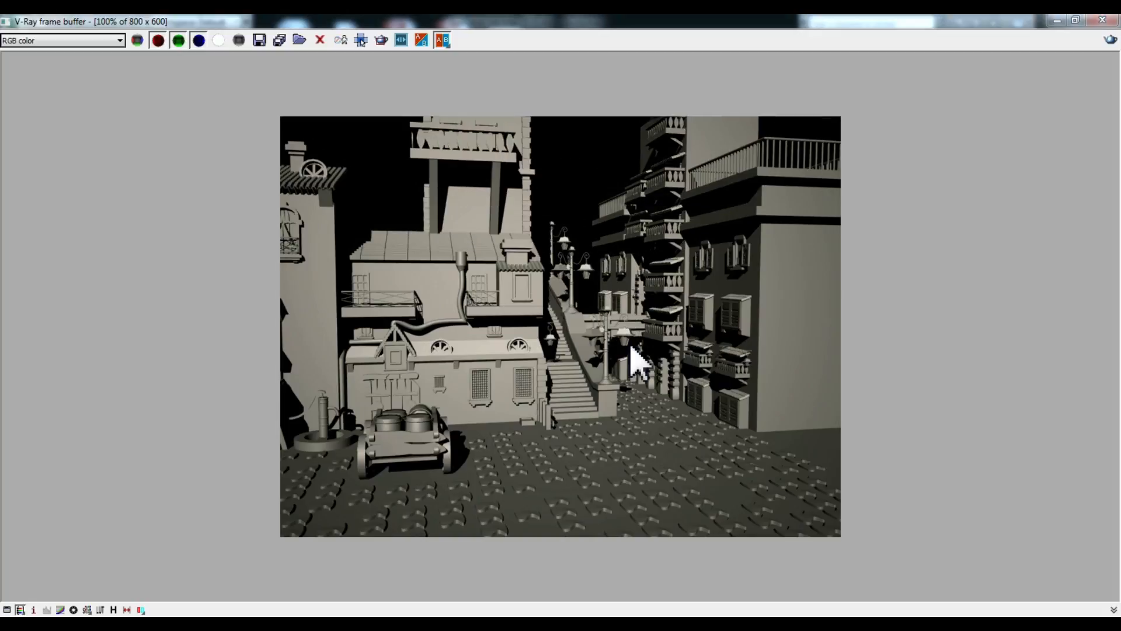
click(1057, 21)
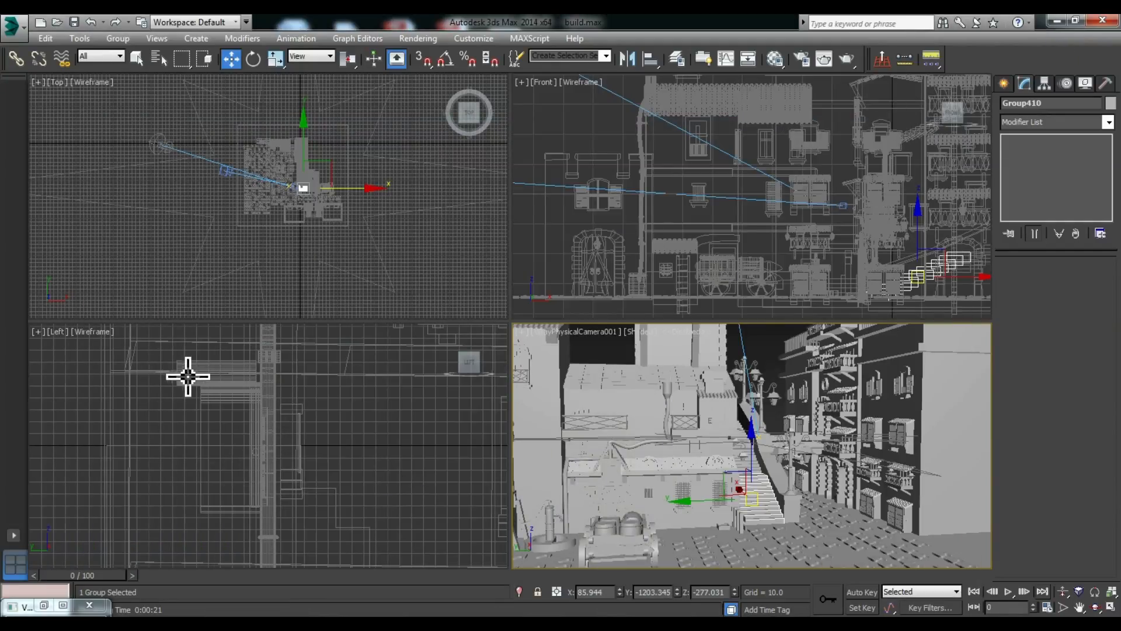
Select the V-Ray physical camera and choose Still cam as its type.
click(224, 172)
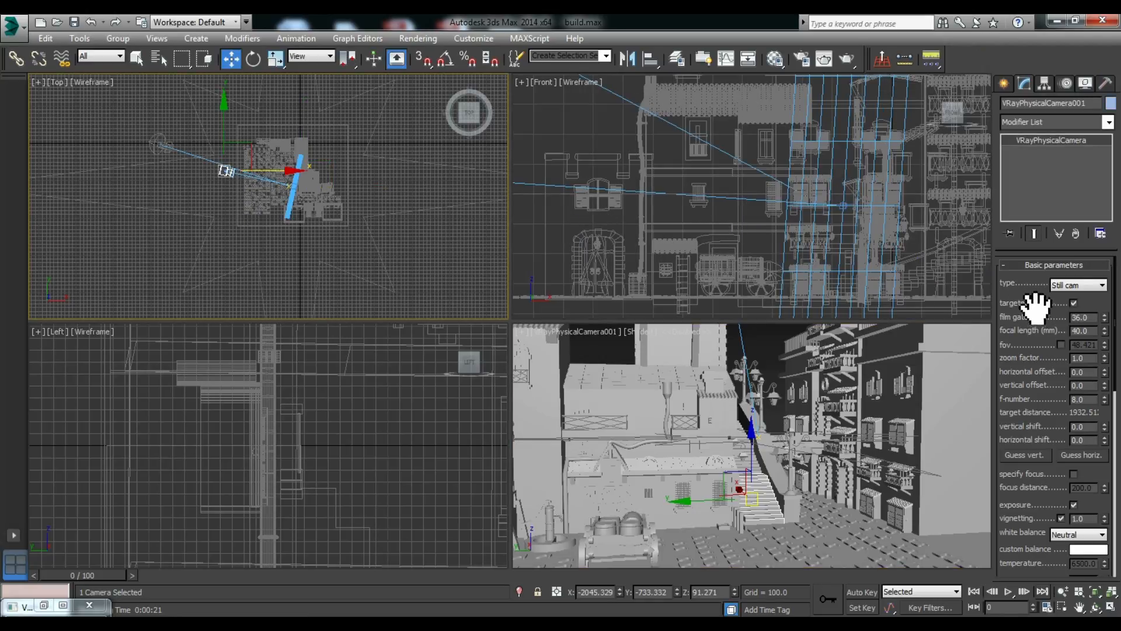
click(1104, 286)
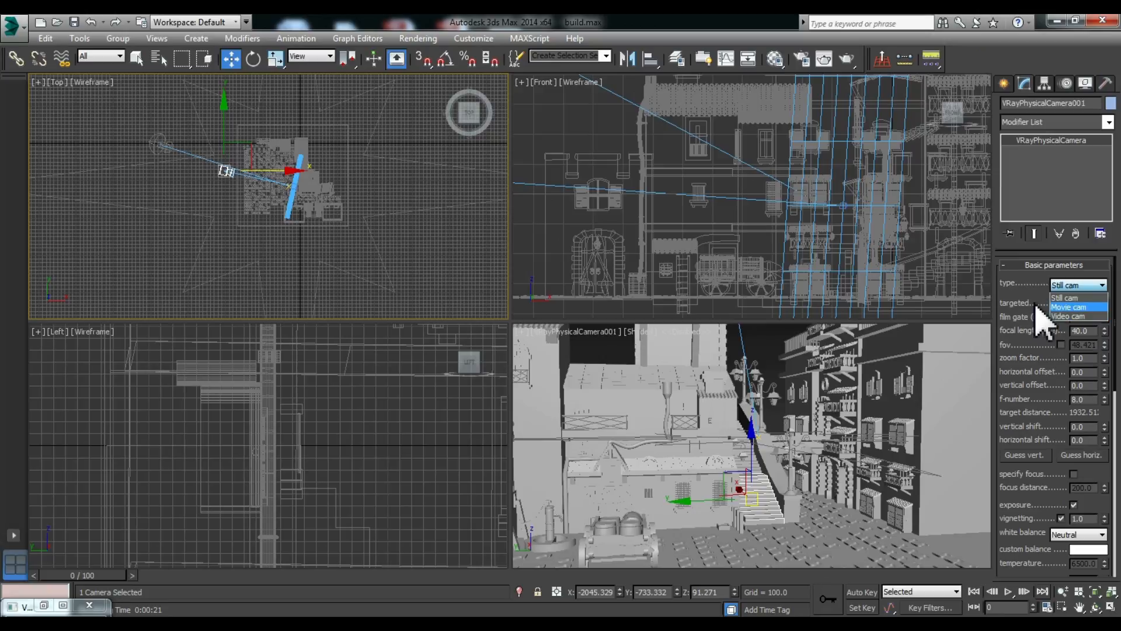
click(1072, 300)
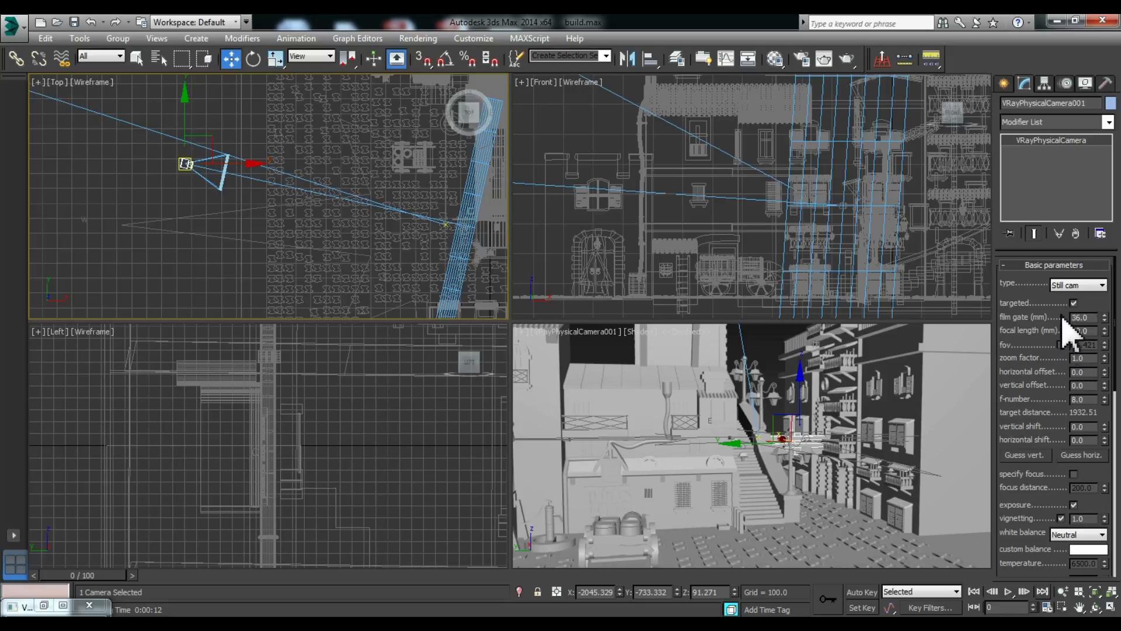
Turn the camera's targeted option off and back on, and reselect the physical camera in the Top view.
click(1074, 303)
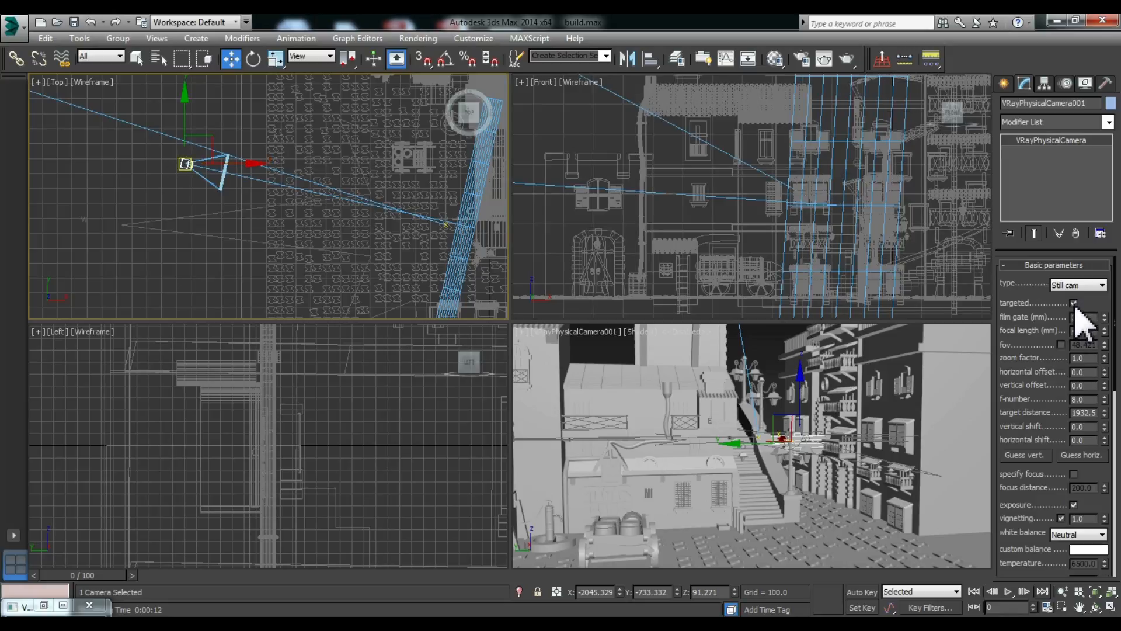
click(1074, 303)
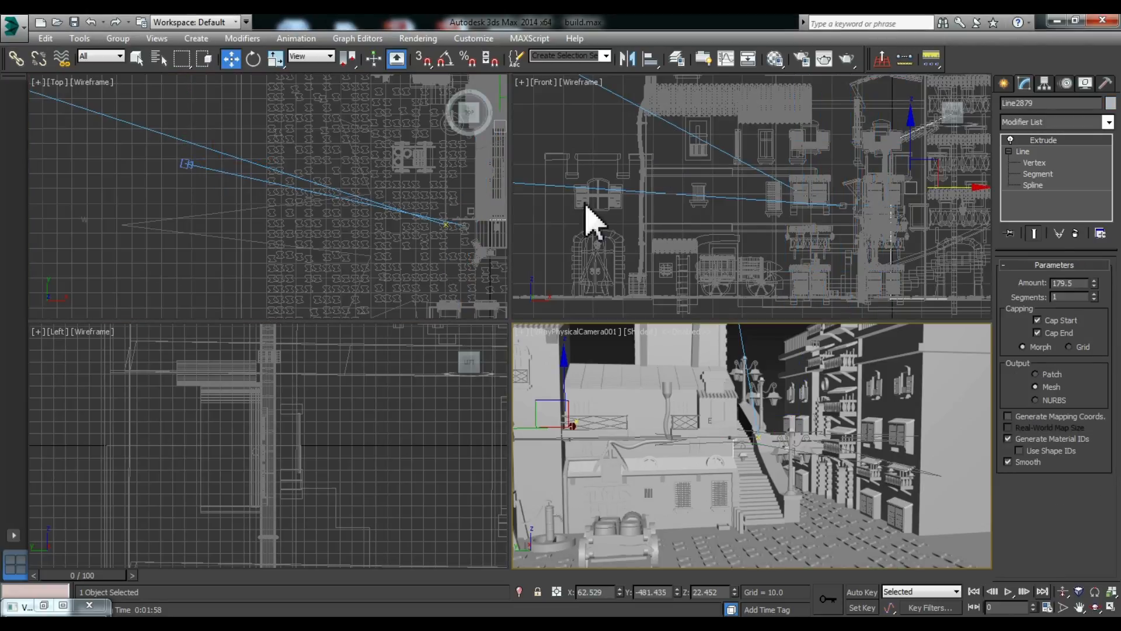
click(184, 173)
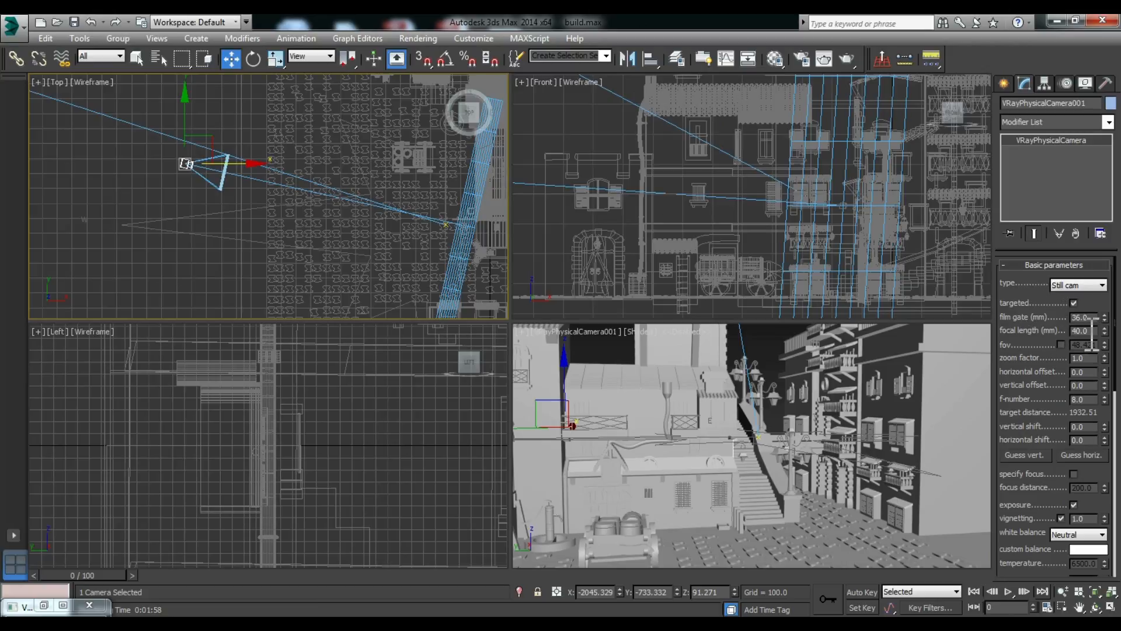
Set the camera's film gate to 52 mm and region-render the right part of the frame to compare the framing.
drag(1104, 317, 1108, 283)
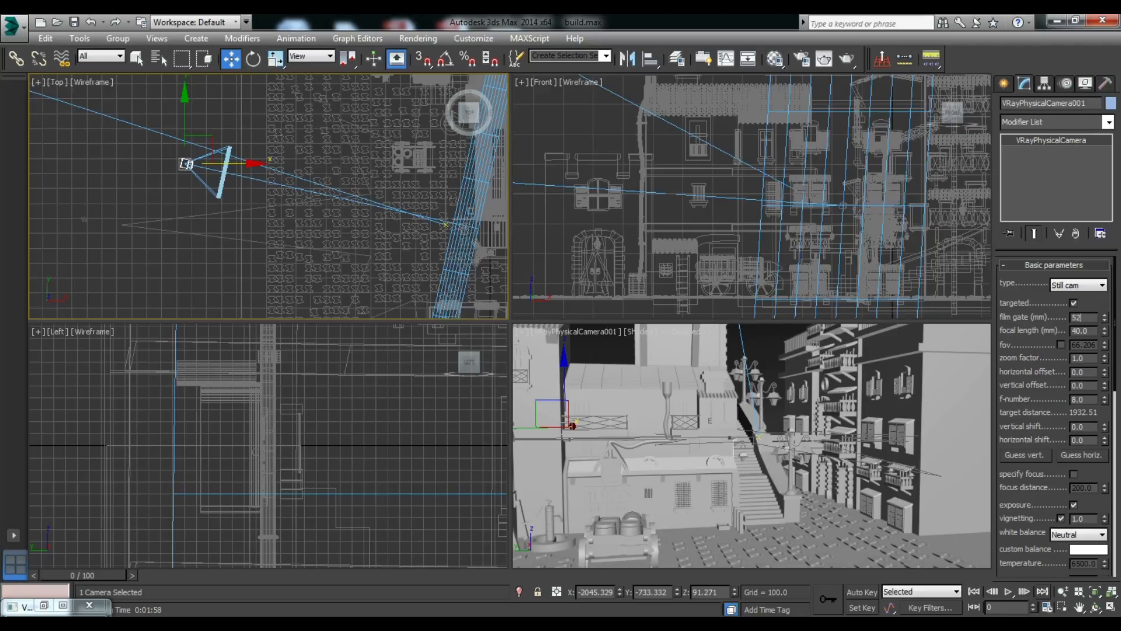
mouse_move(24, 607)
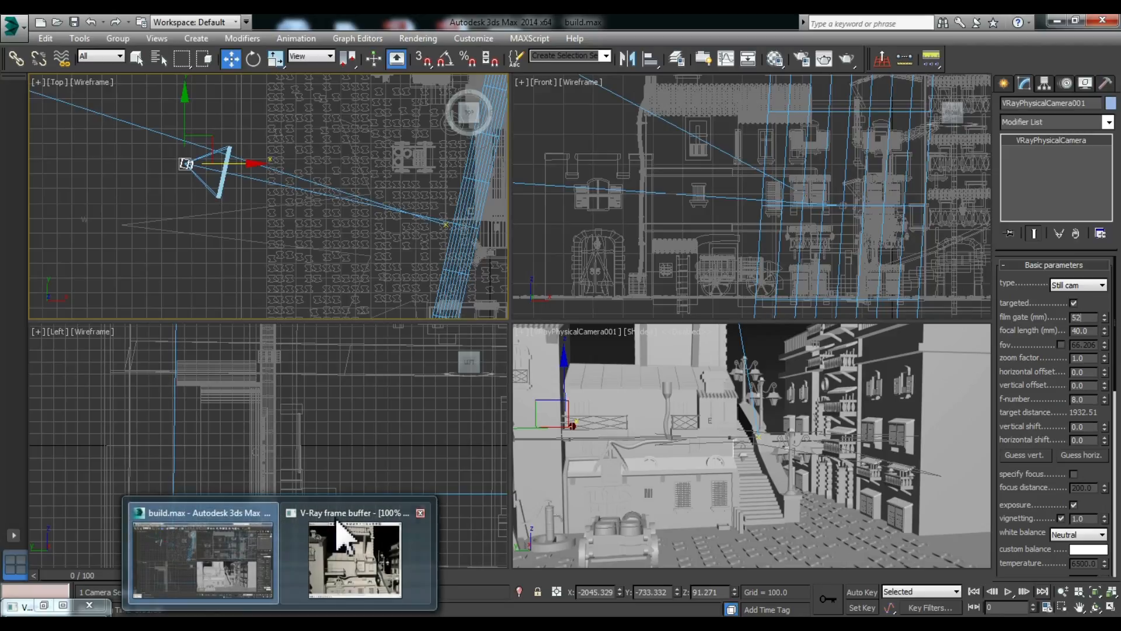
click(343, 531)
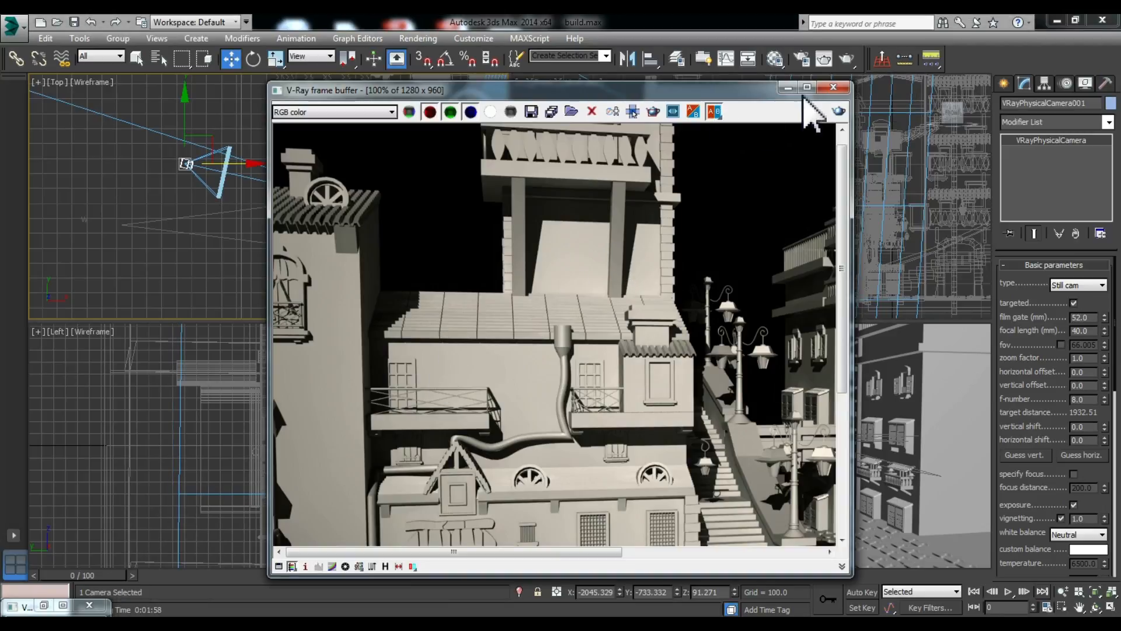
scroll(500, 251, down, 2)
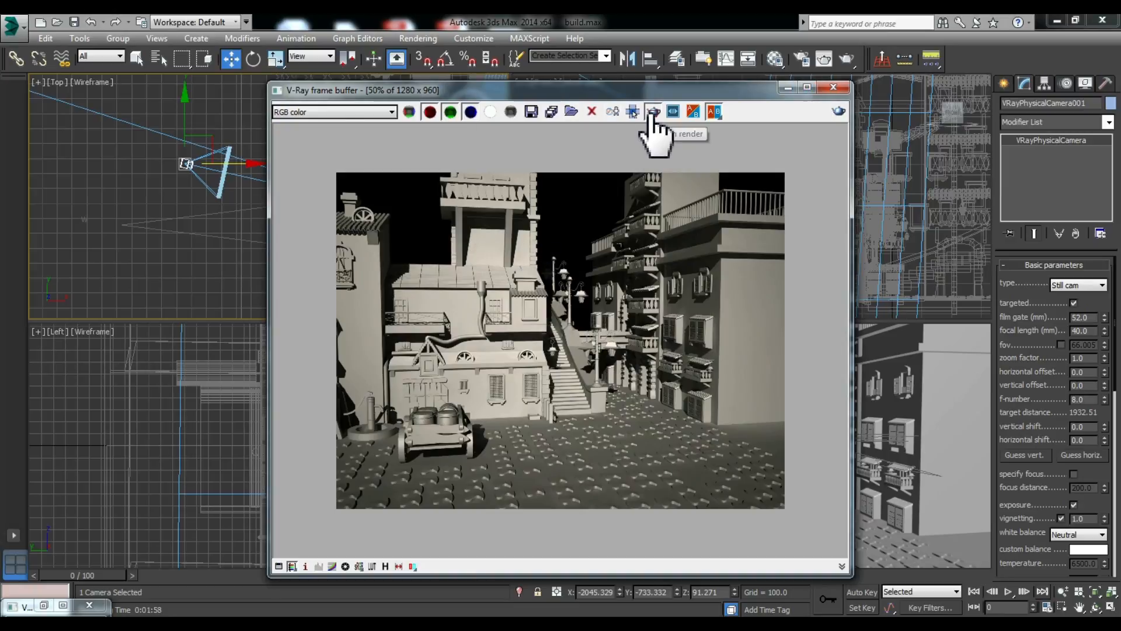
drag(537, 172, 785, 509)
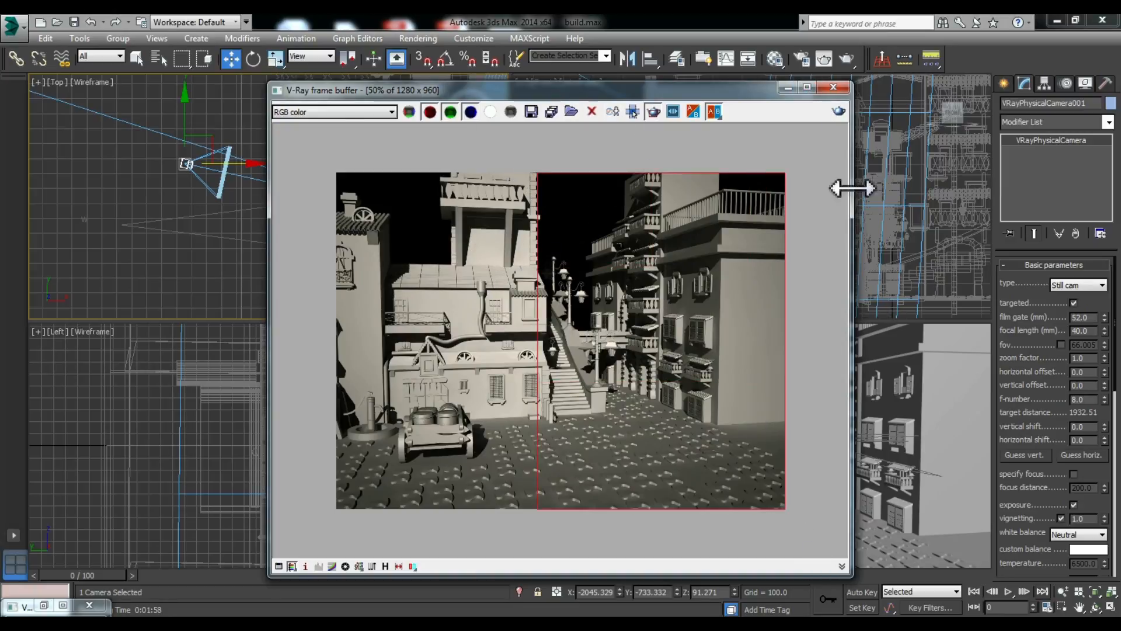
click(837, 113)
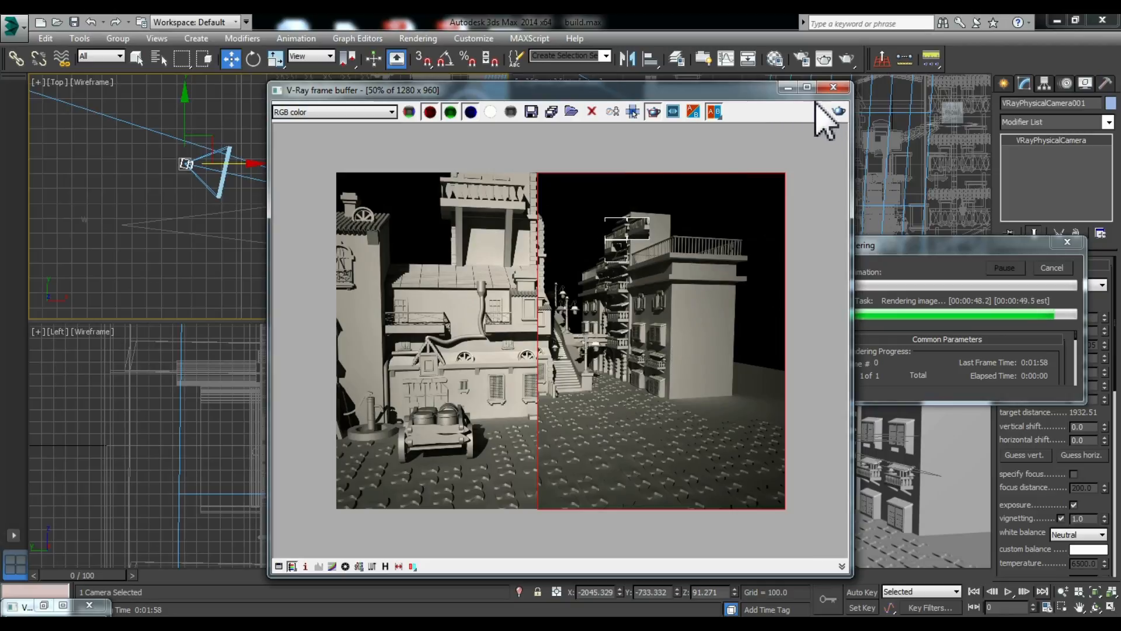
Region-render the left half of the frame at the 52 mm film gate, and minimize the V-Ray frame buffer.
drag(318, 157, 565, 509)
click(838, 111)
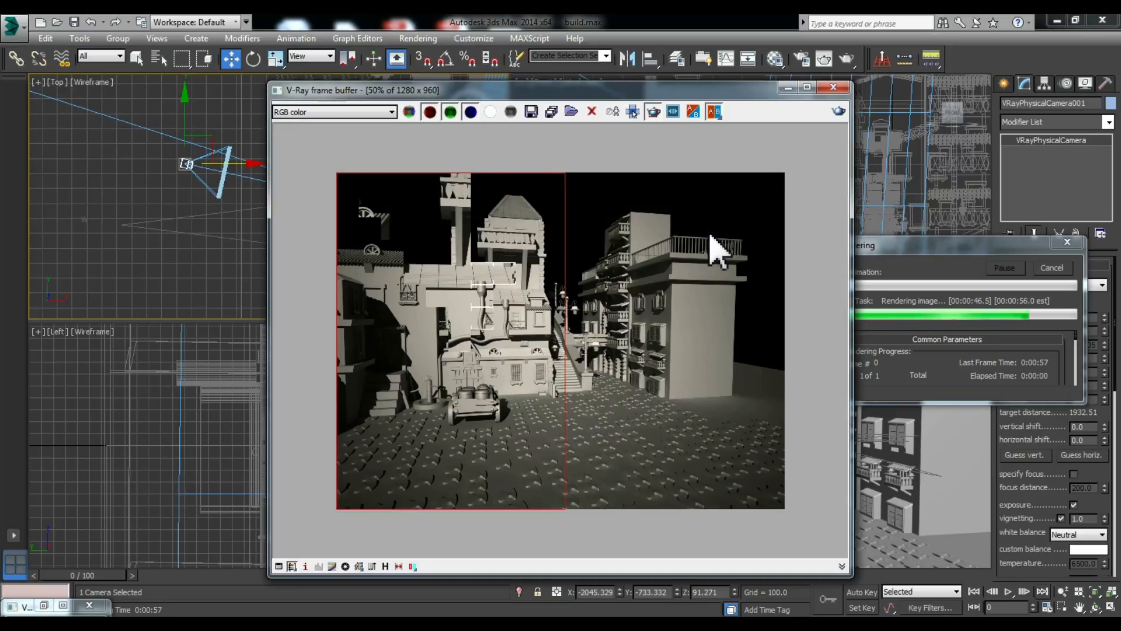
click(788, 89)
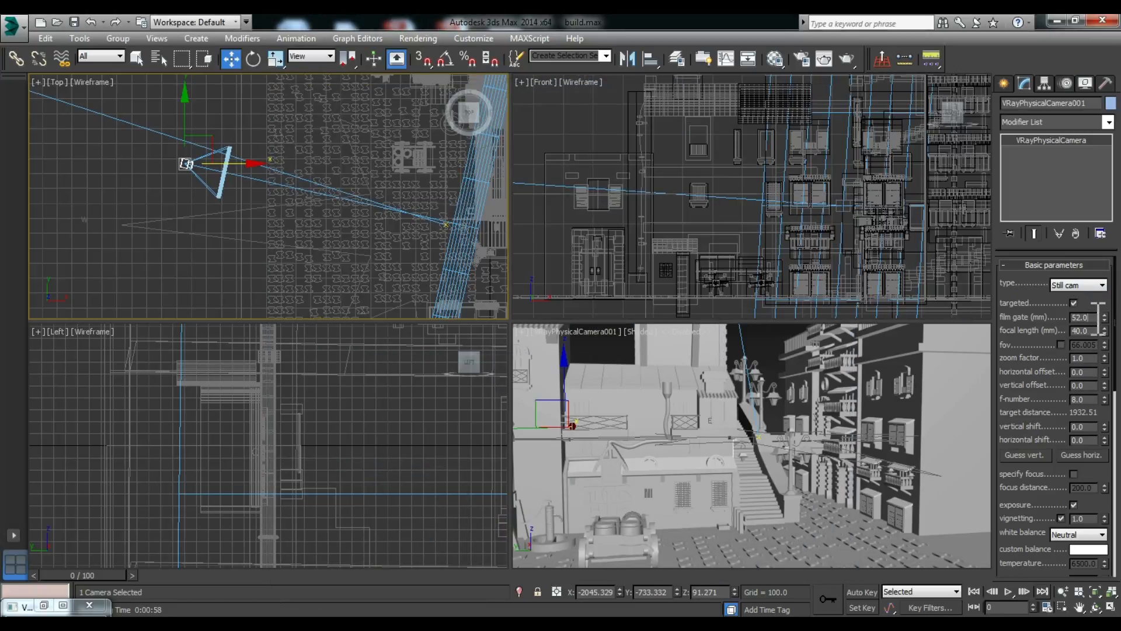
Set the camera's film gate to 36 mm, and reopen the V-Ray frame buffer with region rendering turned off.
key(BackSpace)
key(BackSpace)
key(BackSpace)
key(BackSpace)
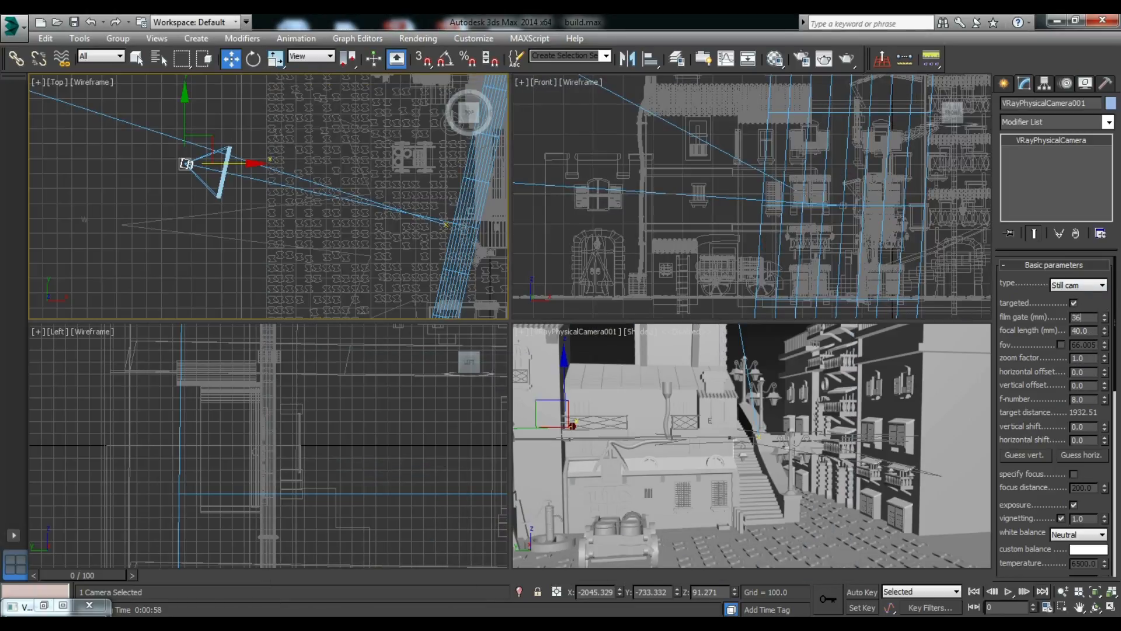
key(Return)
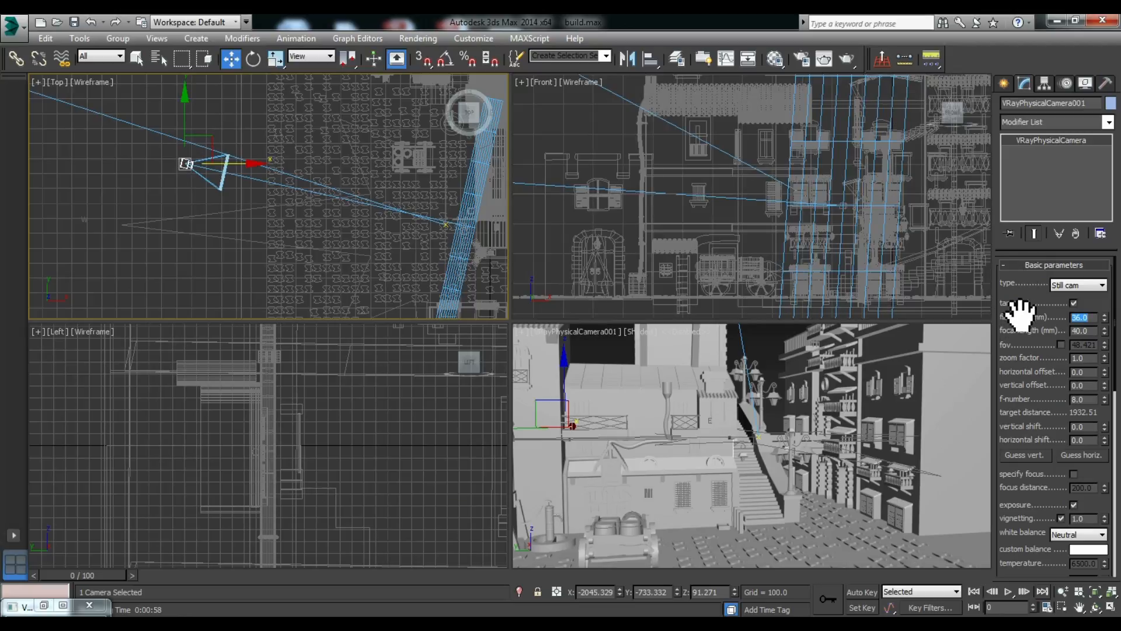
key(shift+q)
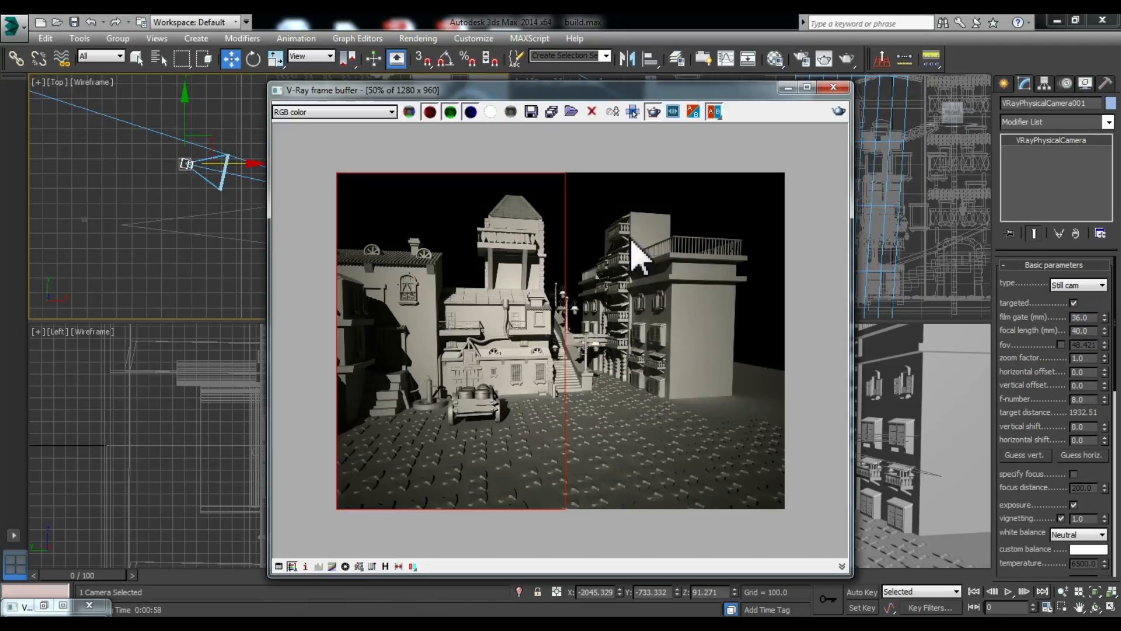
click(654, 112)
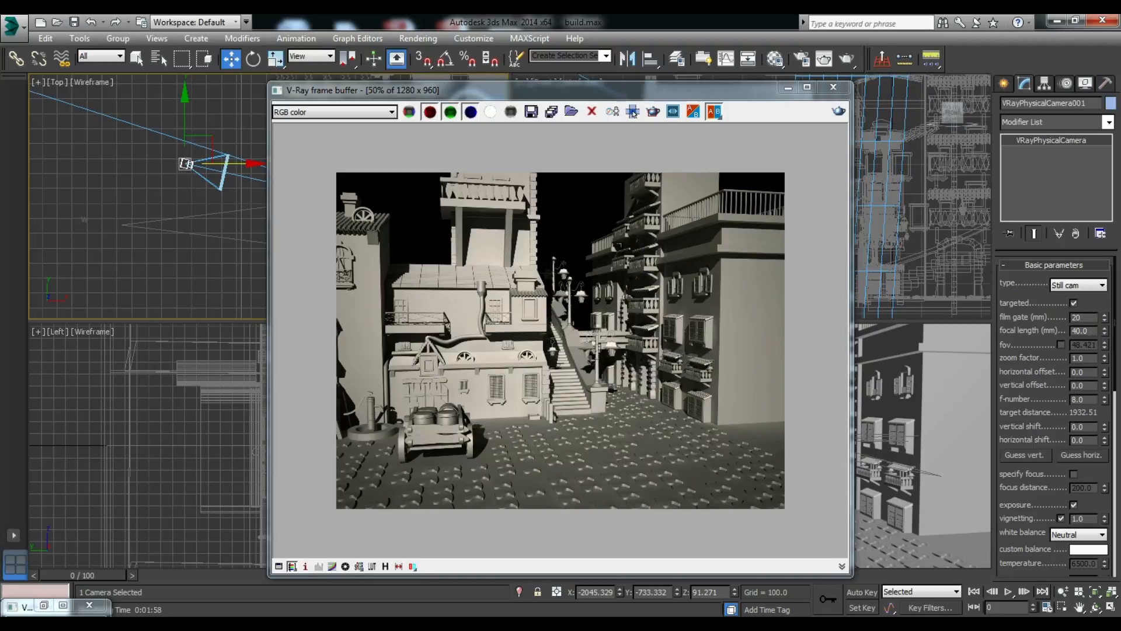
Set the camera's film gate to 20 mm and render the full camera view.
key(Return)
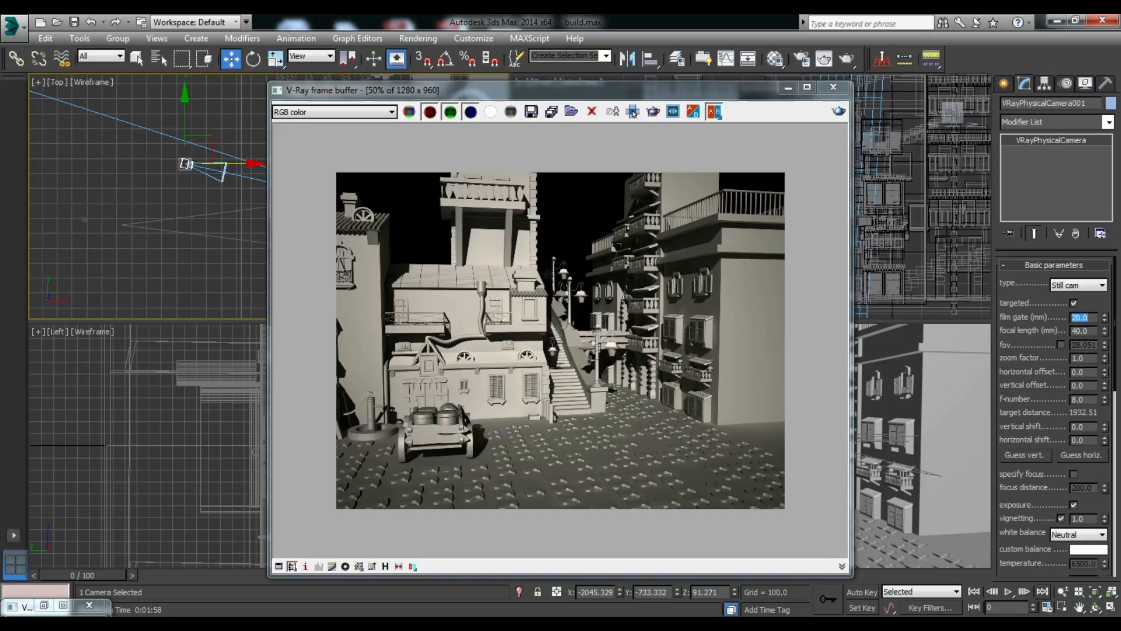
click(839, 111)
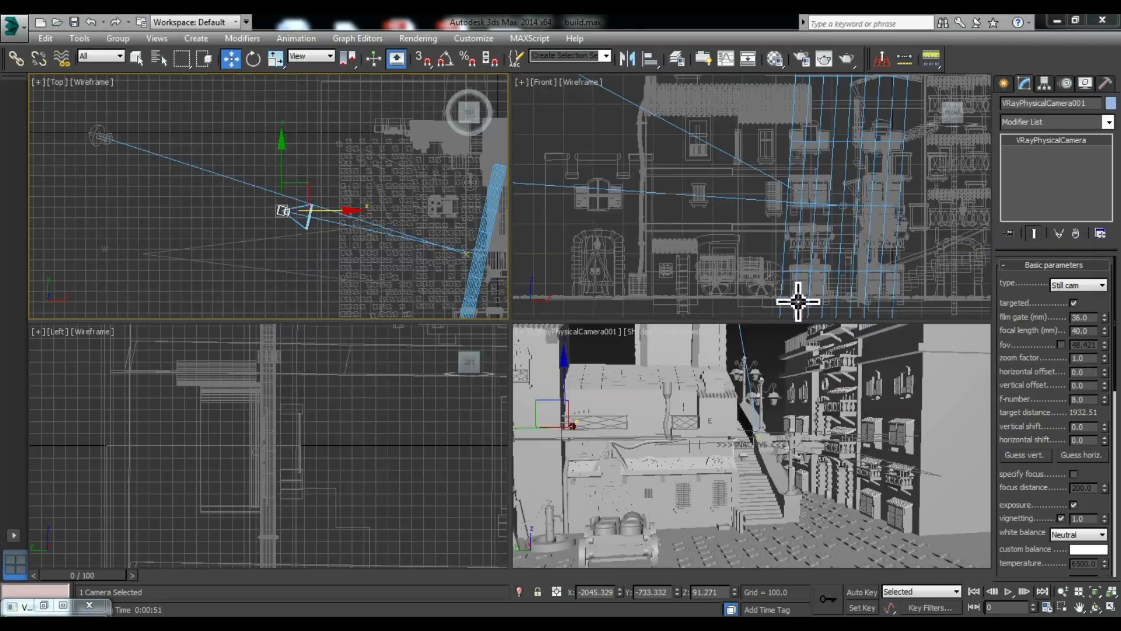
Set the camera's focal length to 60 mm and region-render the right third of the frame.
click(1105, 328)
drag(1105, 330, 1097, 290)
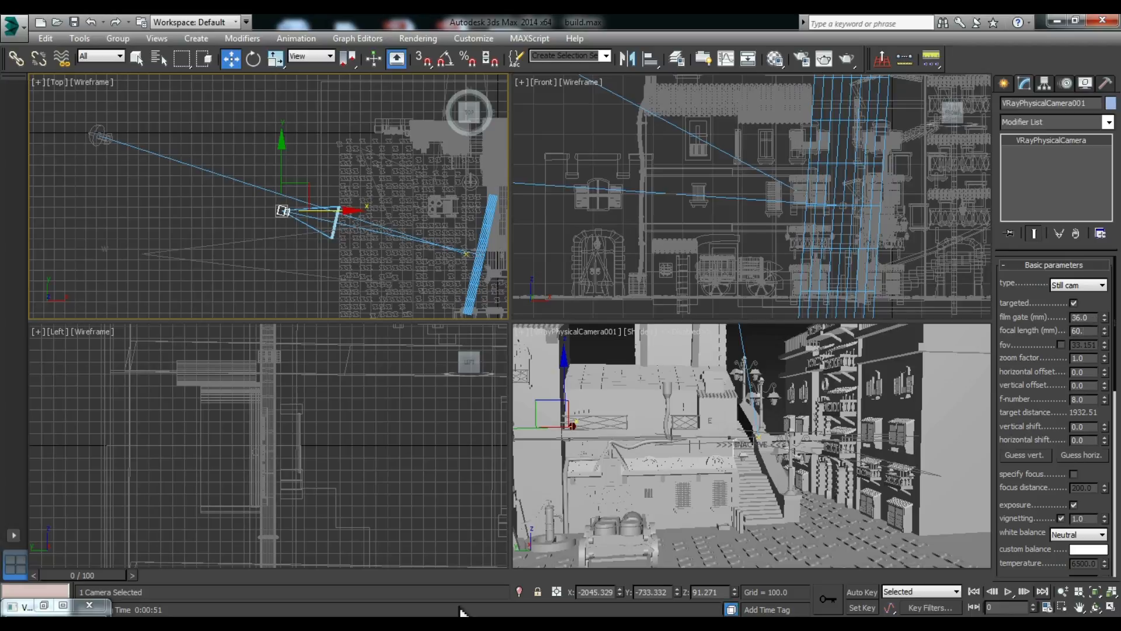
mouse_move(461, 611)
click(332, 543)
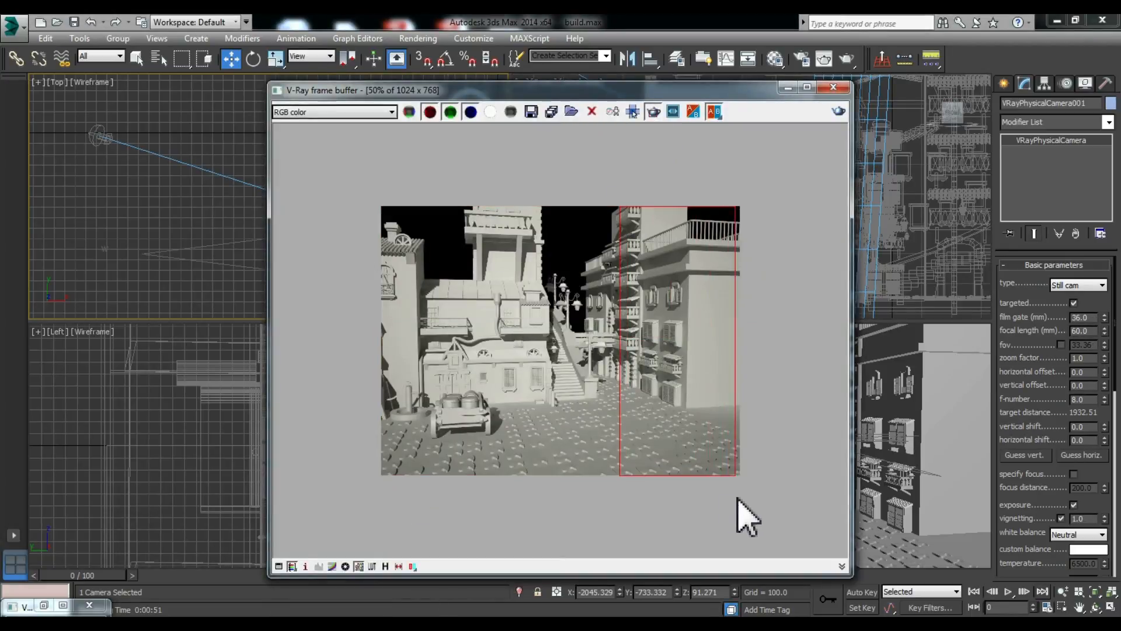
click(839, 111)
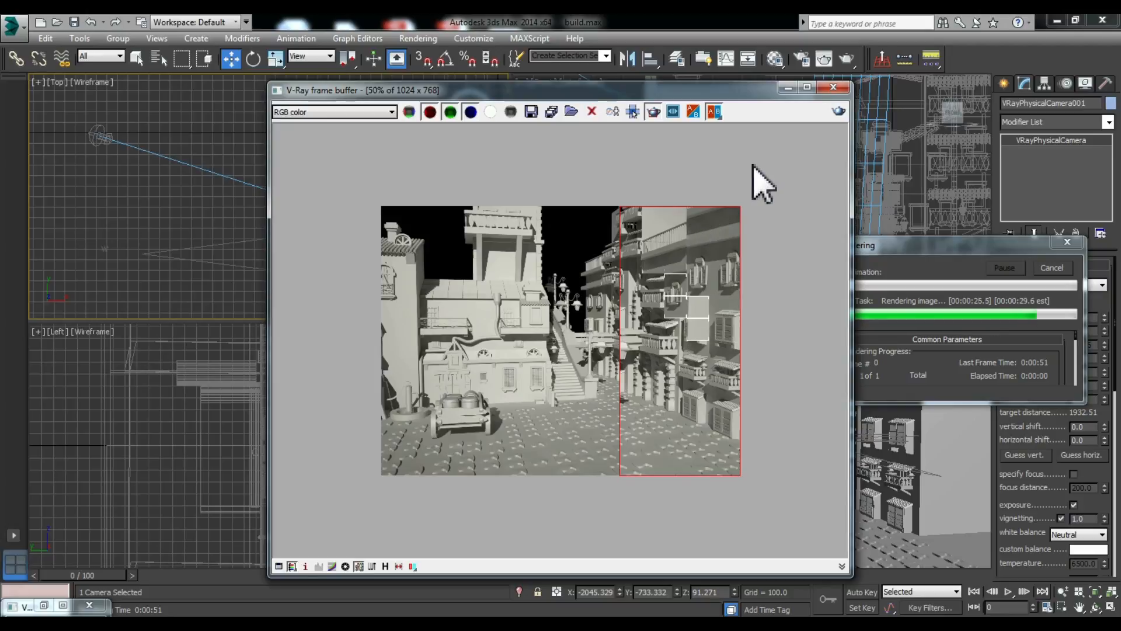
Region-render the left part of the frame at the 60 mm focal length, and minimize the frame buffer.
drag(358, 181, 629, 475)
click(832, 112)
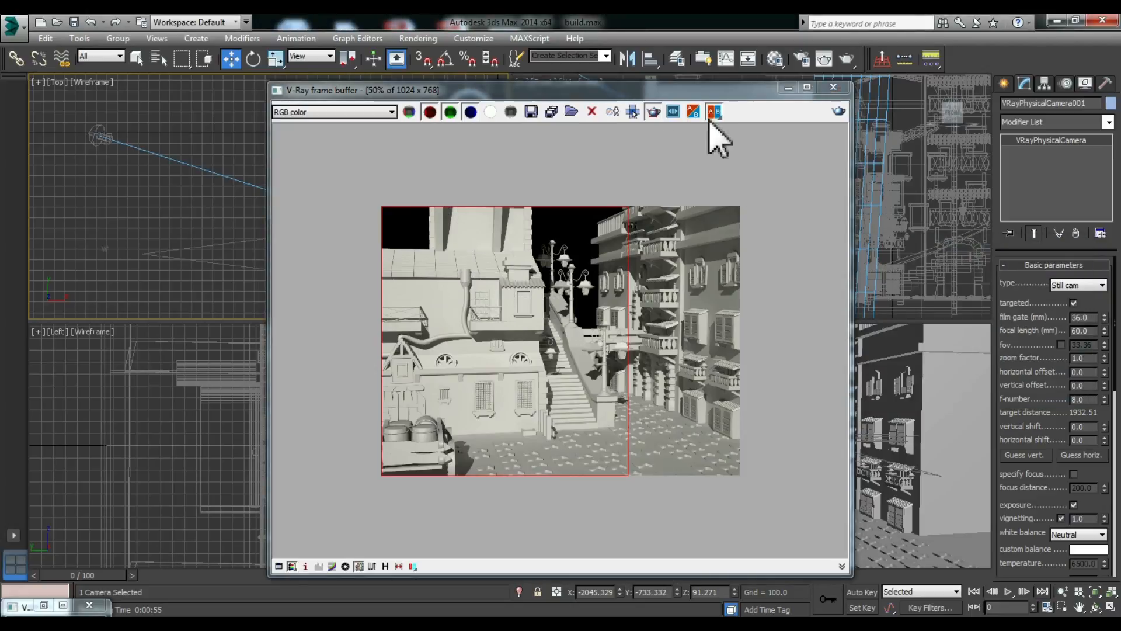
click(788, 88)
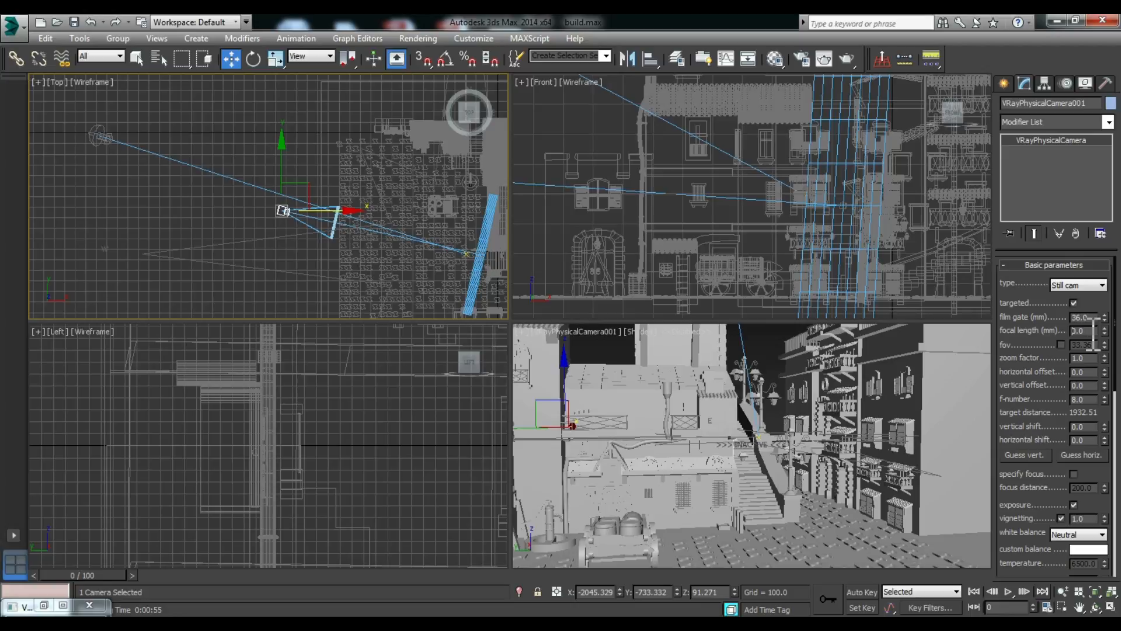
Set the camera's focal length to 20 mm and region-render the upper half of the frame.
key(Return)
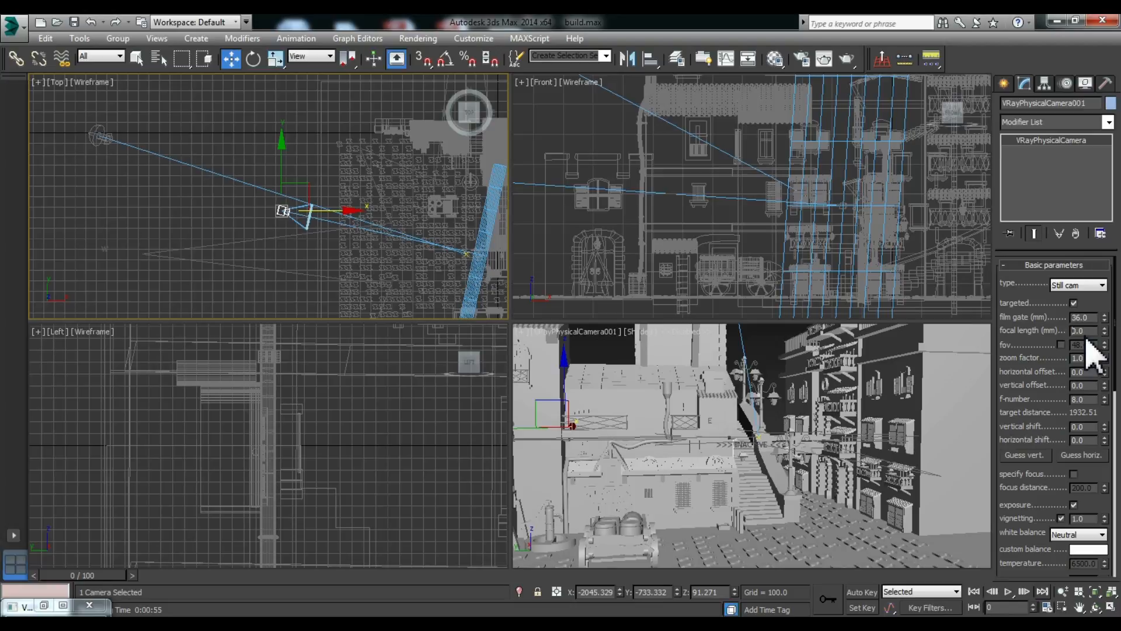
key(Return)
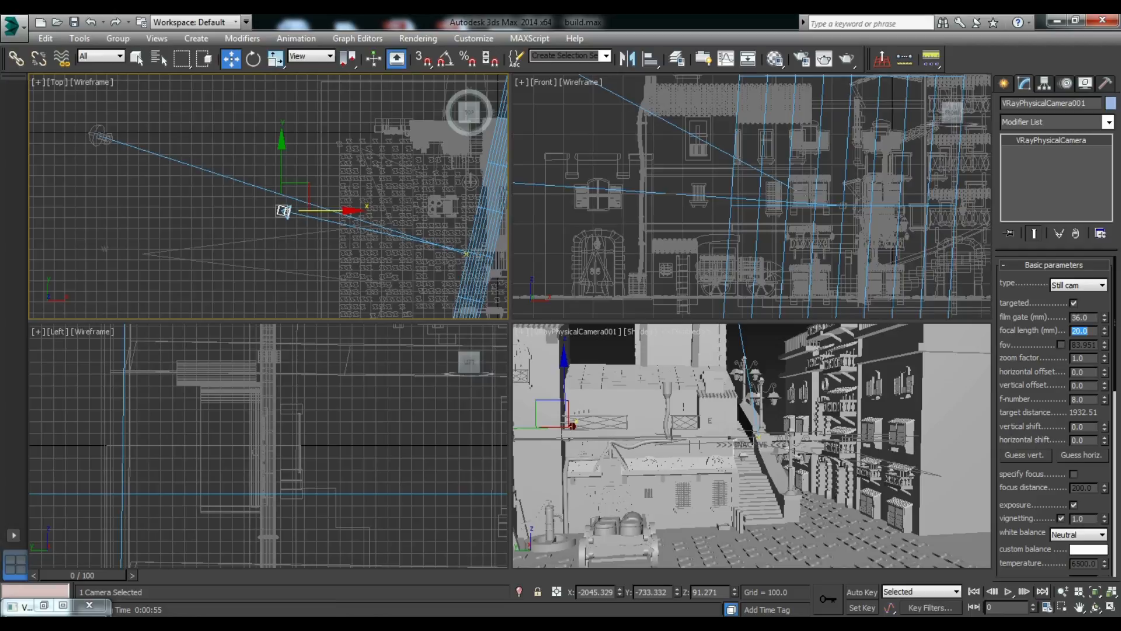
click(360, 552)
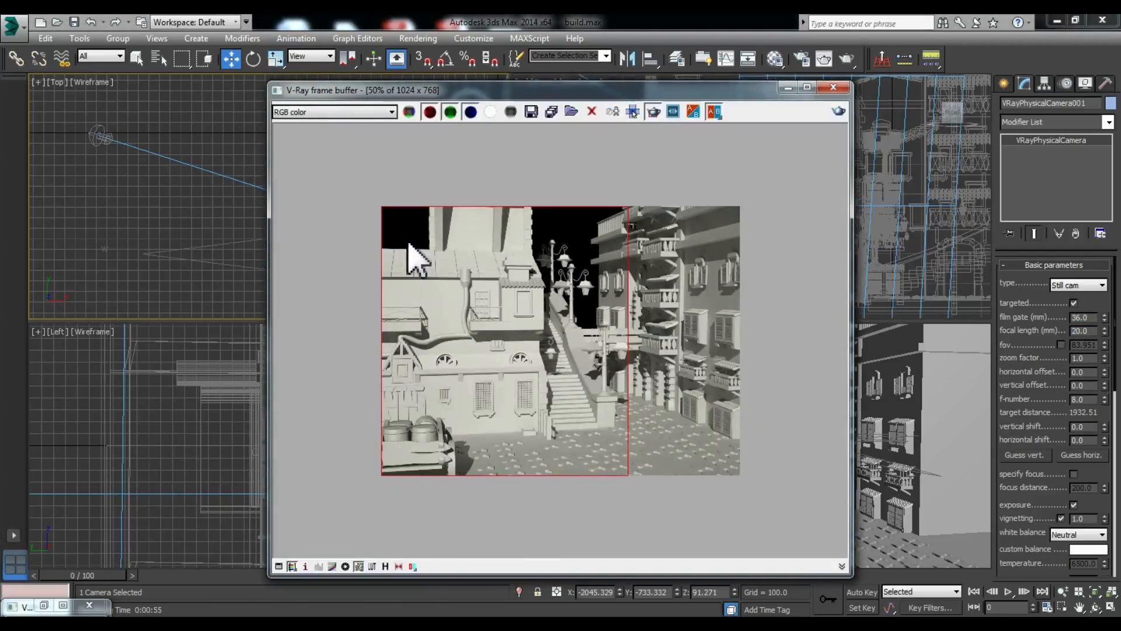
click(839, 110)
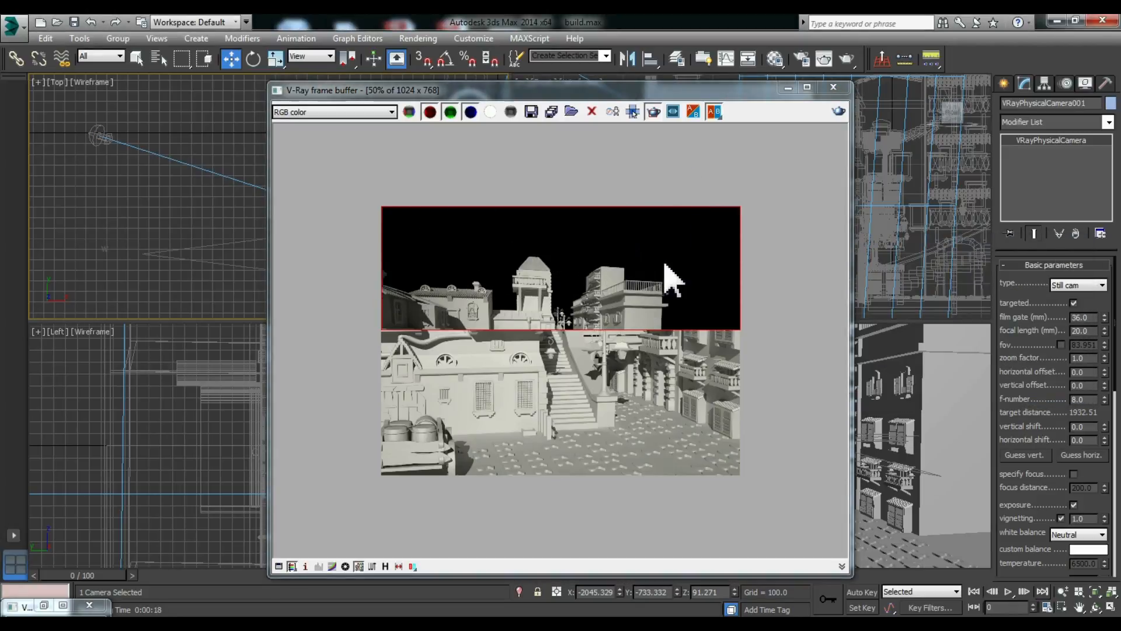
Minimize the frame buffer and set the camera's focal length to 40 mm.
click(788, 88)
text(40)
key(Return)
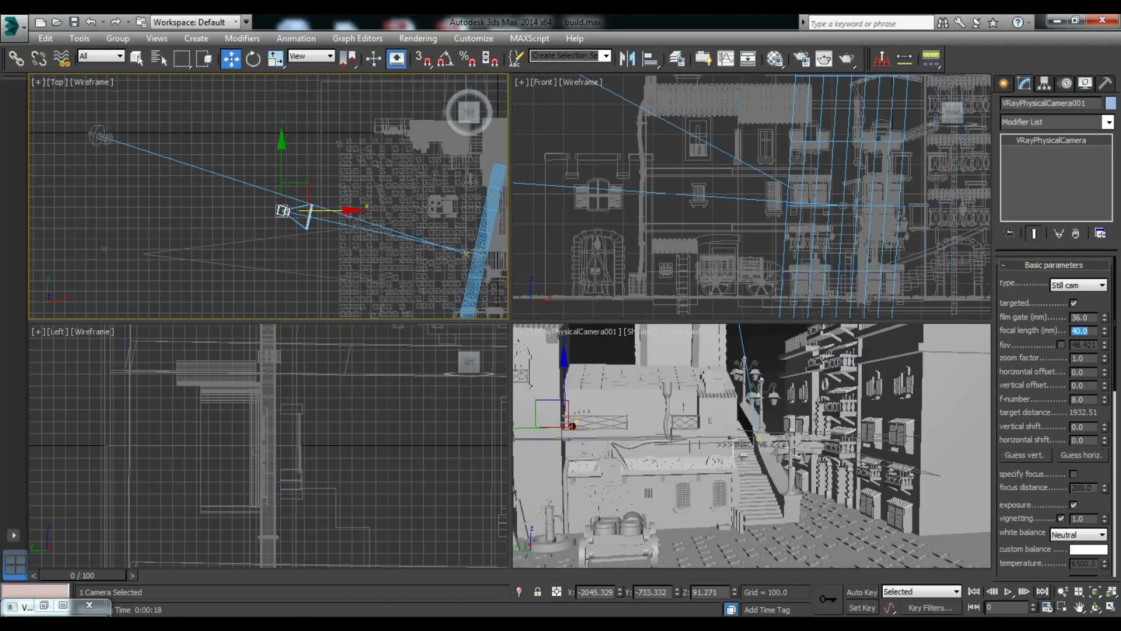
Enable the camera's fov override at 58.421 and region-render the upper half of the frame, minimizing the frame buffer when done.
click(1062, 346)
mouse_move(298, 606)
click(363, 556)
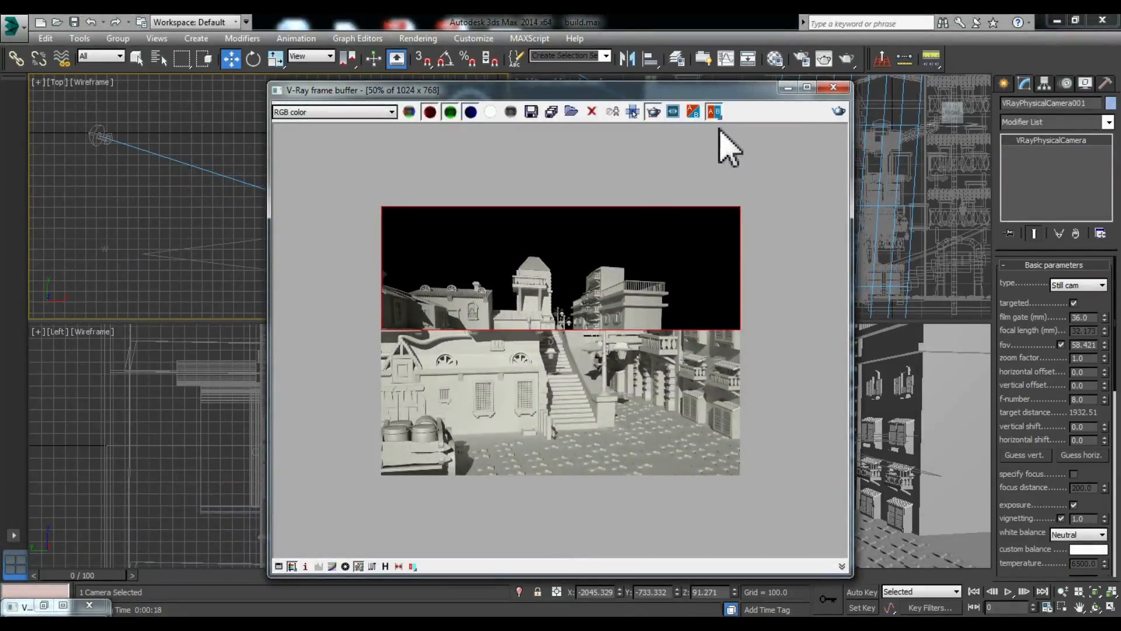
click(839, 111)
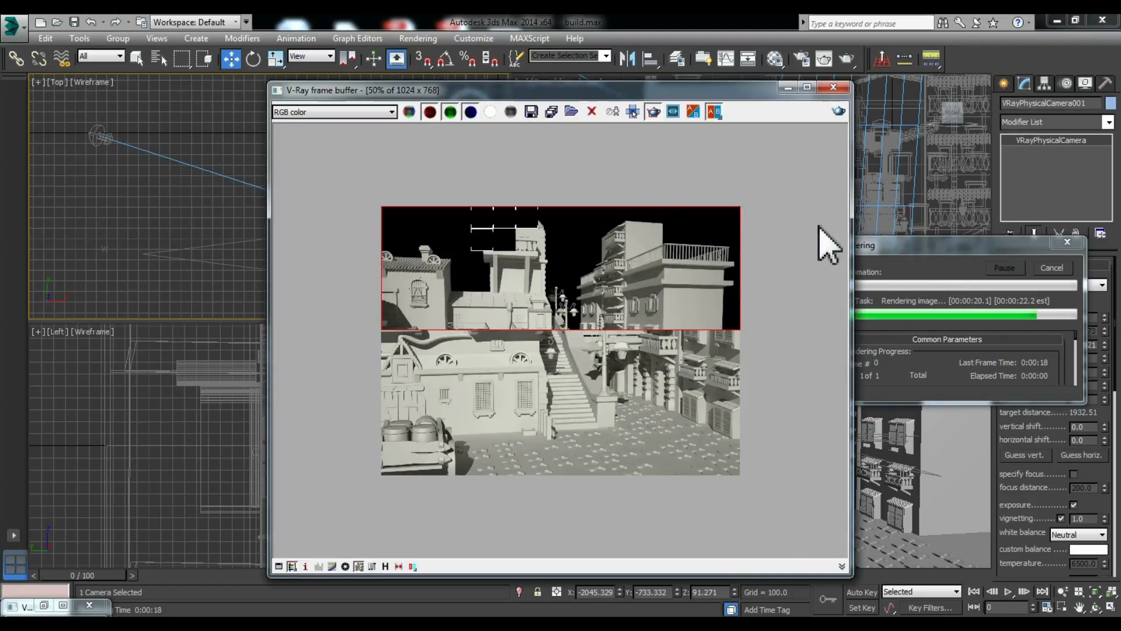
click(788, 87)
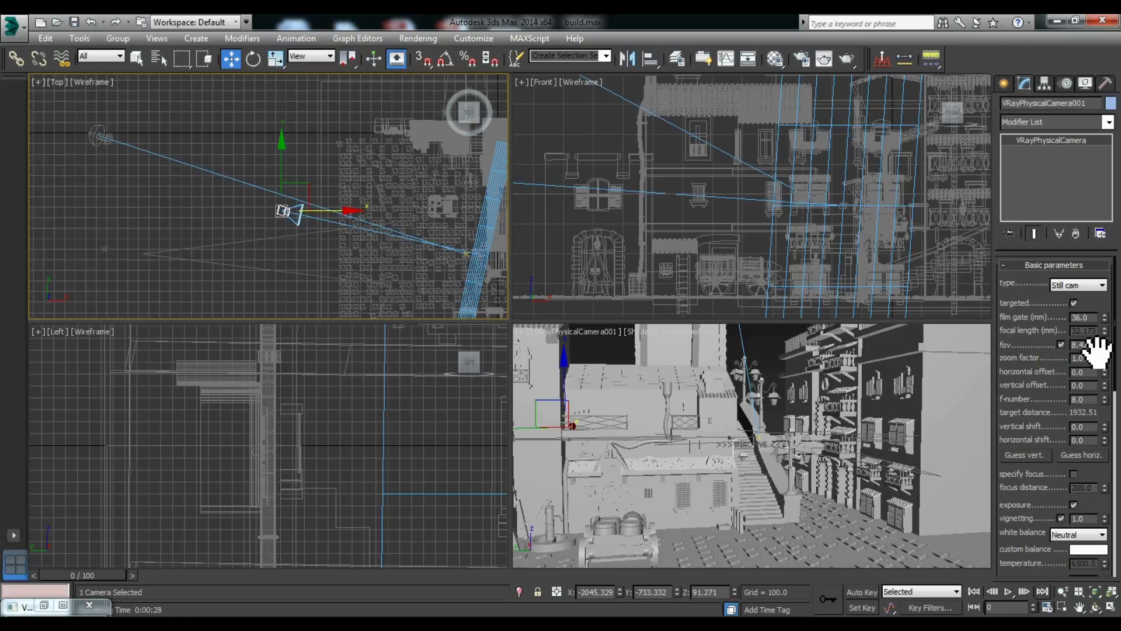
Set the camera's fov to 28.421 and bring back the V-Ray frame buffer.
key(Return)
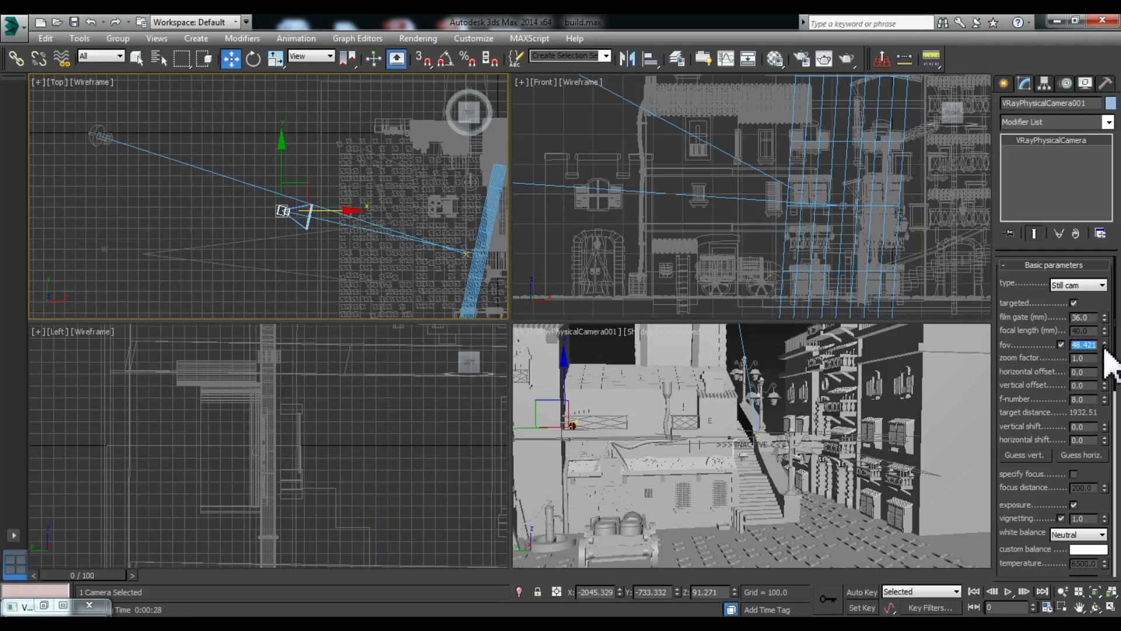
click(1079, 346)
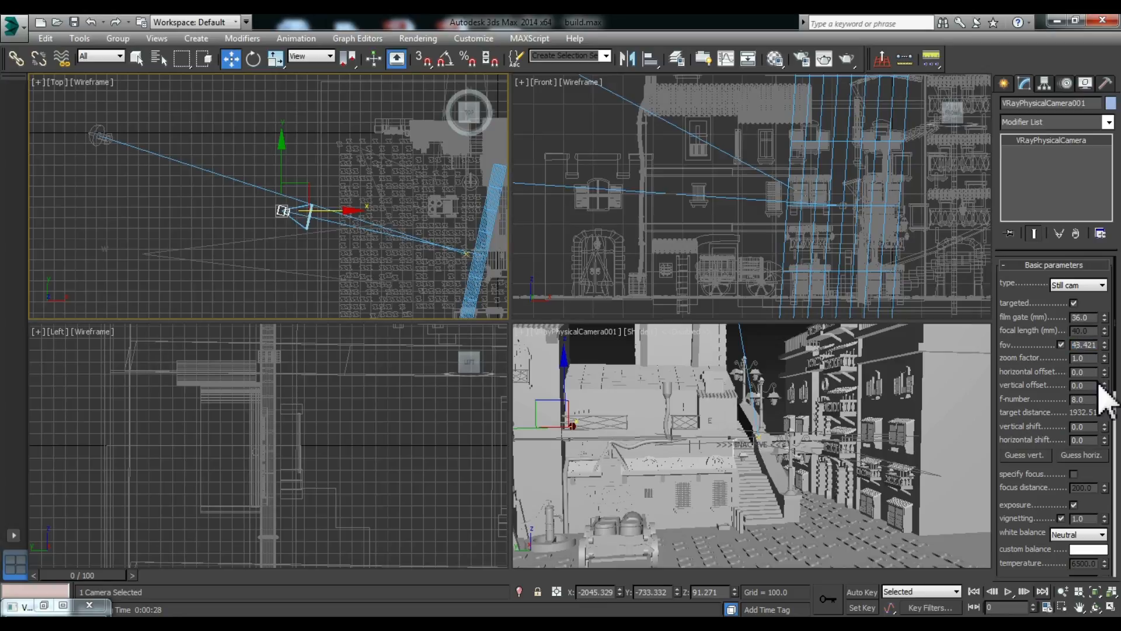
key(BackSpace)
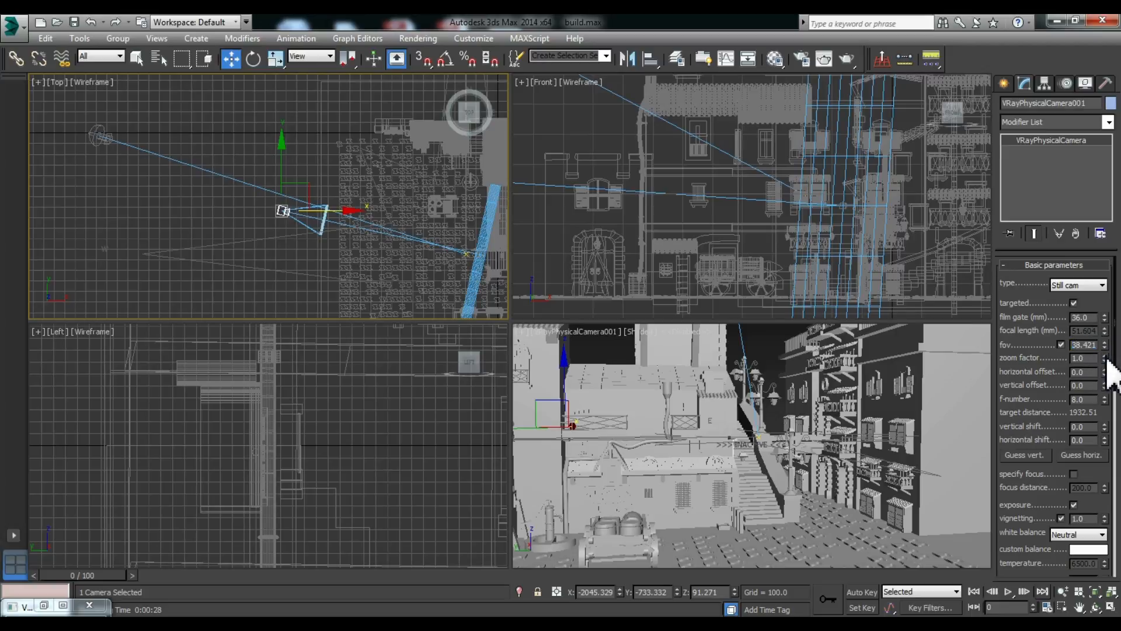
key(BackSpace)
key(Return)
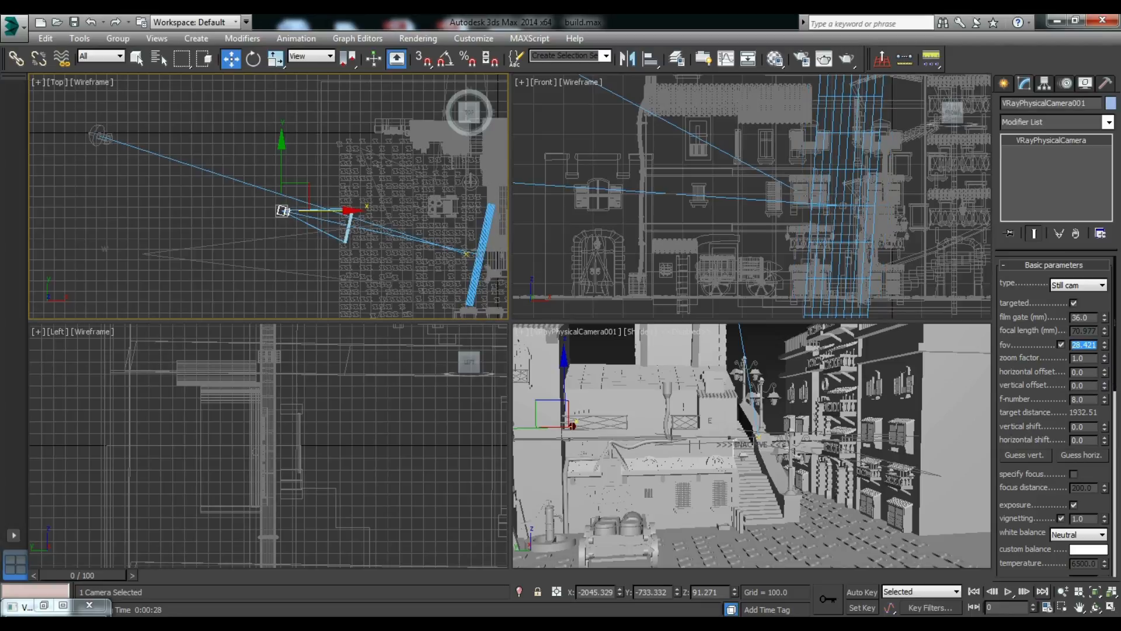
mouse_move(21, 606)
click(350, 561)
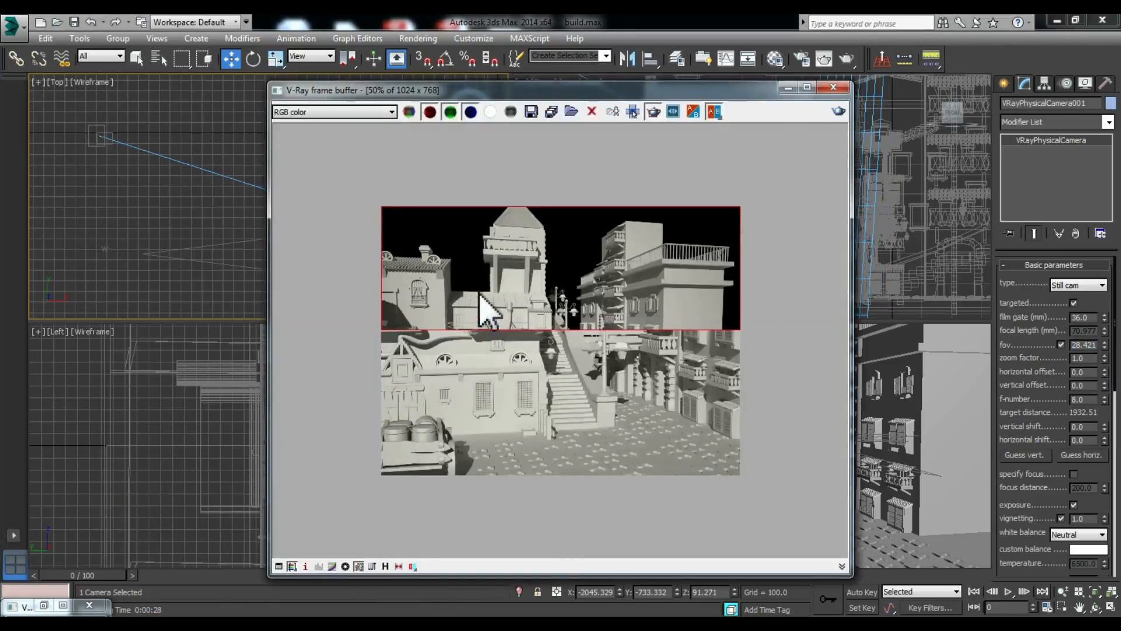
Region-render the upper half of the frame at the 28.421 fov and minimize the frame buffer.
click(838, 111)
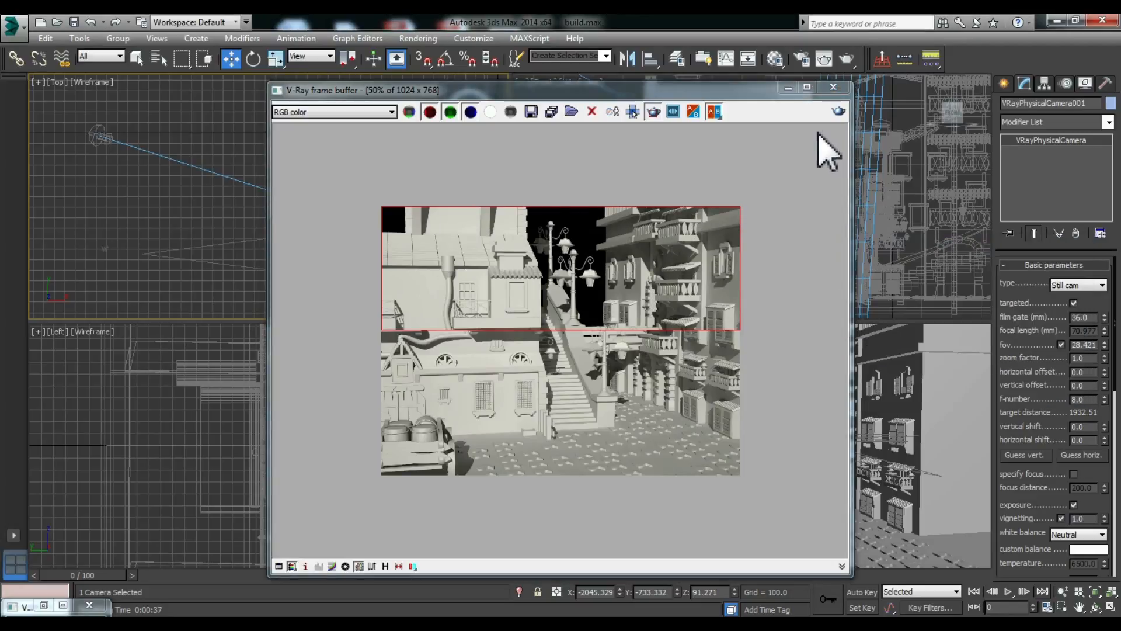
click(788, 87)
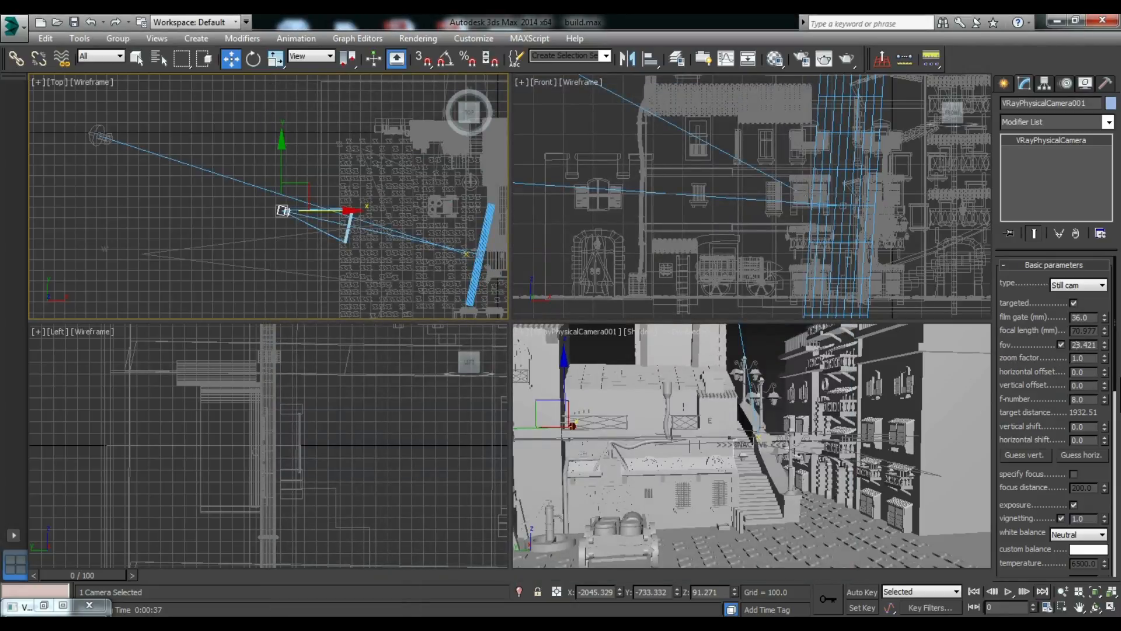
Set the camera's fov to 48.421 and switch off its override, undoing a trial zoom factor of 1.24.
mouse_move(1105, 356)
mouse_down()
mouse_move(1106, 367)
mouse_move(1105, 346)
mouse_up()
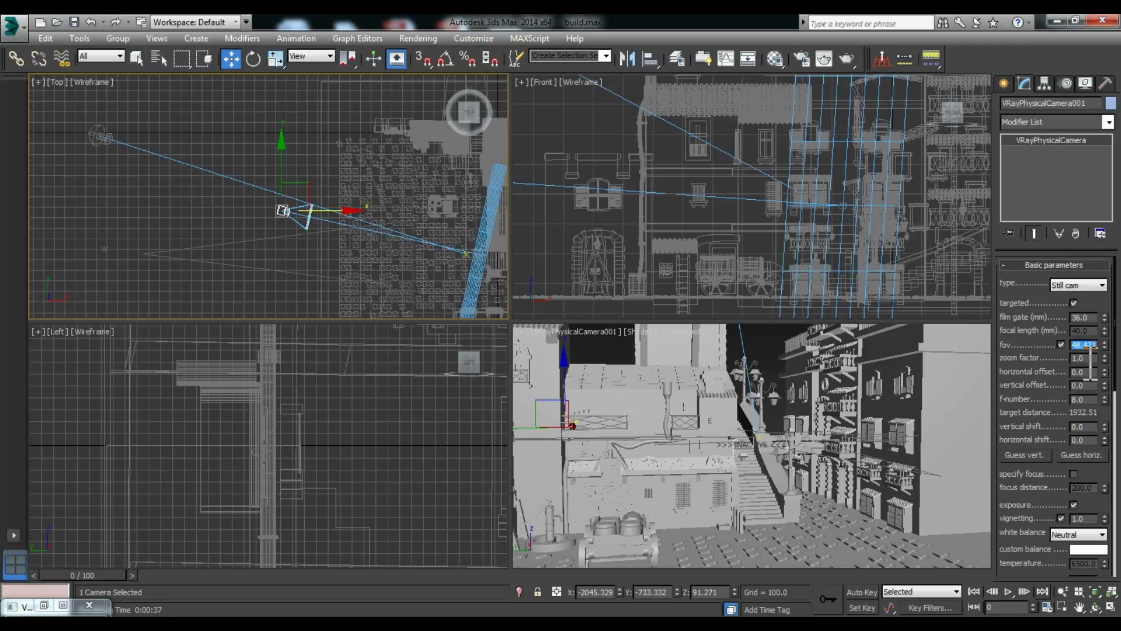
click(1061, 345)
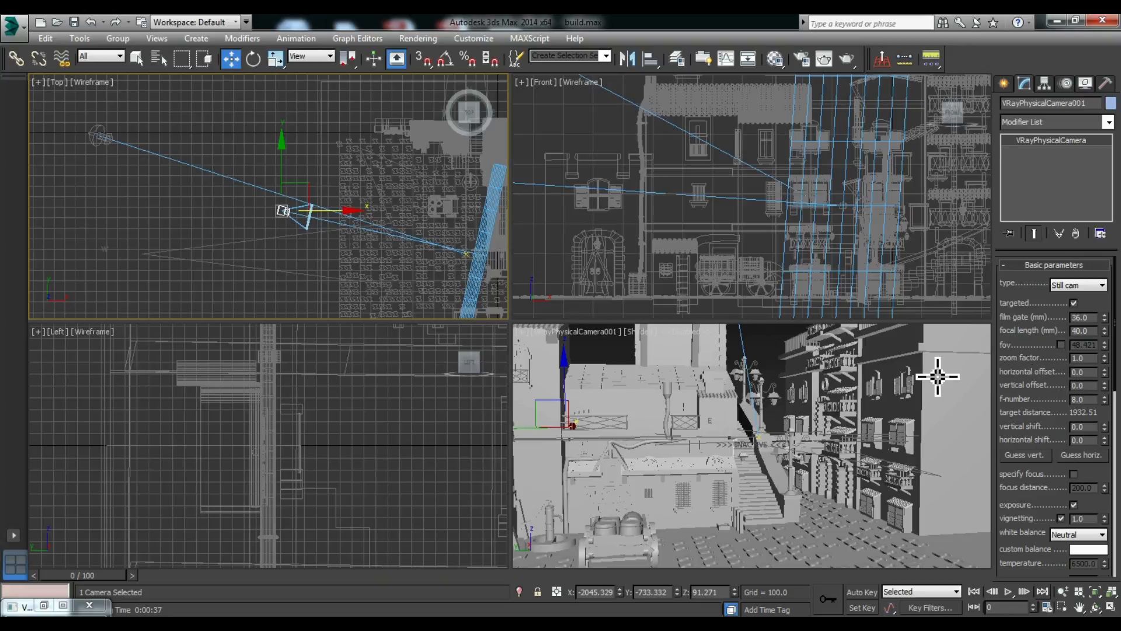
drag(1104, 358, 1109, 337)
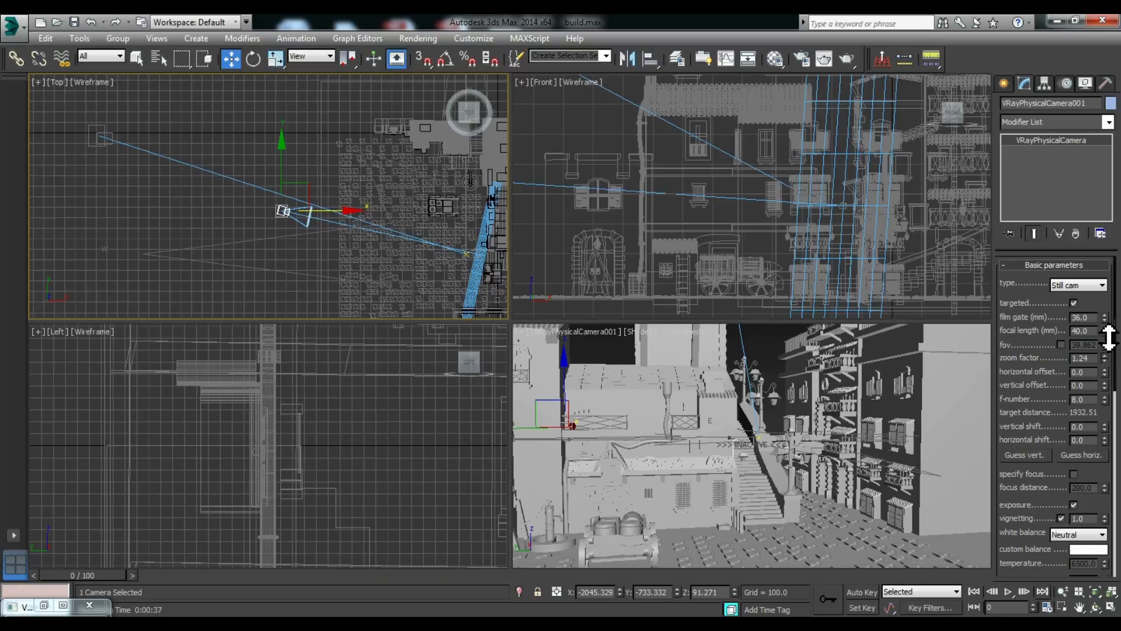
key(ctrl+z)
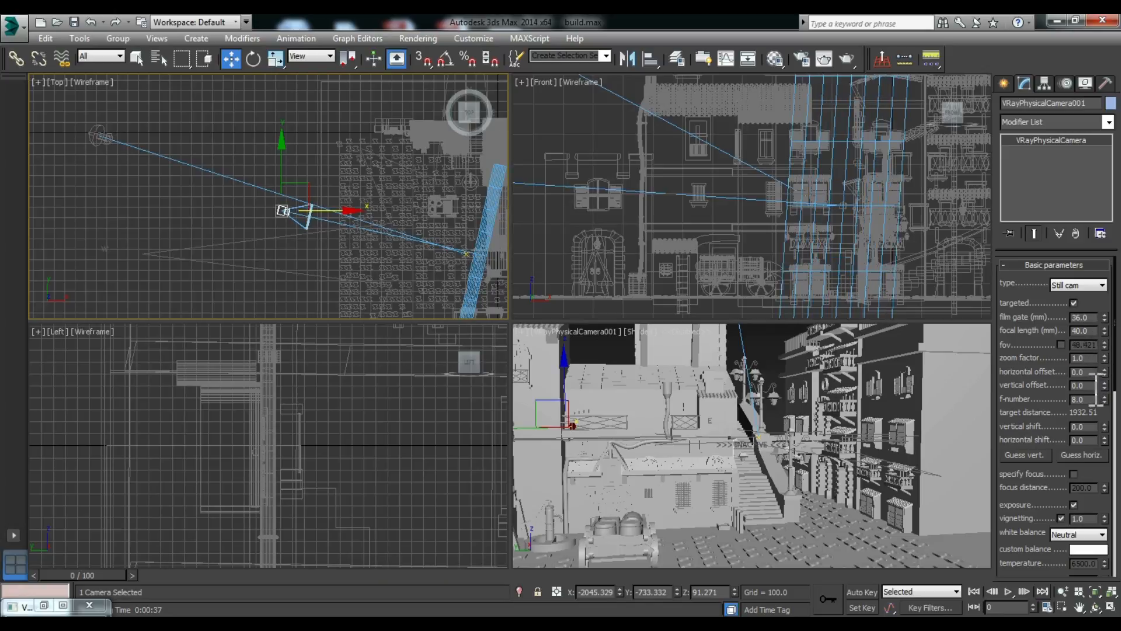
Bring back the V-Ray frame buffer, render the full frame, and minimize the buffer.
mouse_move(278, 628)
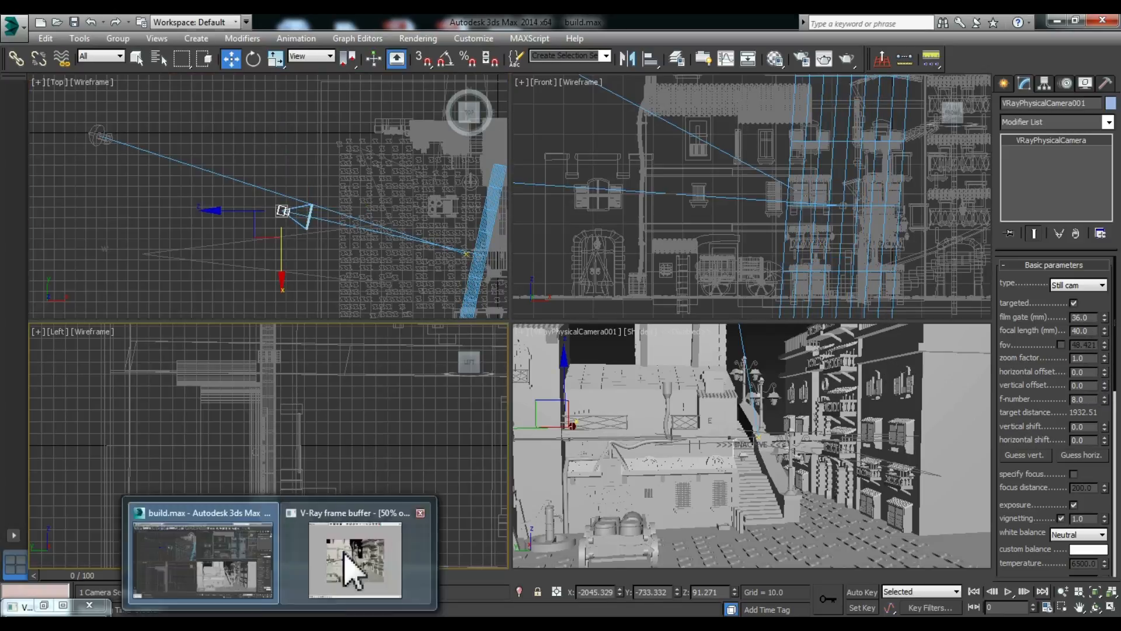
click(350, 562)
click(837, 115)
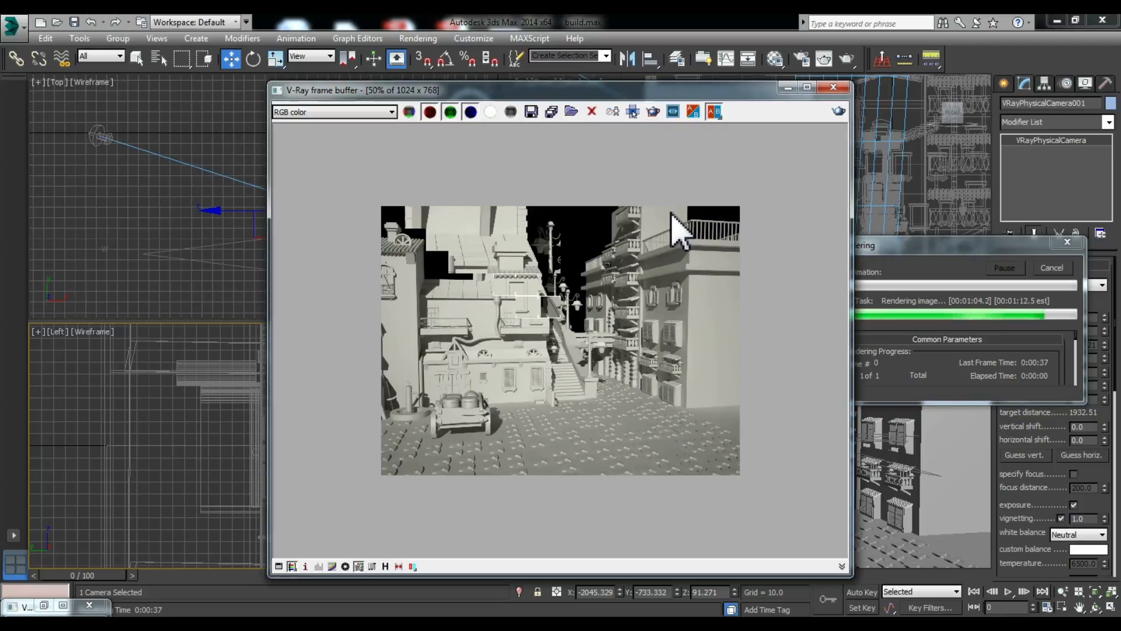
click(787, 87)
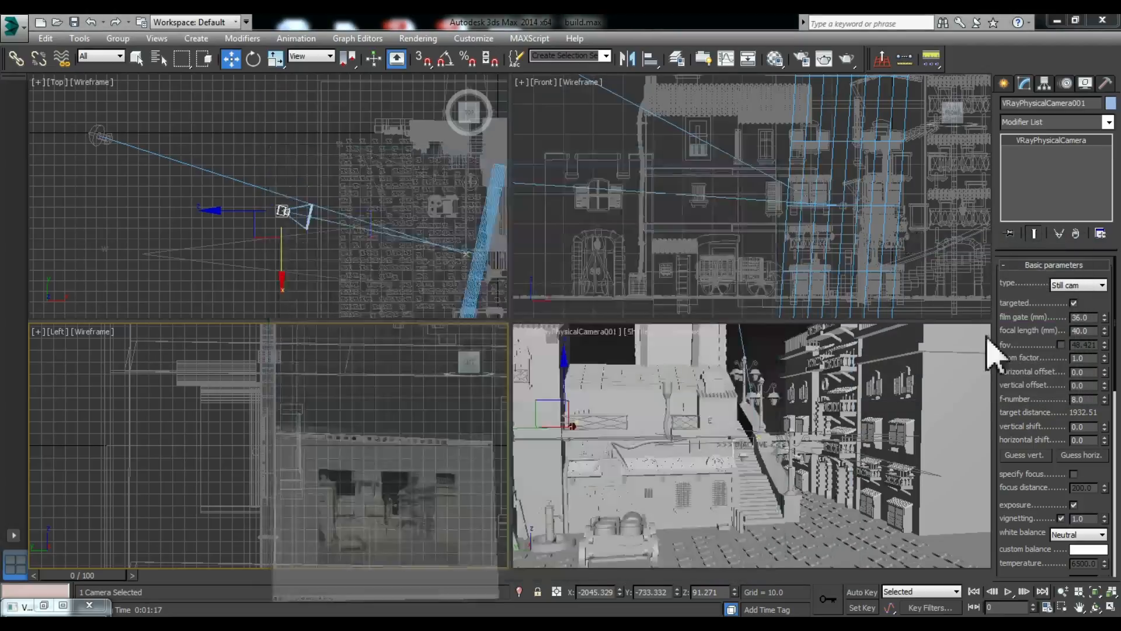
Set the camera's zoom factor to 2.0.
double_click(1080, 357)
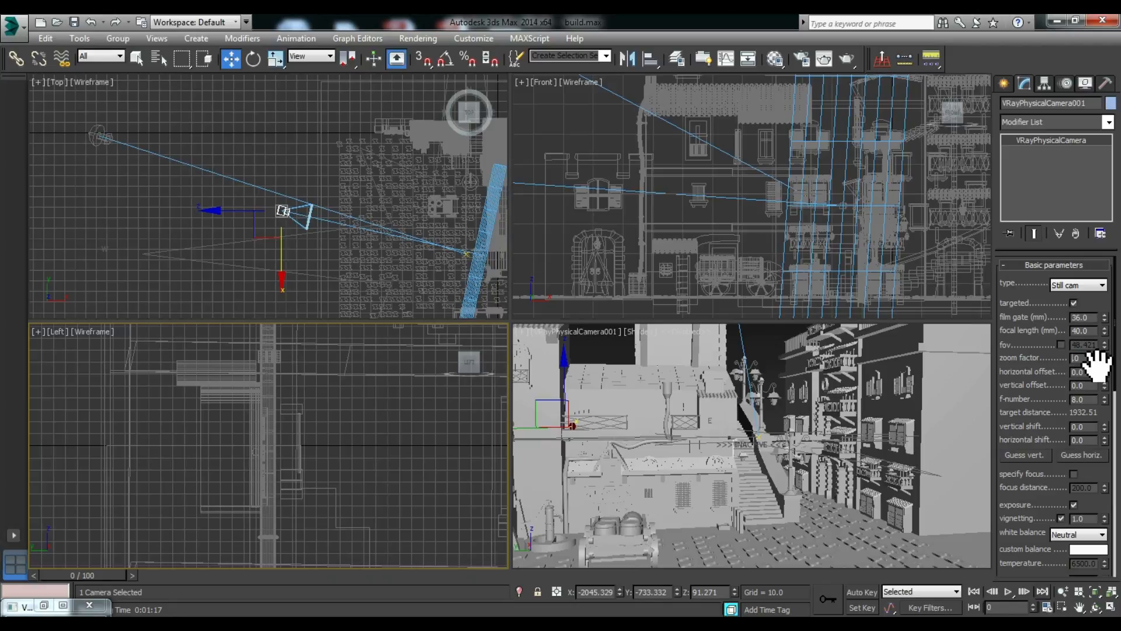
text(2.0)
key(Return)
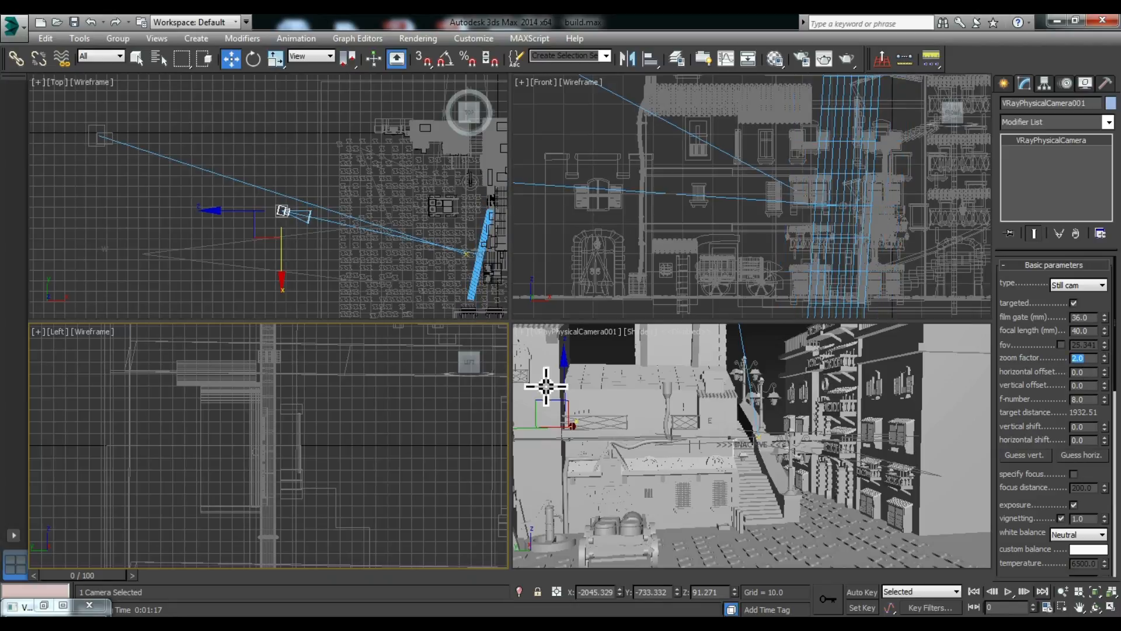
Region-render the lower part of the frame in the V-Ray frame buffer, minimizing the buffer when done.
mouse_move(22, 607)
click(368, 561)
click(632, 112)
drag(381, 358, 740, 476)
click(653, 112)
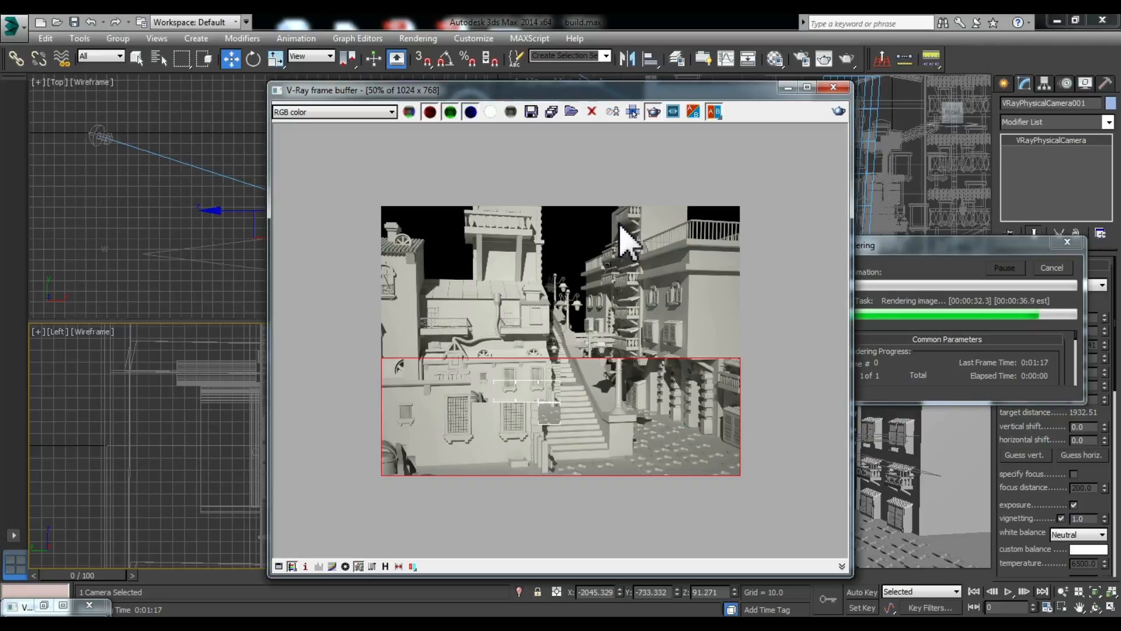
click(787, 88)
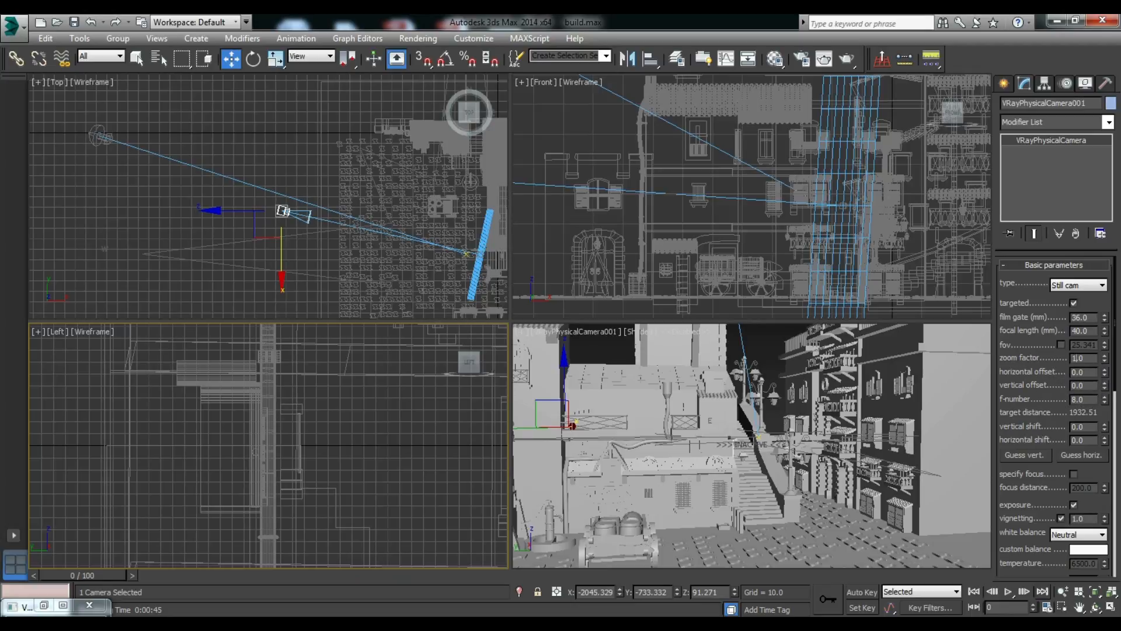
Reset the camera's zoom factor to 1.0 and render the full frame with a horizontal offset of 0.66.
key(Return)
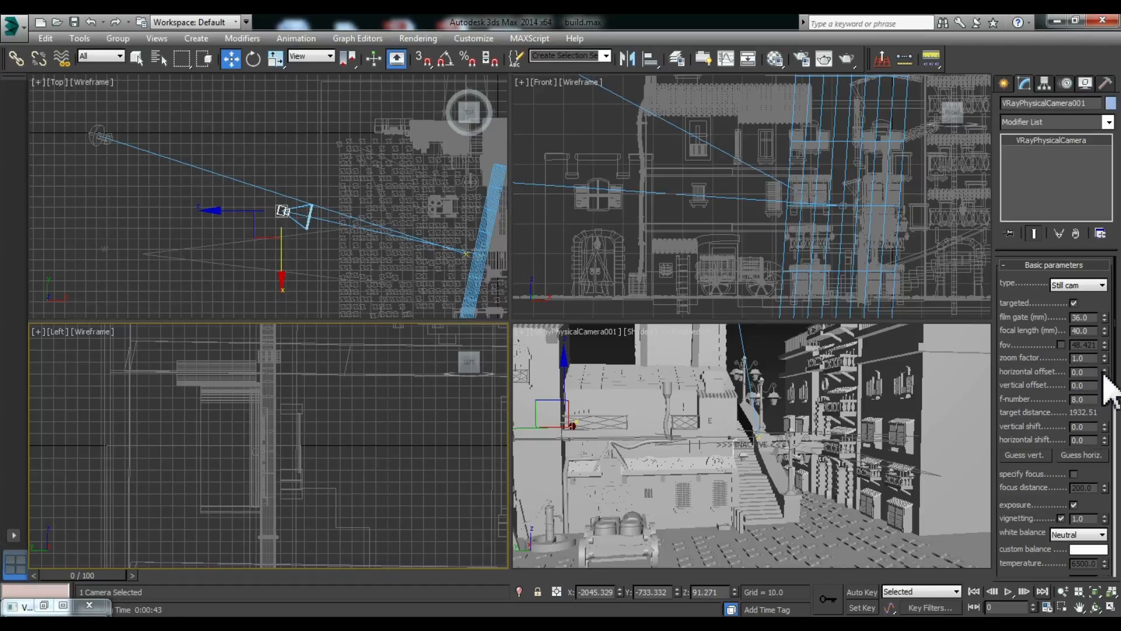
drag(1104, 372, 1098, 322)
key(shift+q)
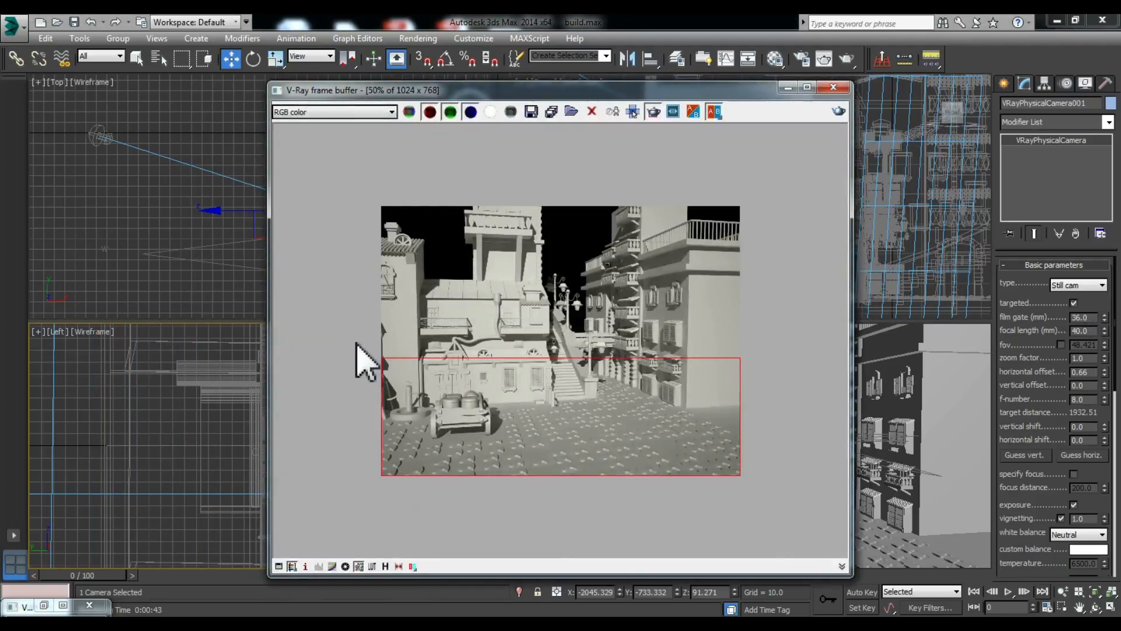
click(838, 111)
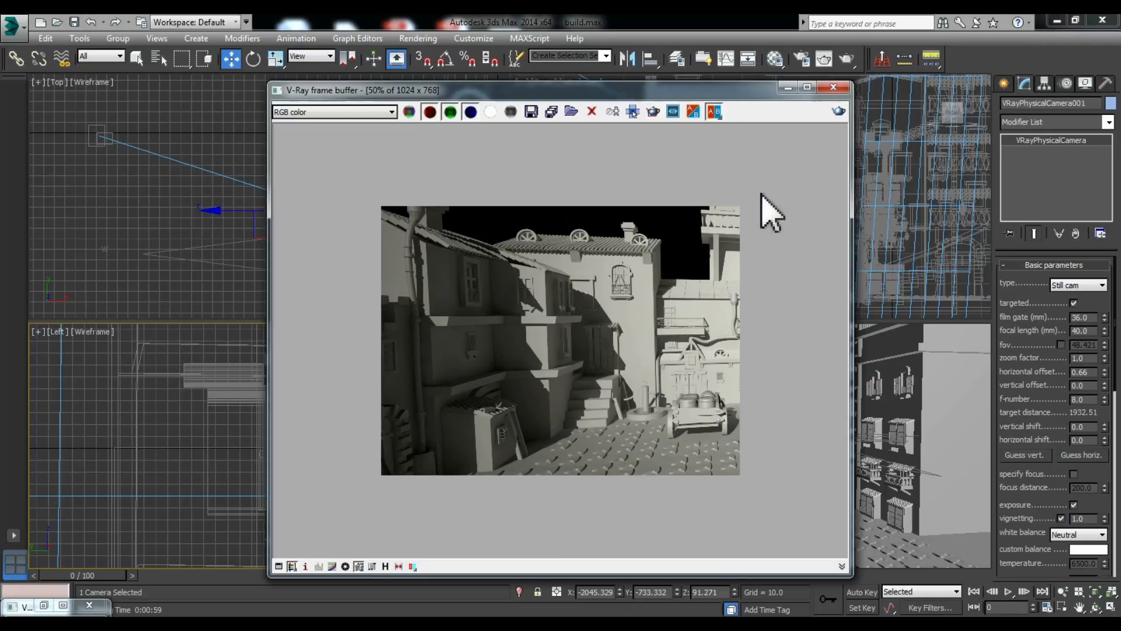
click(788, 88)
Set the camera's horizontal offset to -0.66 and render the full frame.
drag(1105, 372, 1095, 465)
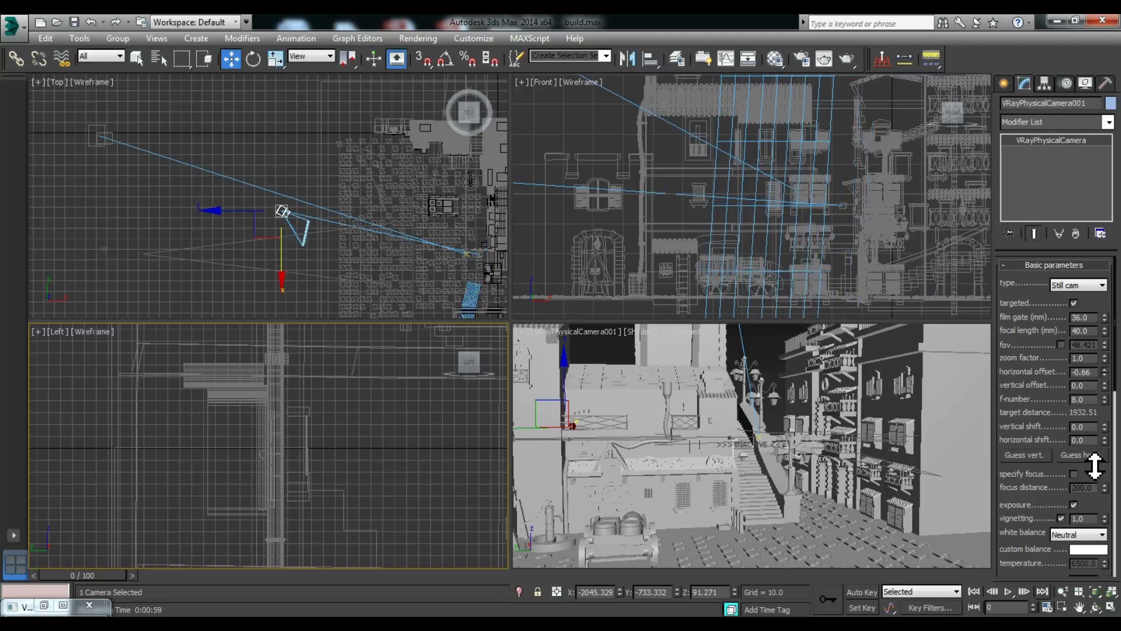
click(358, 533)
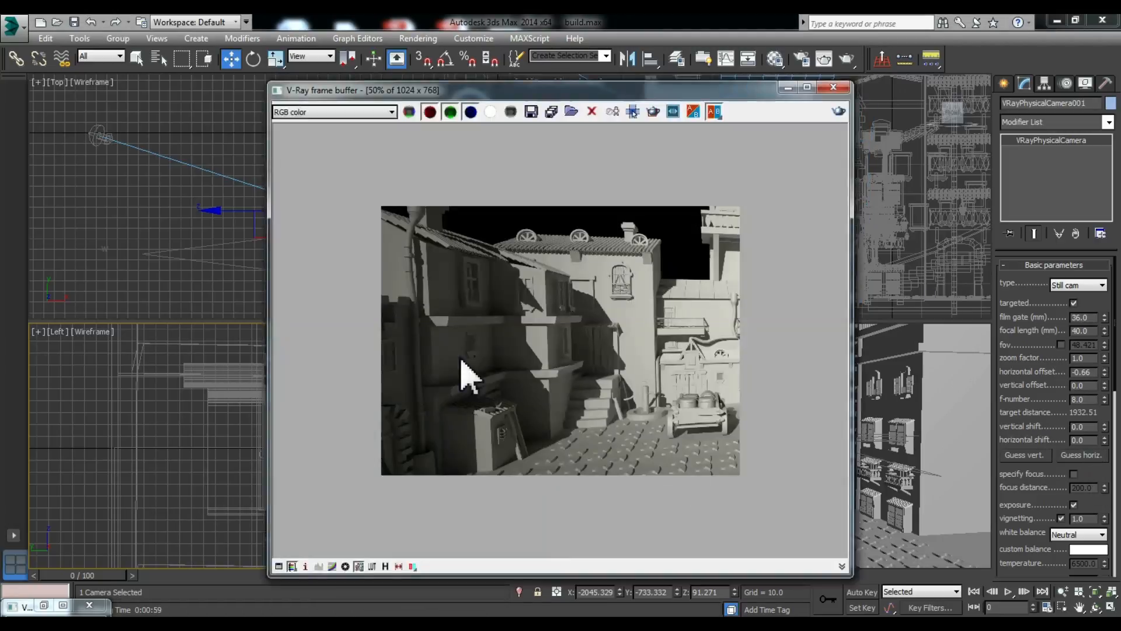
click(839, 111)
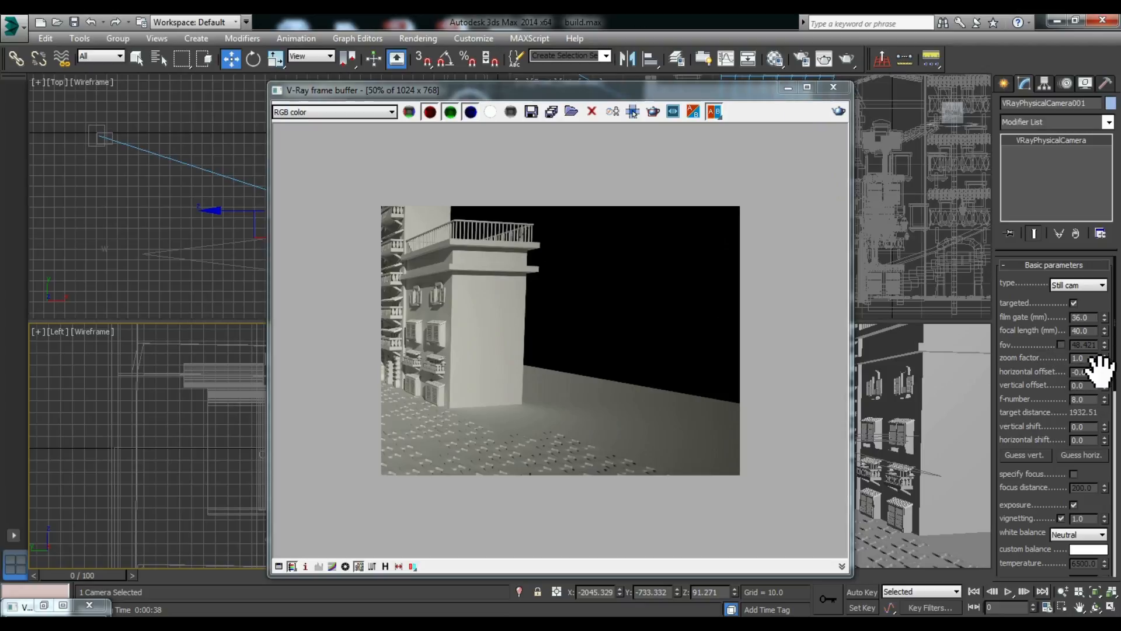
Reset the camera's horizontal offset to 0.0 and render the full frame again.
key(Return)
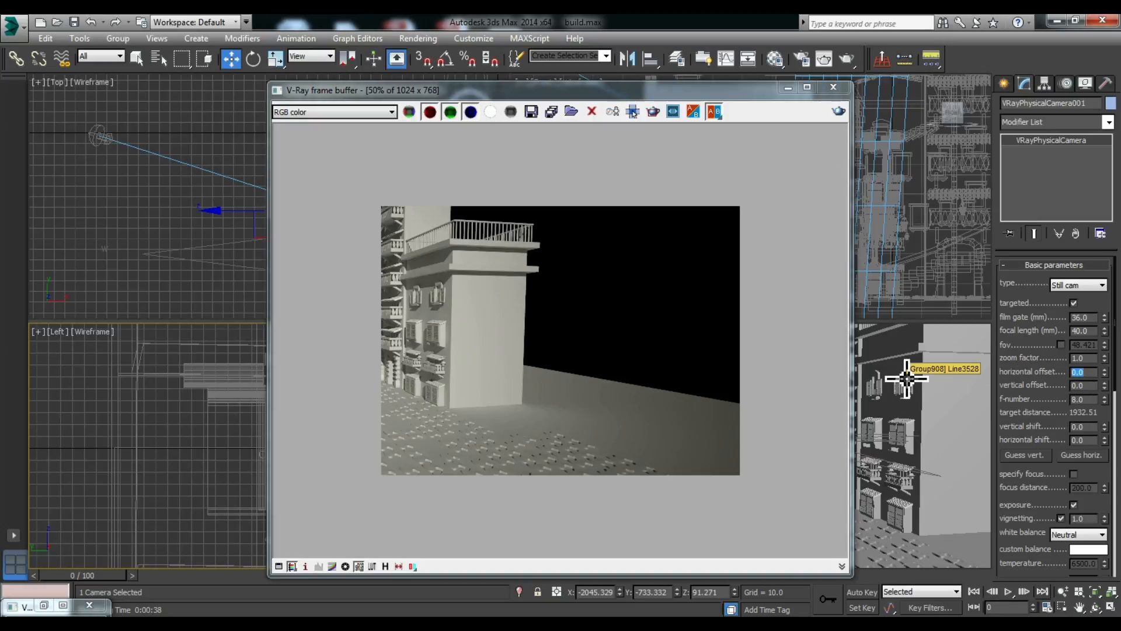
click(839, 112)
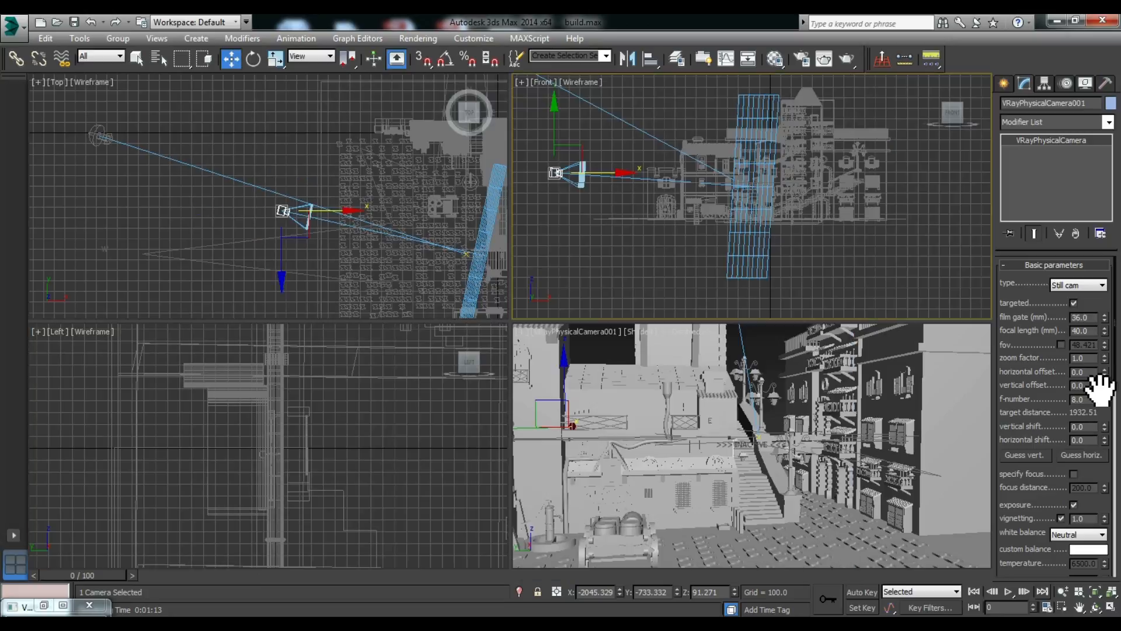
Set the camera's vertical offset to 0.38 and render the full frame, minimizing the frame buffer when done.
drag(1105, 385, 1106, 356)
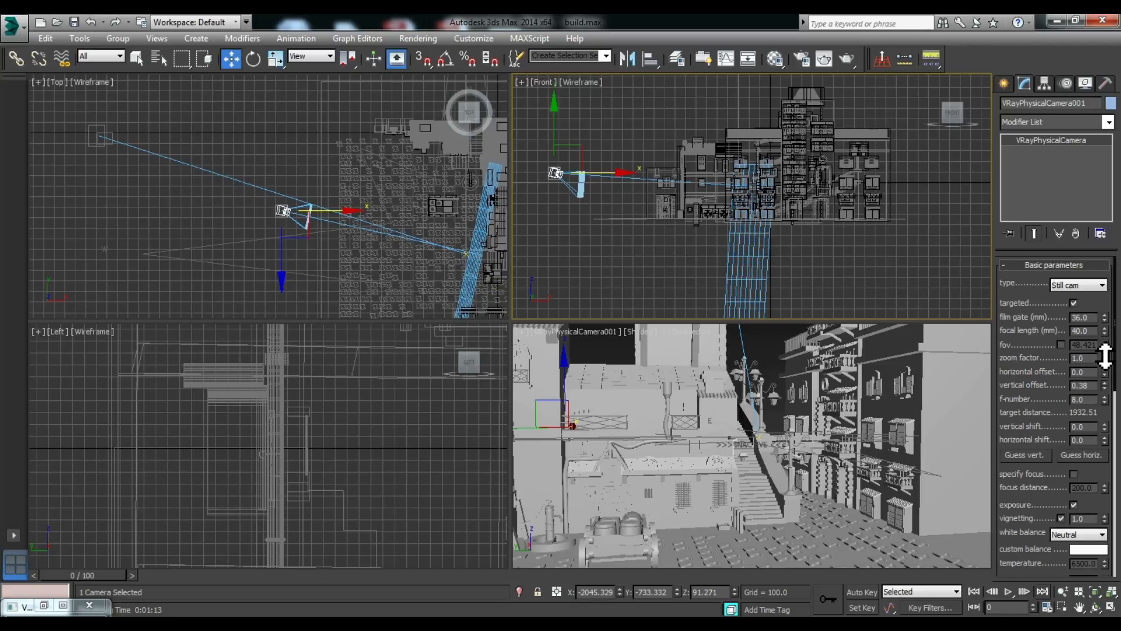
mouse_move(23, 607)
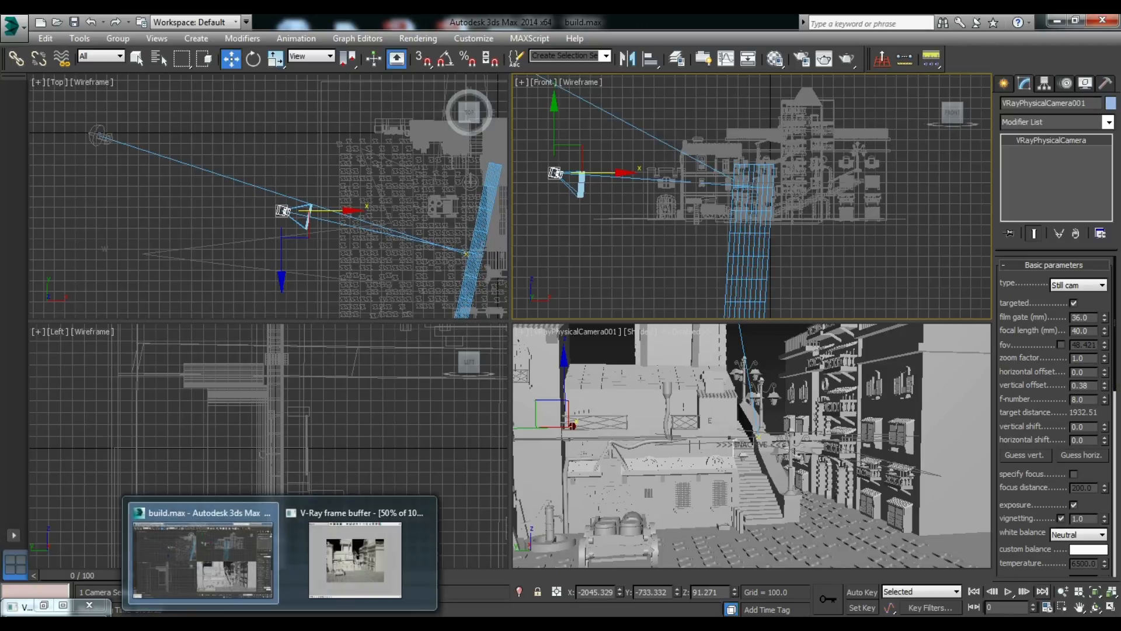
click(350, 543)
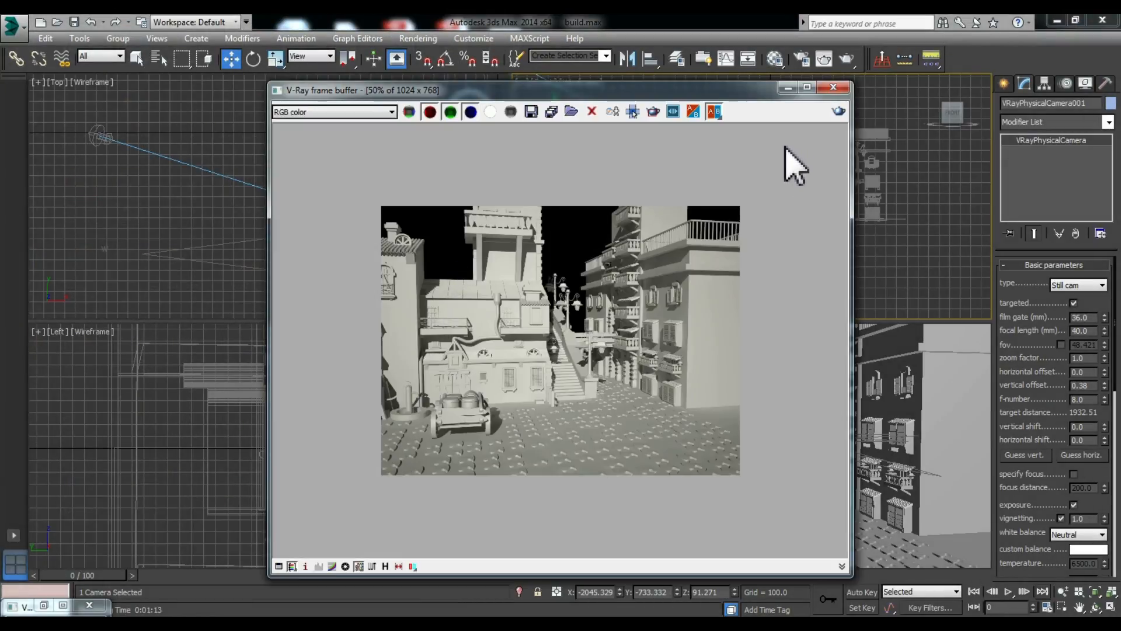
click(839, 111)
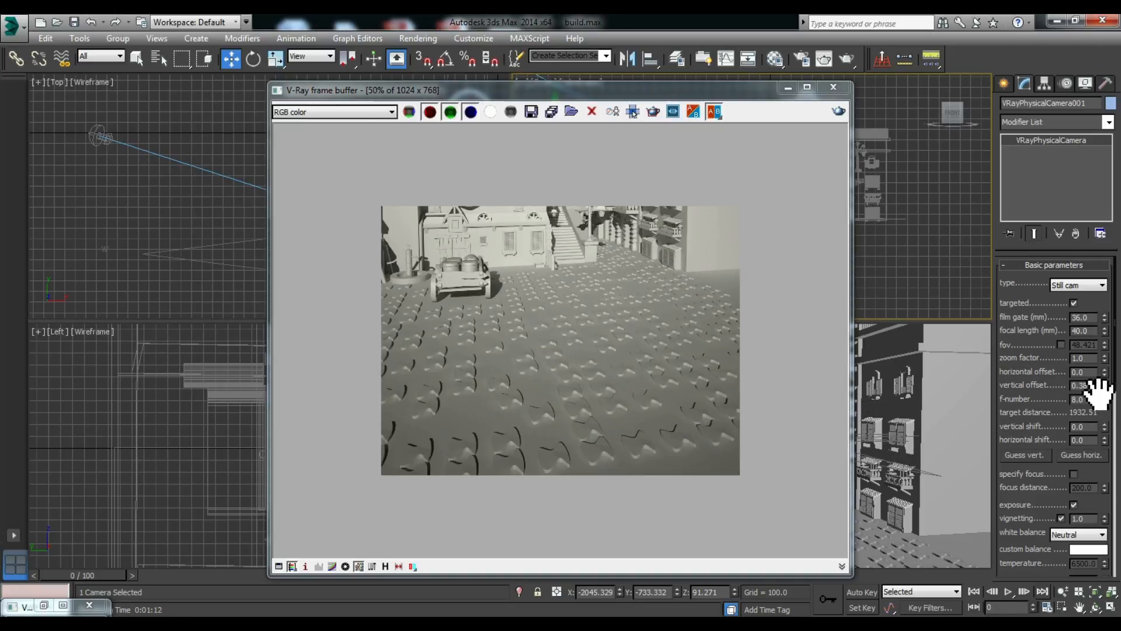
click(787, 87)
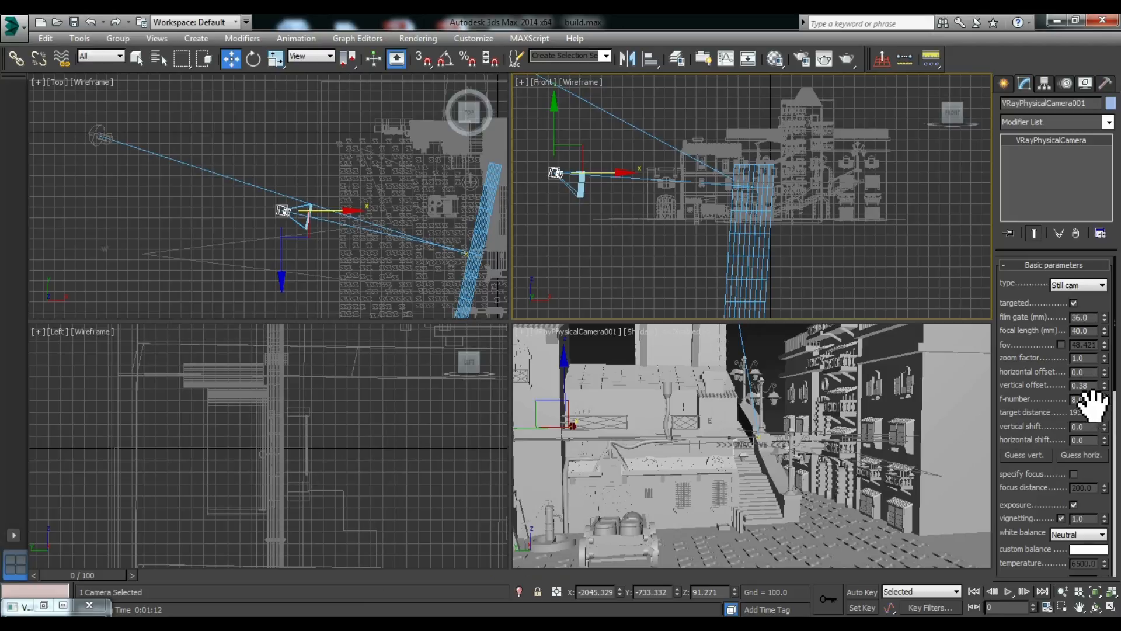
Set the camera's vertical offset to -0.29 and render the full frame, minimizing the frame buffer when done.
drag(1105, 389, 1109, 433)
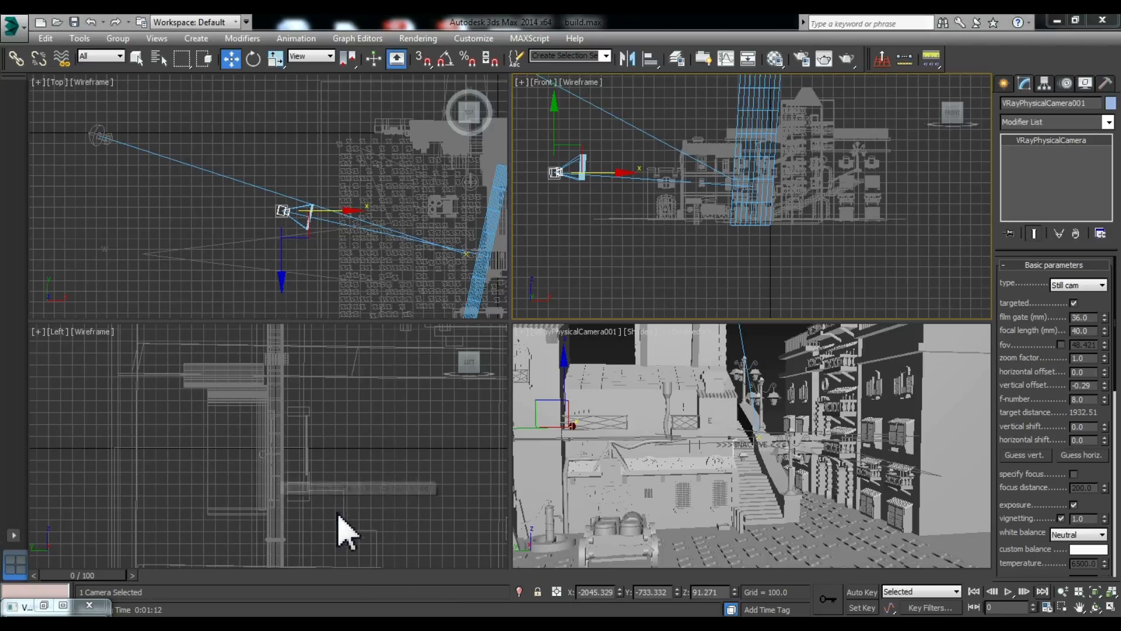
click(22, 605)
click(839, 111)
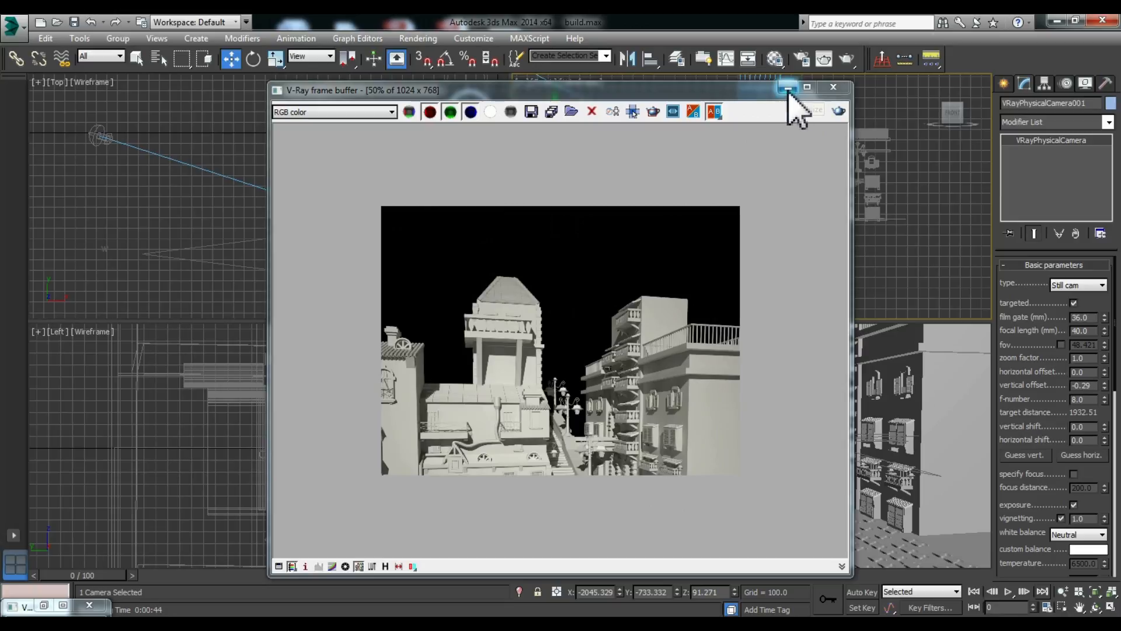
click(789, 89)
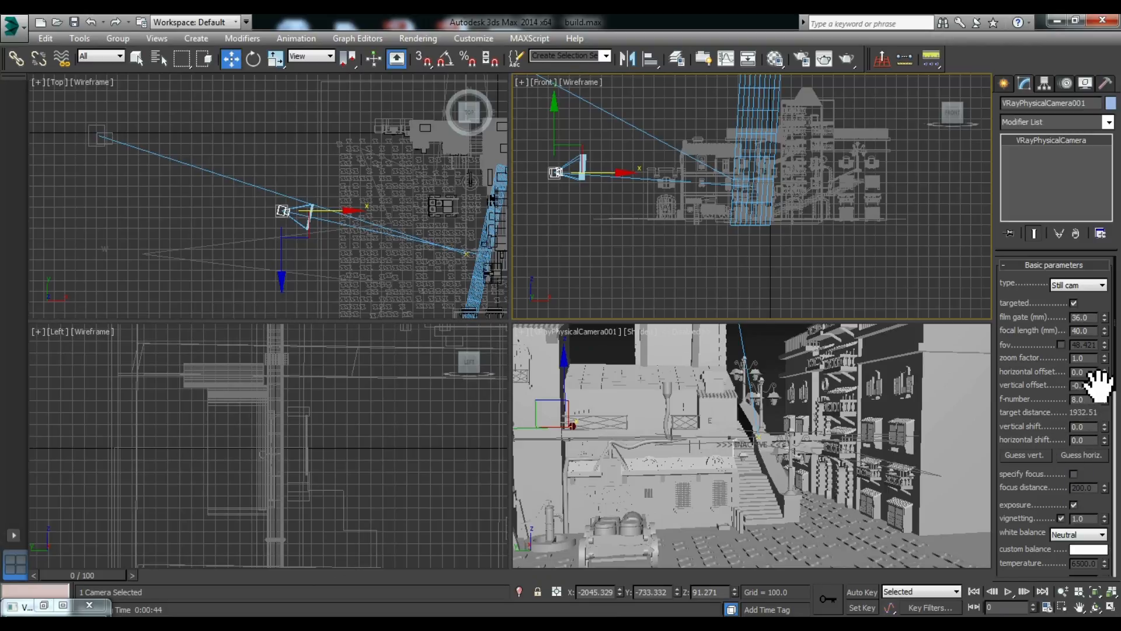
Reset the camera's vertical offset to 0 and render the full frame in the V-Ray frame buffer.
text(0)
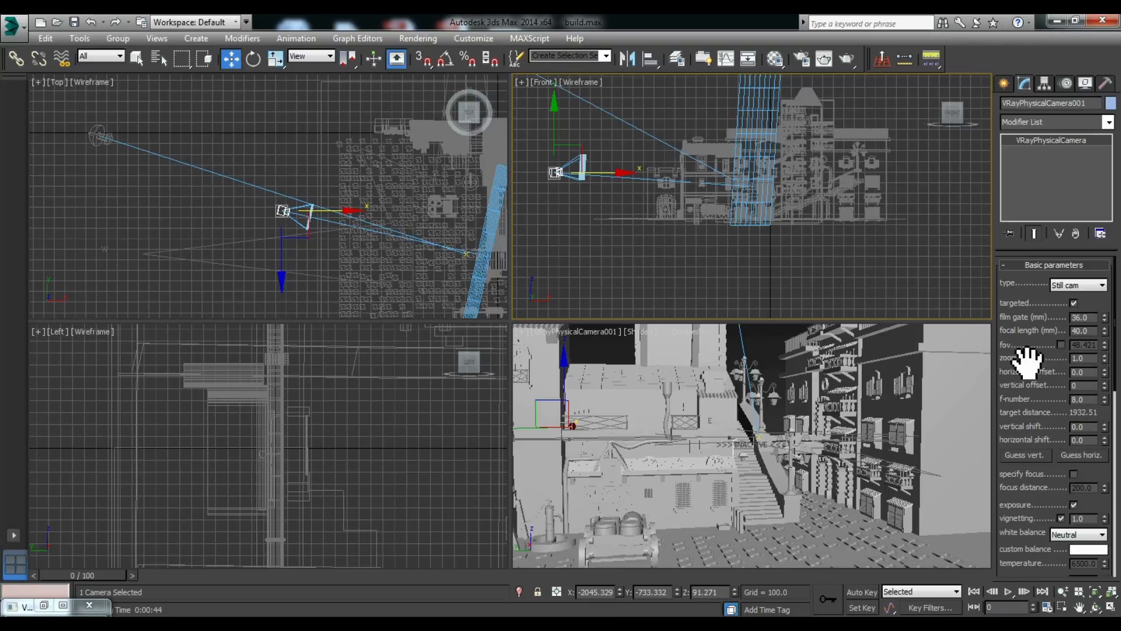
key(Return)
mouse_move(275, 625)
click(343, 533)
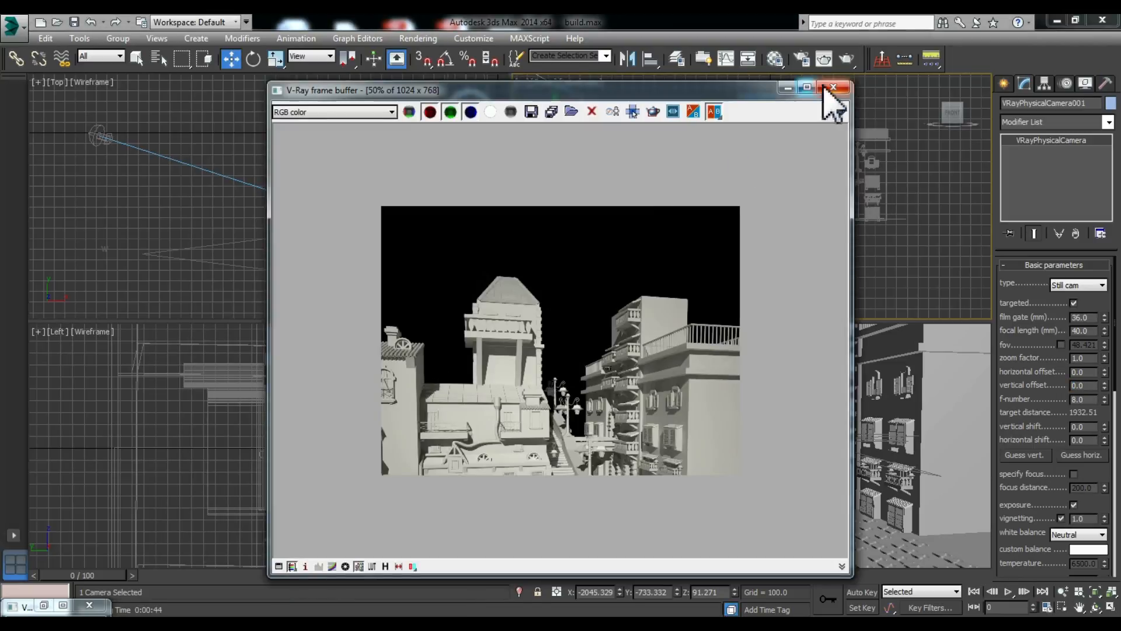
click(839, 111)
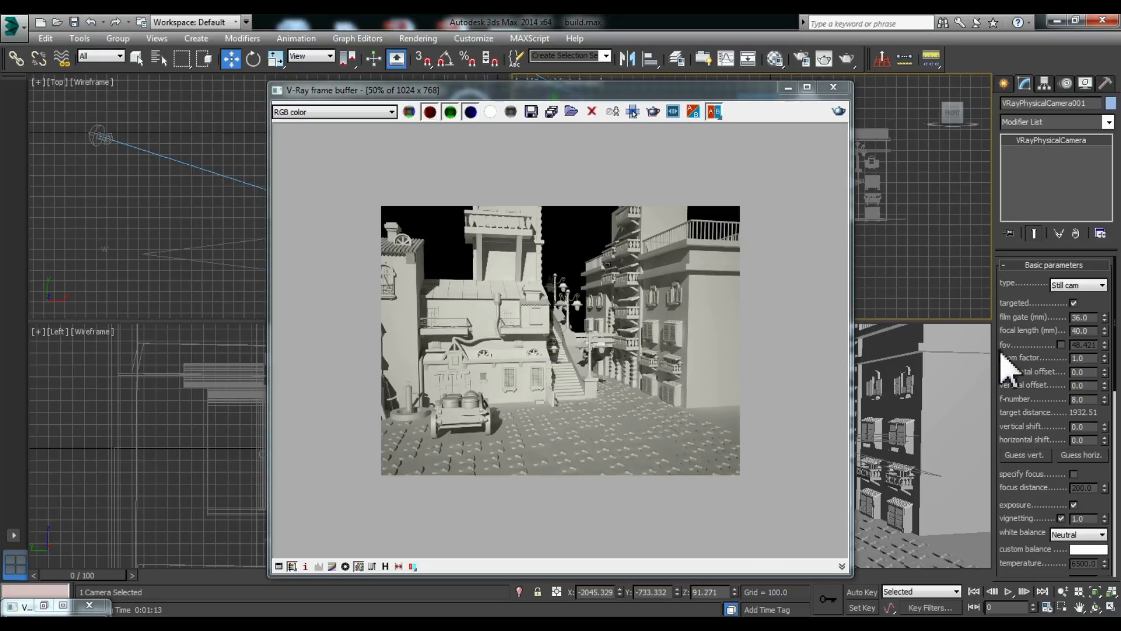
Set the camera's f-number to 5 and region-render the right half of the frame, moving the progress dialog off the image.
double_click(1078, 399)
text(5)
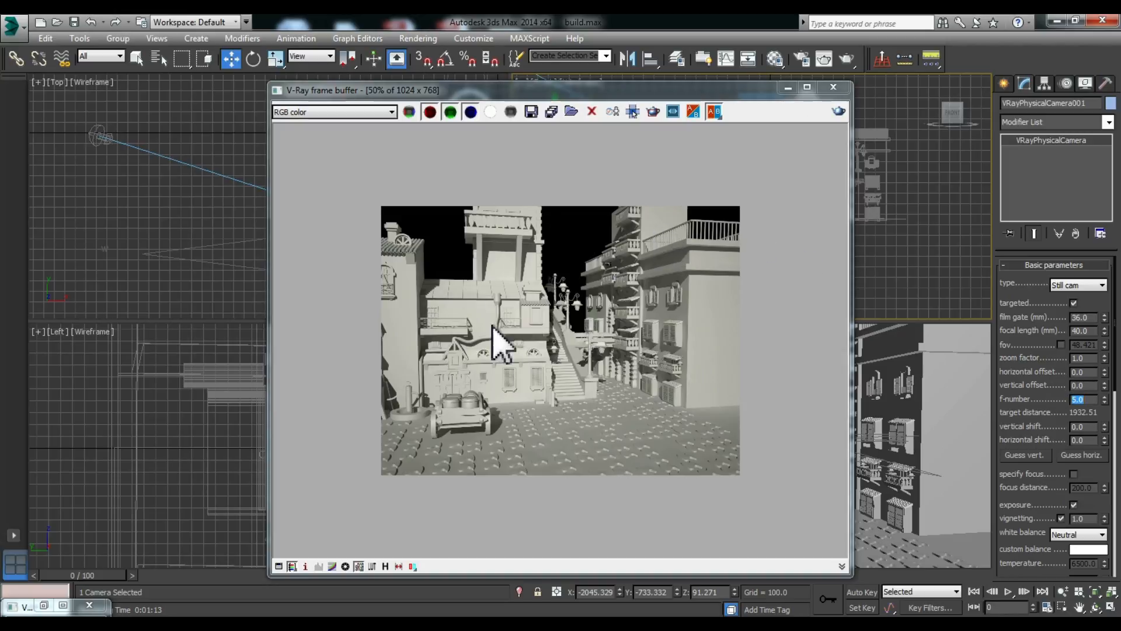
click(653, 112)
drag(572, 206, 754, 502)
click(839, 112)
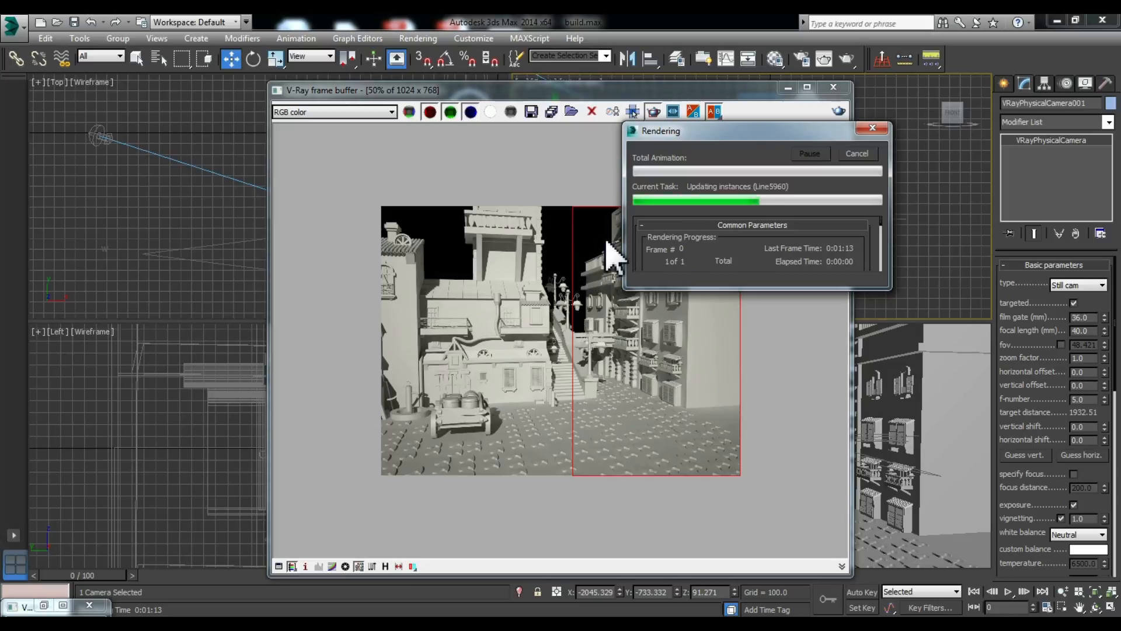
drag(760, 133, 954, 192)
click(655, 467)
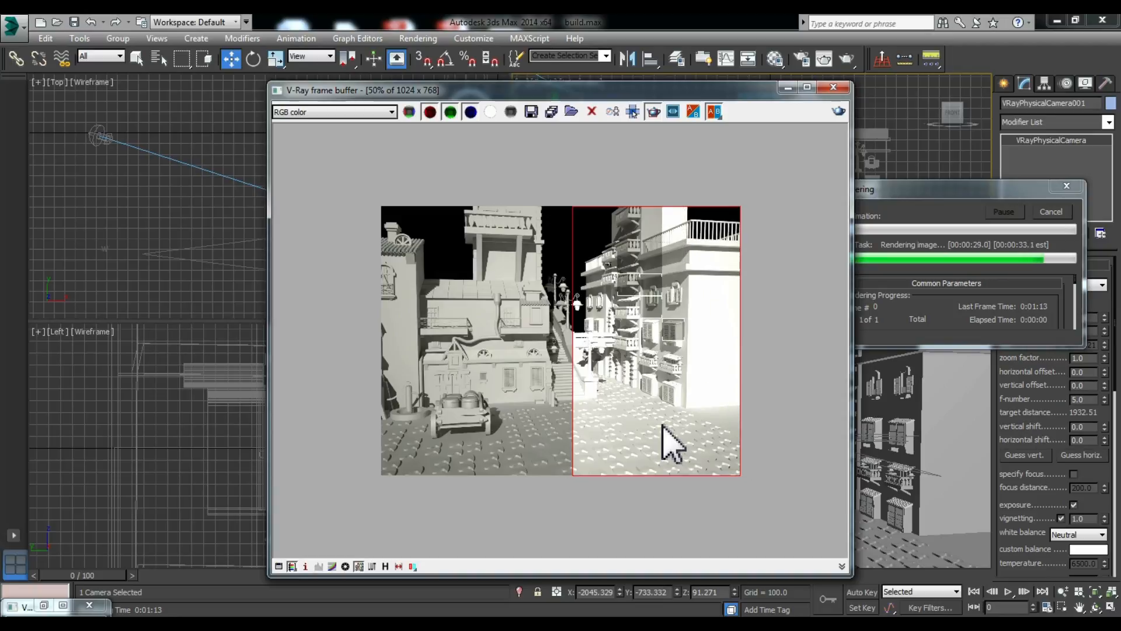
Region-render the right half of the frame at a higher f-number and again with the f-number set to 8.
double_click(1084, 399)
key(BackSpace)
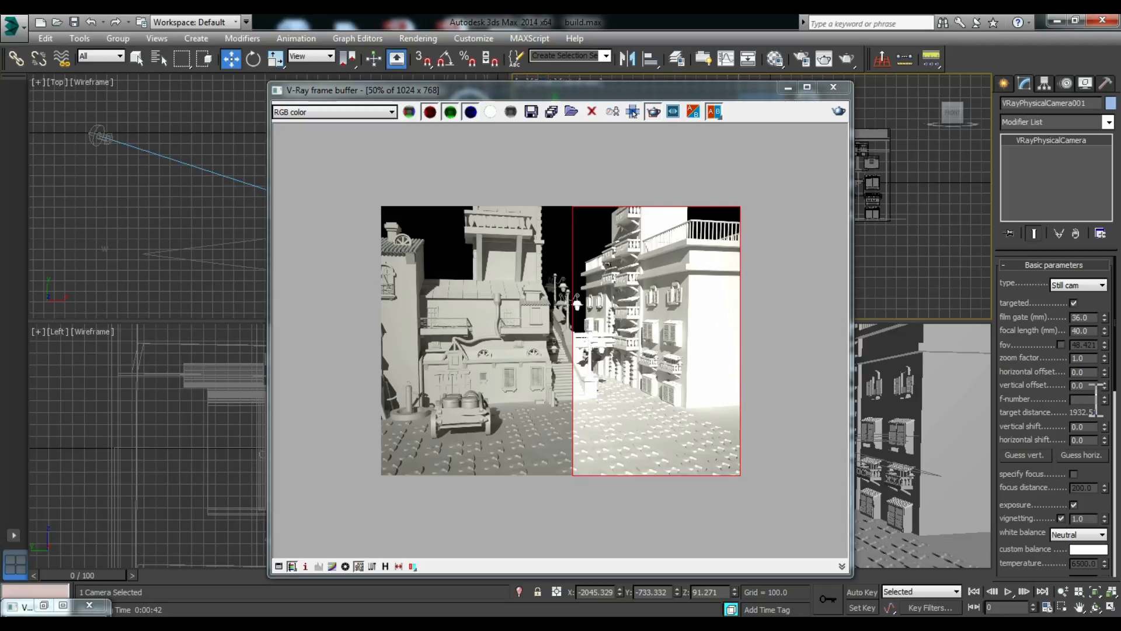
click(839, 112)
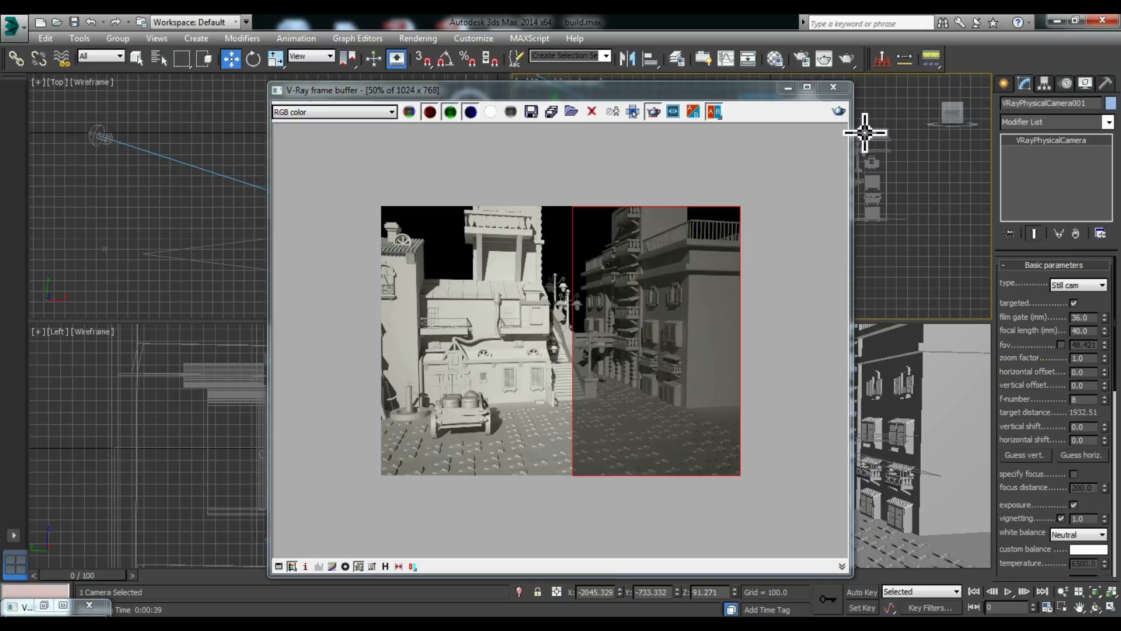
click(838, 111)
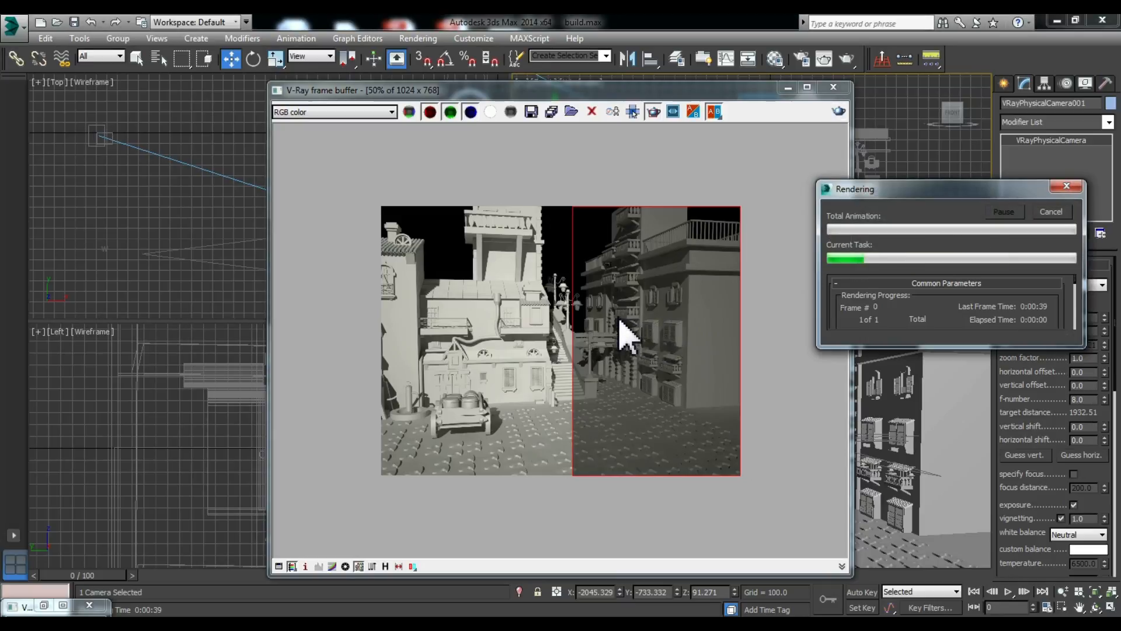
click(621, 338)
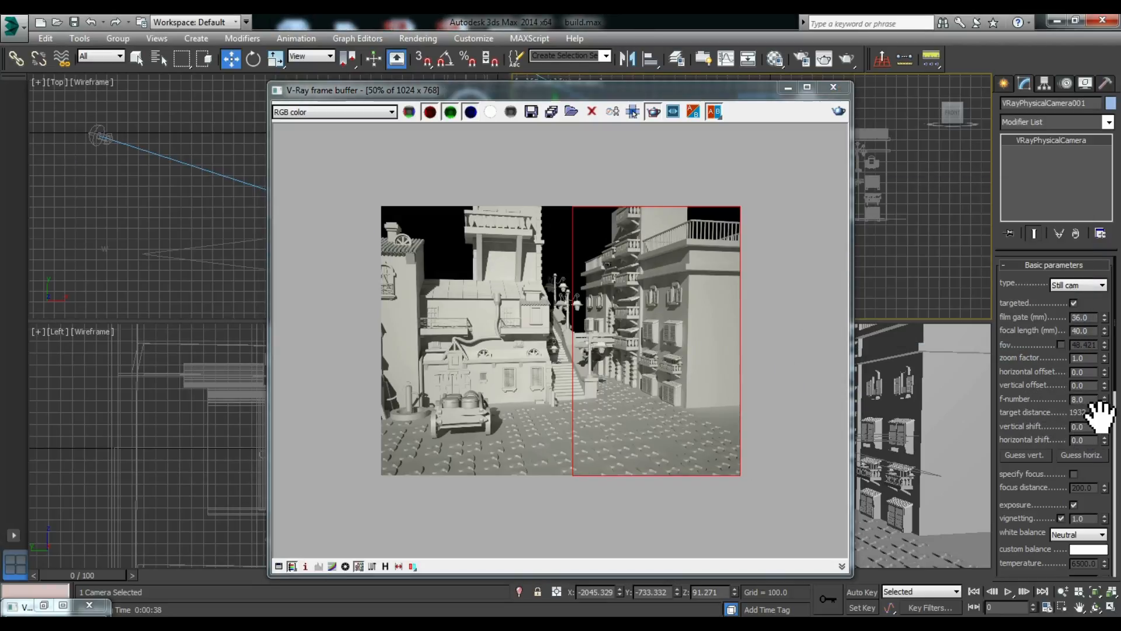
Turn off the camera's targeted option, set its target distance to 2932.5 and render the full frame.
click(1075, 304)
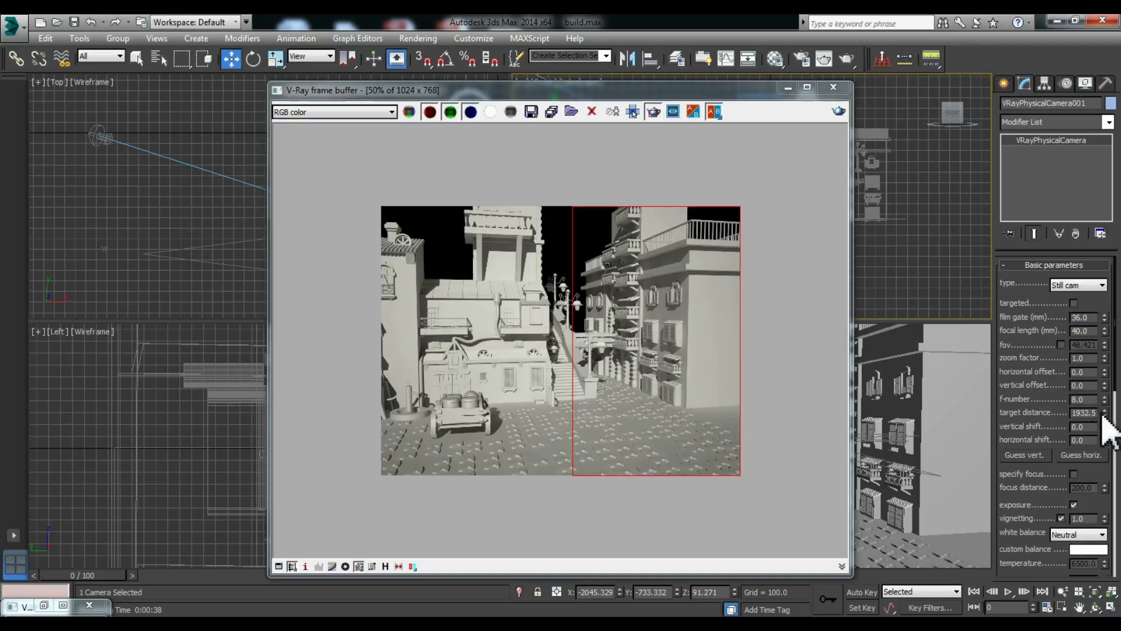
click(788, 87)
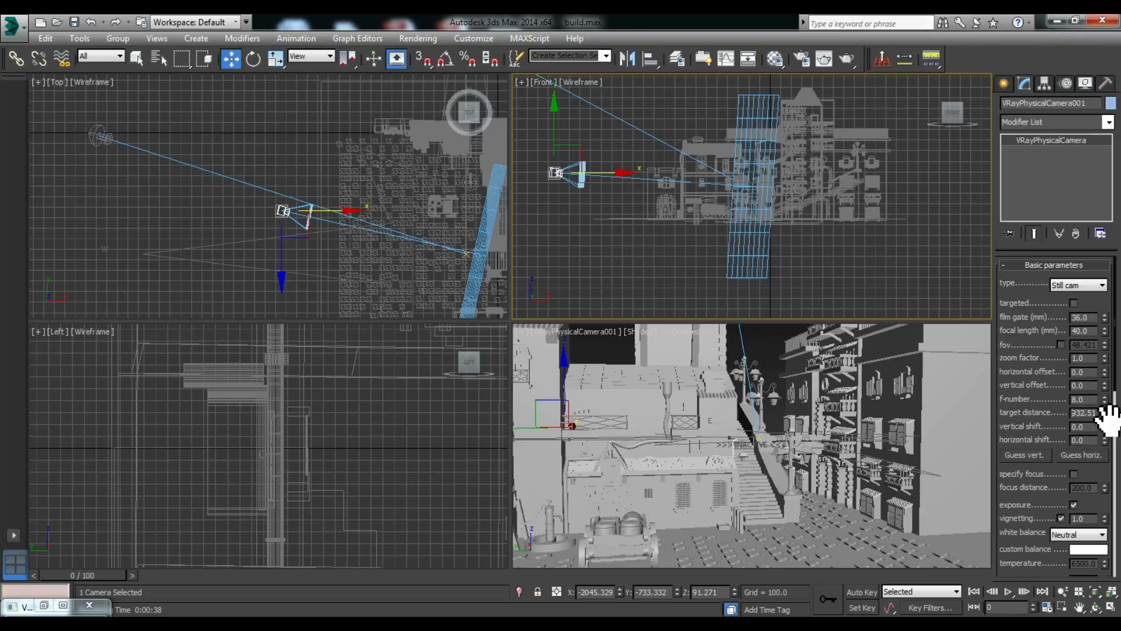
key(Return)
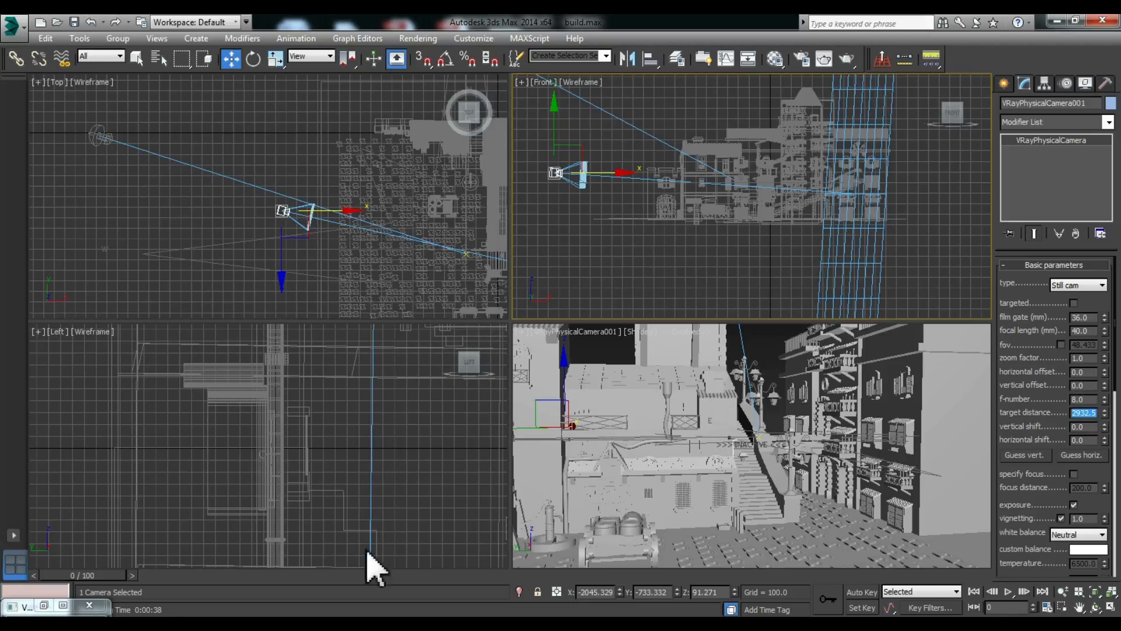
mouse_move(368, 611)
click(372, 510)
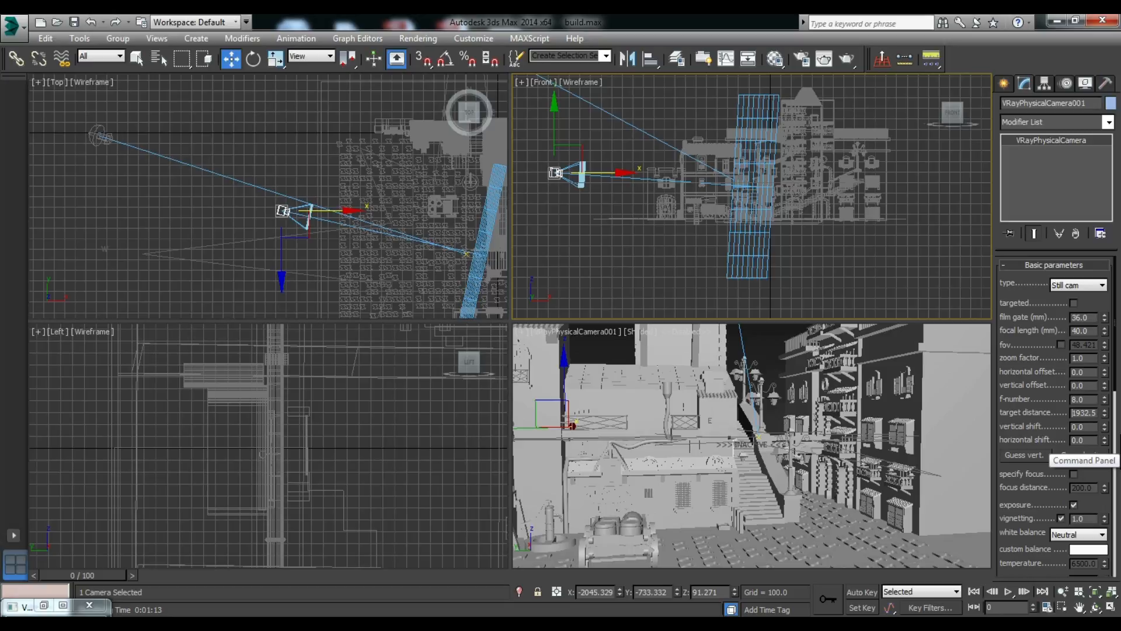
Set the camera's target distance to 932.51 and render the full frame again.
key(Return)
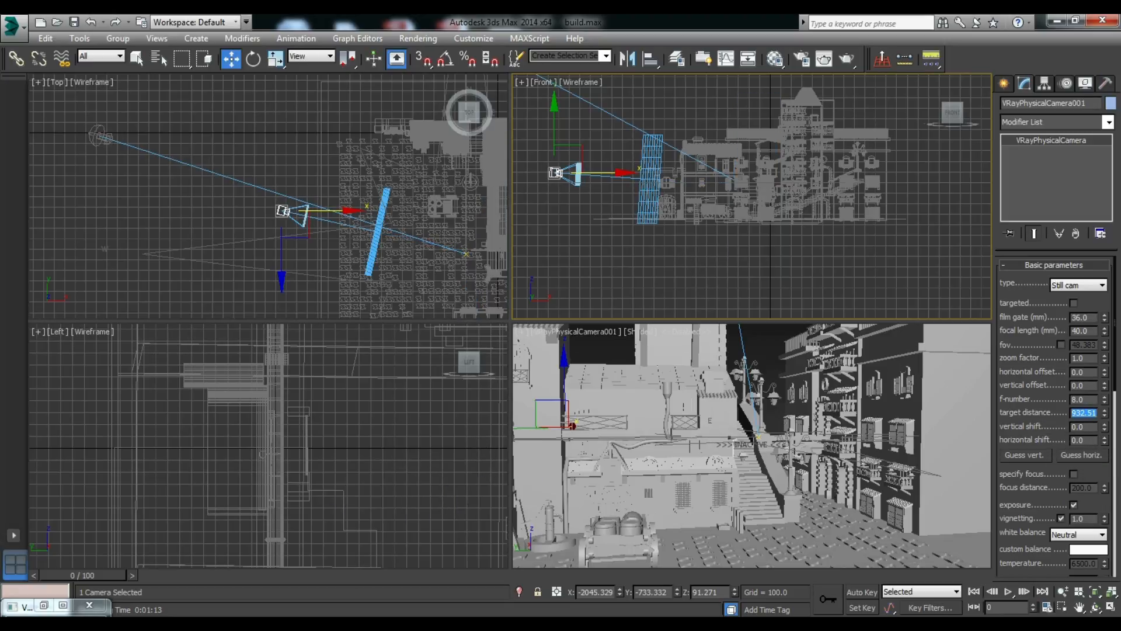
mouse_move(24, 606)
click(374, 533)
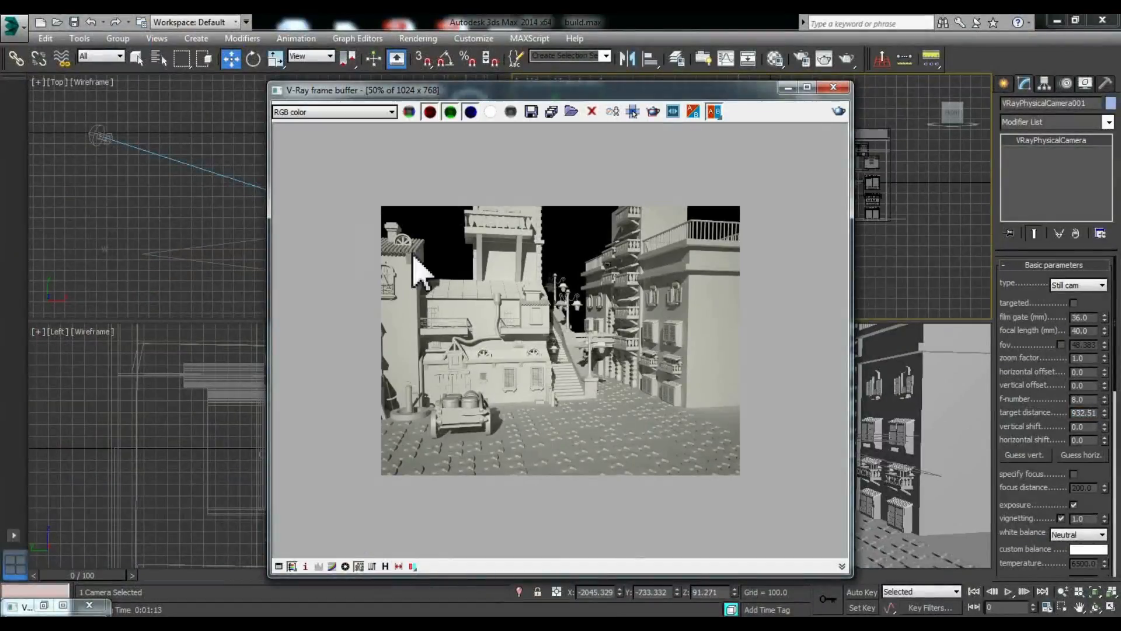
click(839, 111)
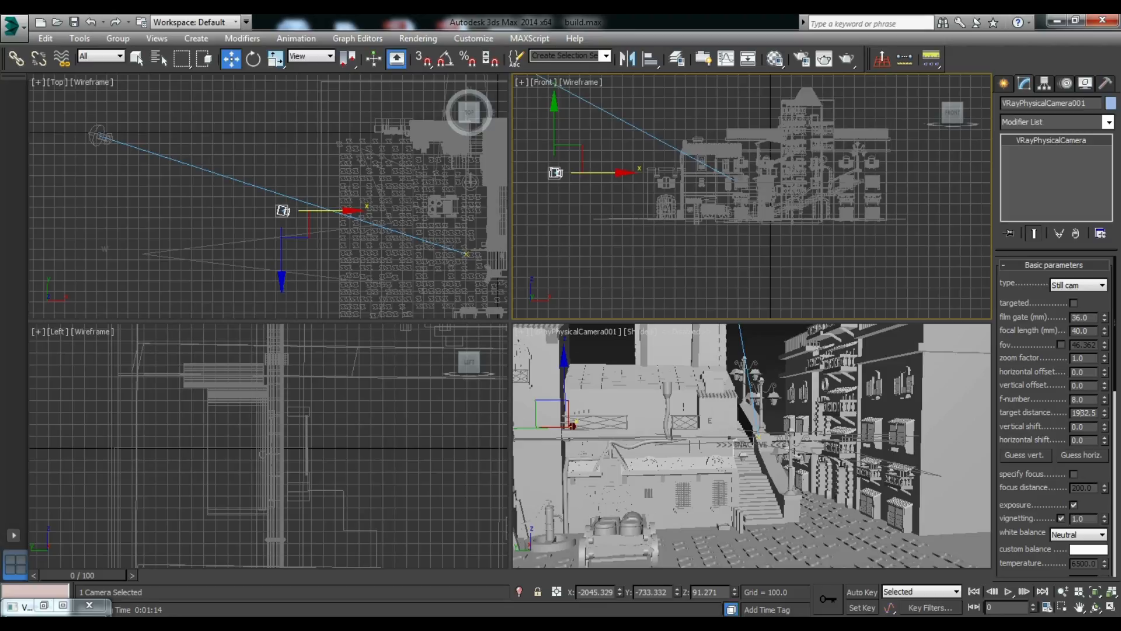
Restore the camera's target distance and turn its targeted option back on.
click(1104, 412)
click(1073, 303)
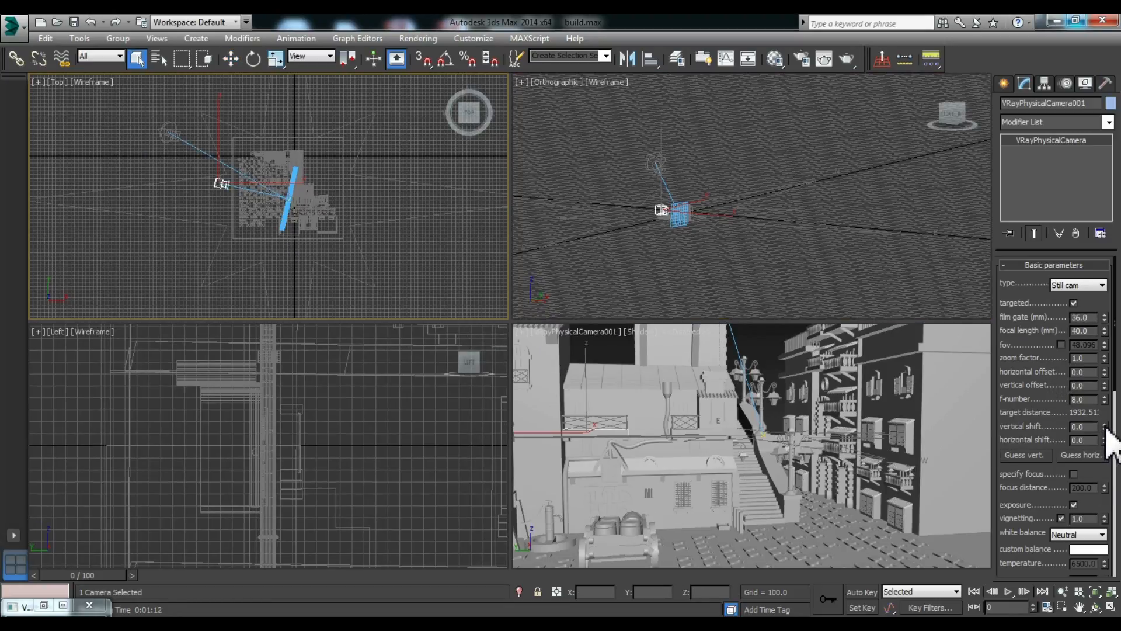
Set the camera's vertical shift to 0.24 and region-render the right half of the frame.
drag(1105, 427, 1109, 409)
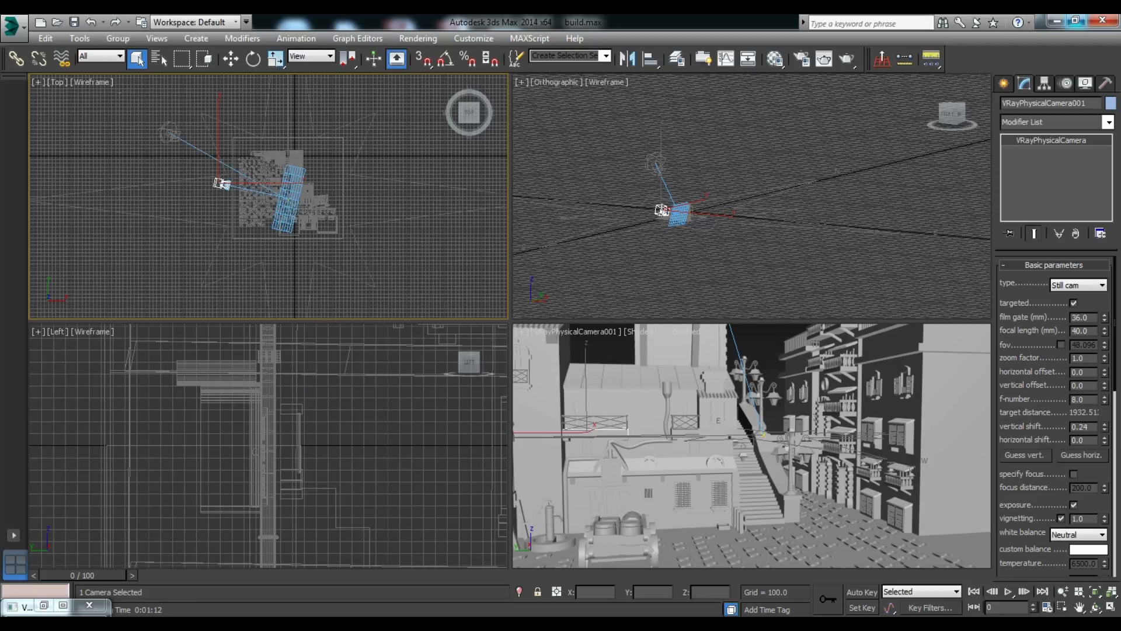
mouse_move(22, 606)
click(354, 560)
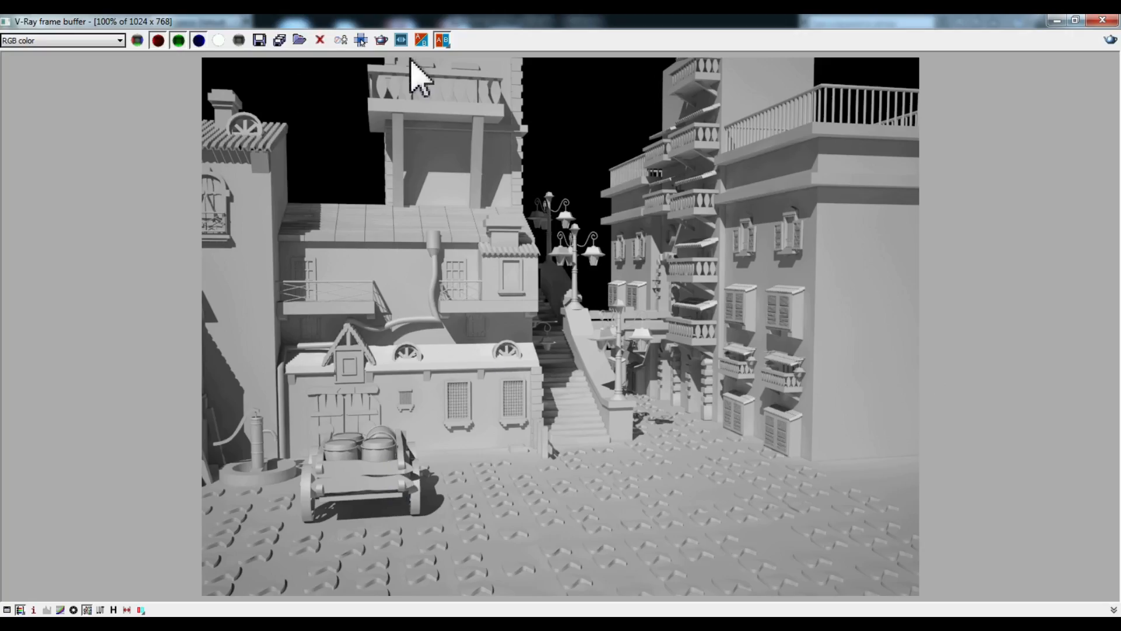
scroll(621, 298, down, 1)
drag(573, 192, 776, 506)
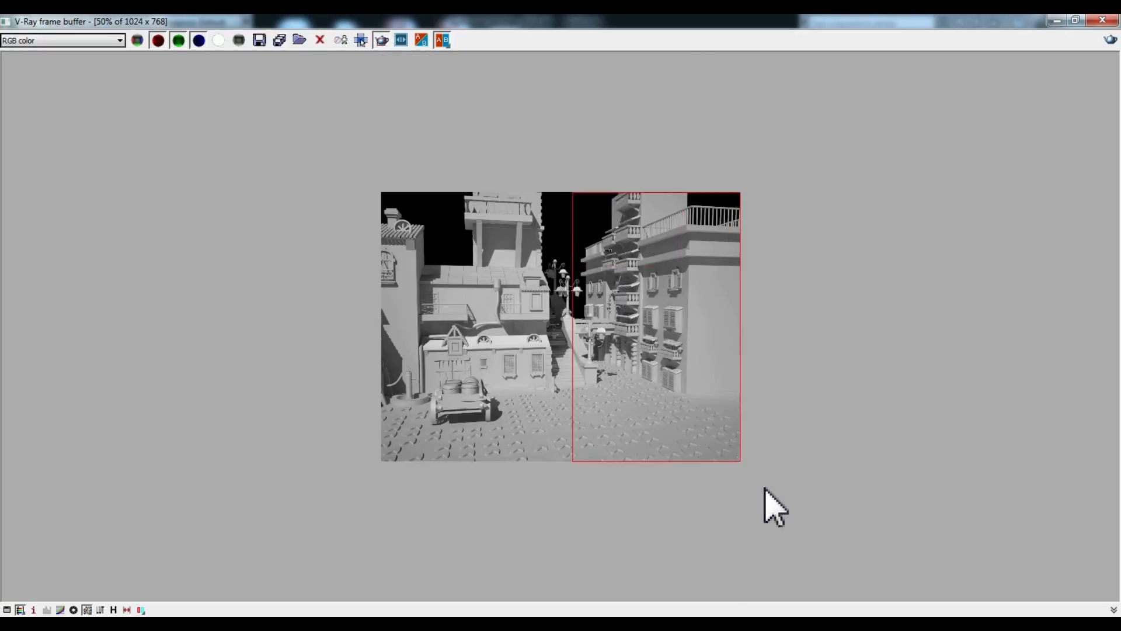
click(1101, 38)
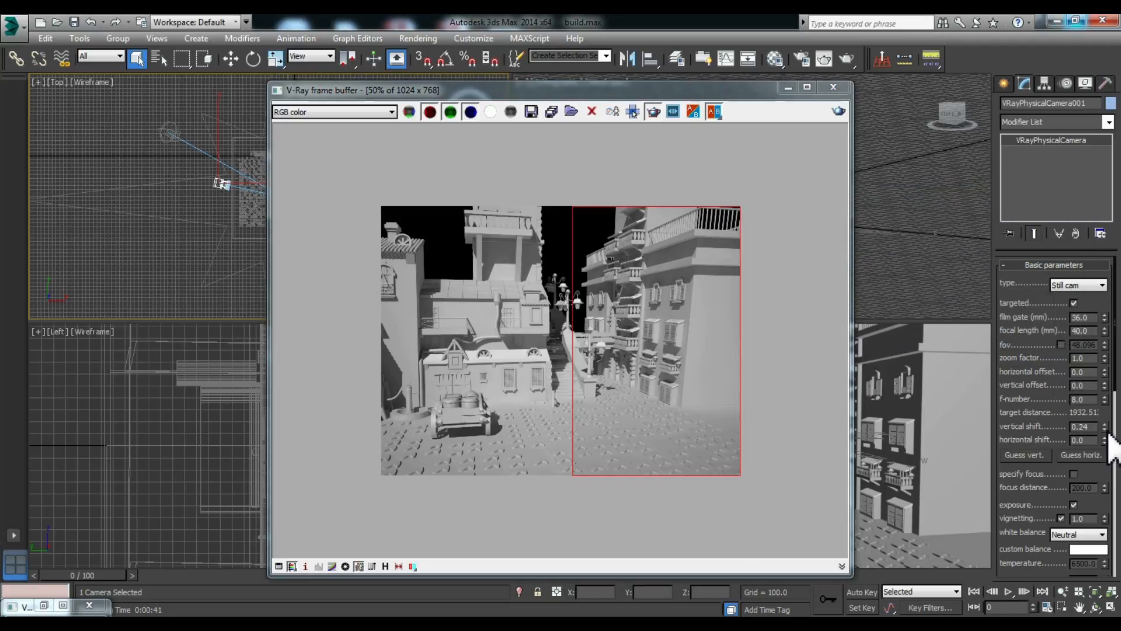
Set the camera's vertical shift to -0.85 and re-render the region covering the right half.
drag(1105, 429, 1107, 433)
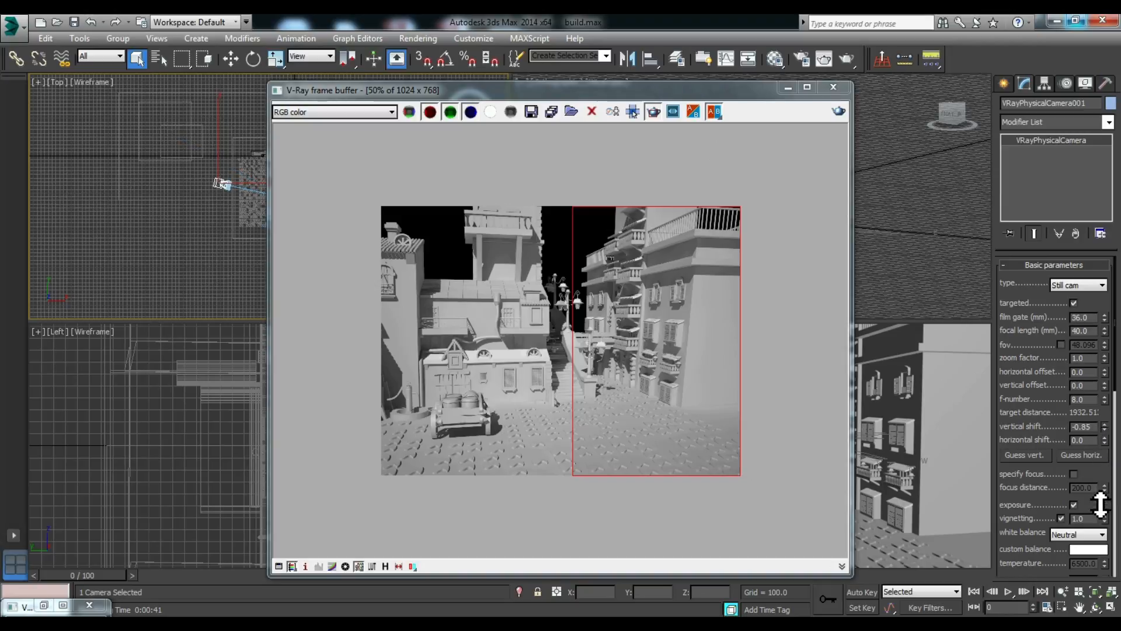
click(839, 111)
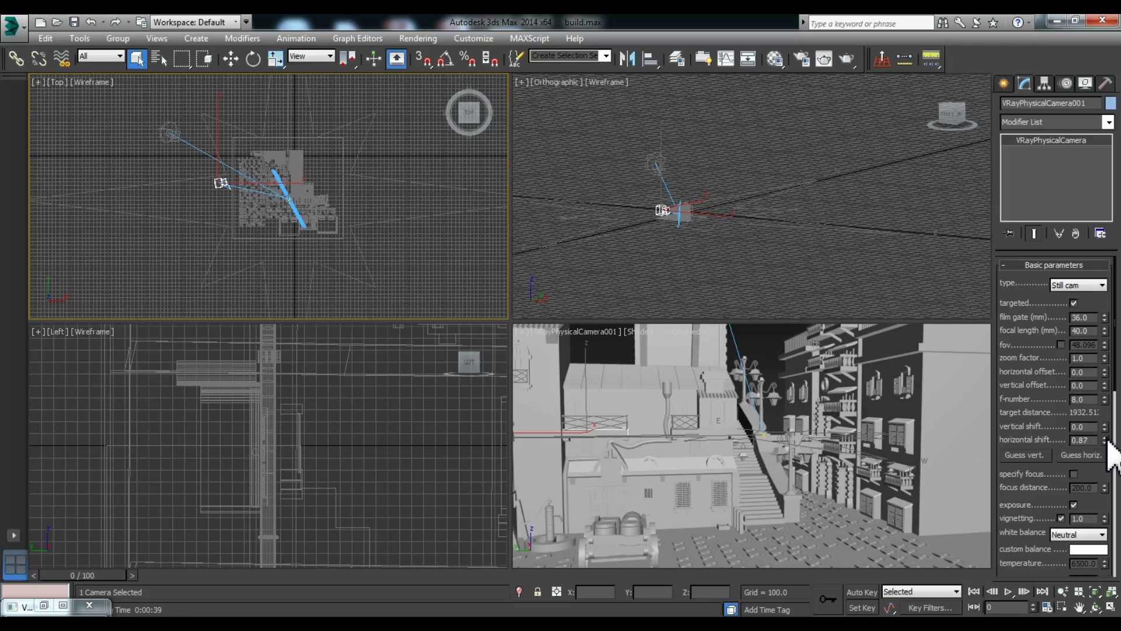
Set the camera's horizontal shift to 0.82 and region-render the lower part of the frame across its full width.
drag(1106, 441, 1108, 431)
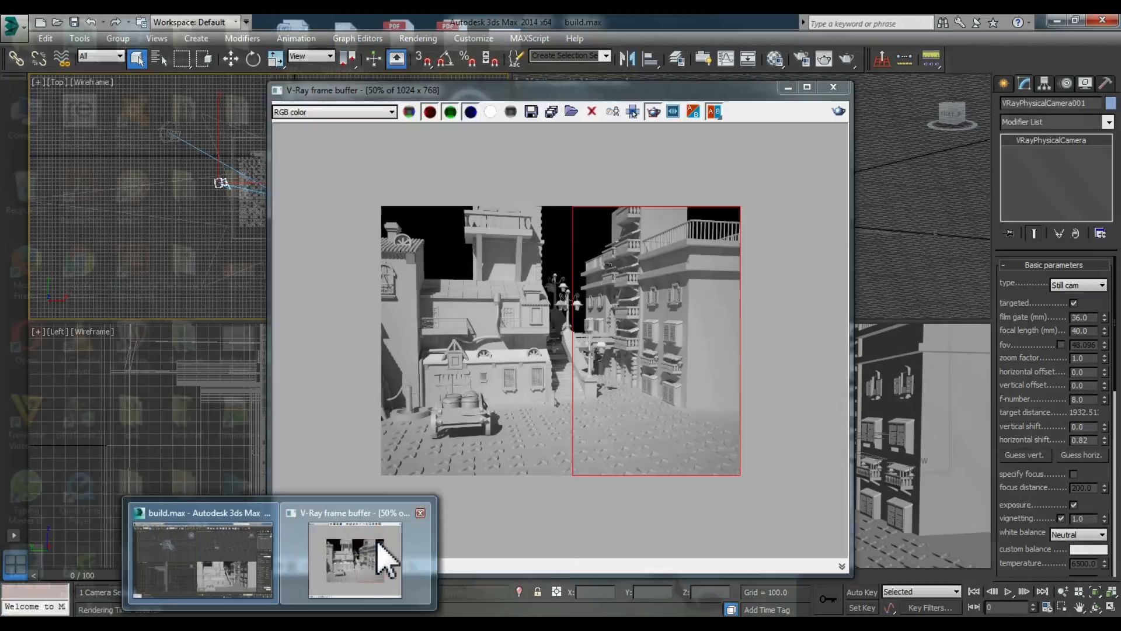
click(388, 556)
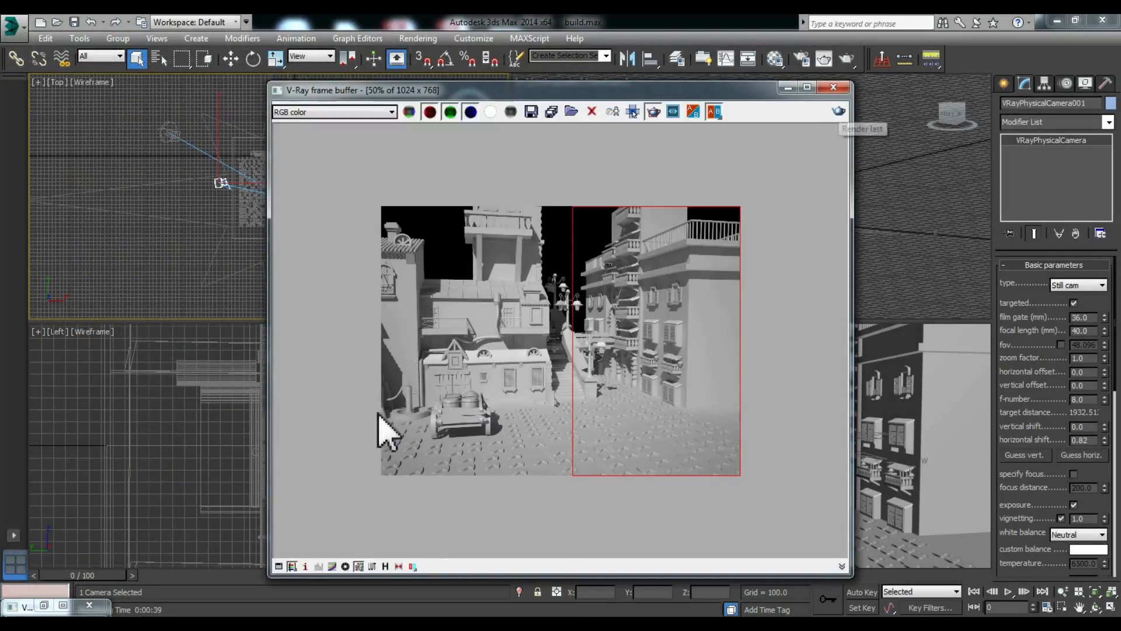
drag(382, 313, 739, 474)
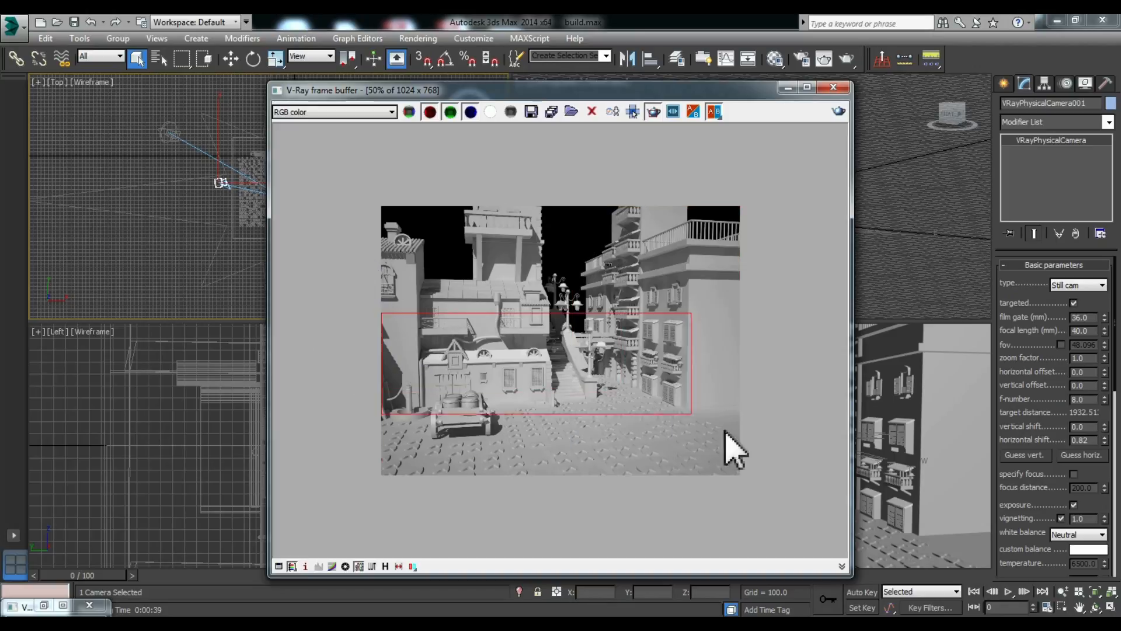
click(837, 113)
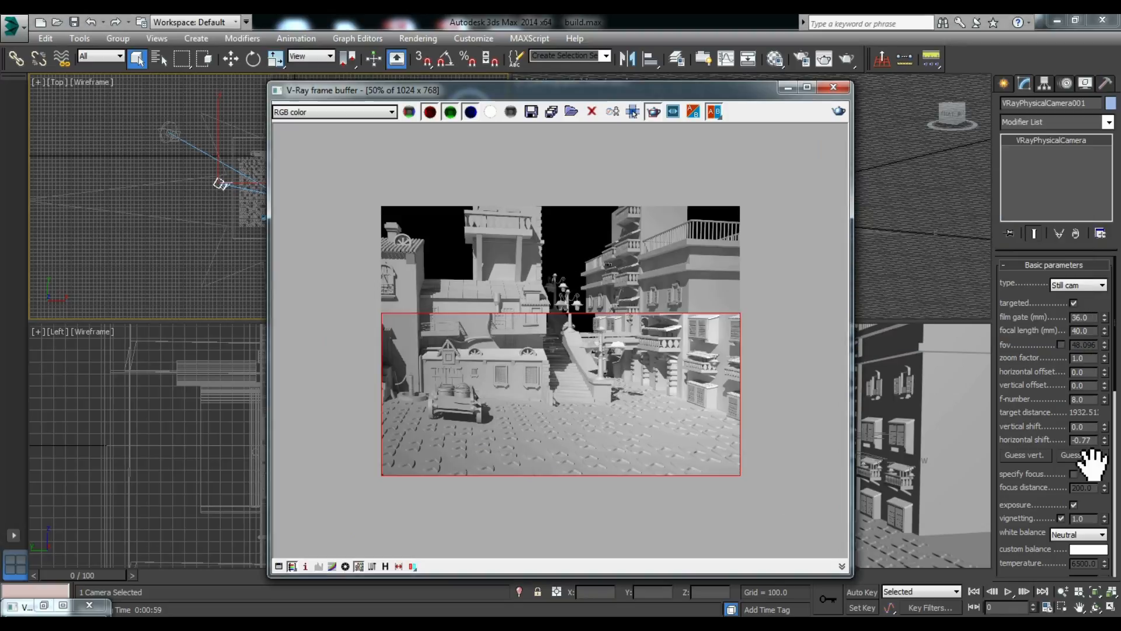
Set the camera's horizontal shift to -0.92 and re-render the lower region of the frame.
drag(1105, 442, 1106, 447)
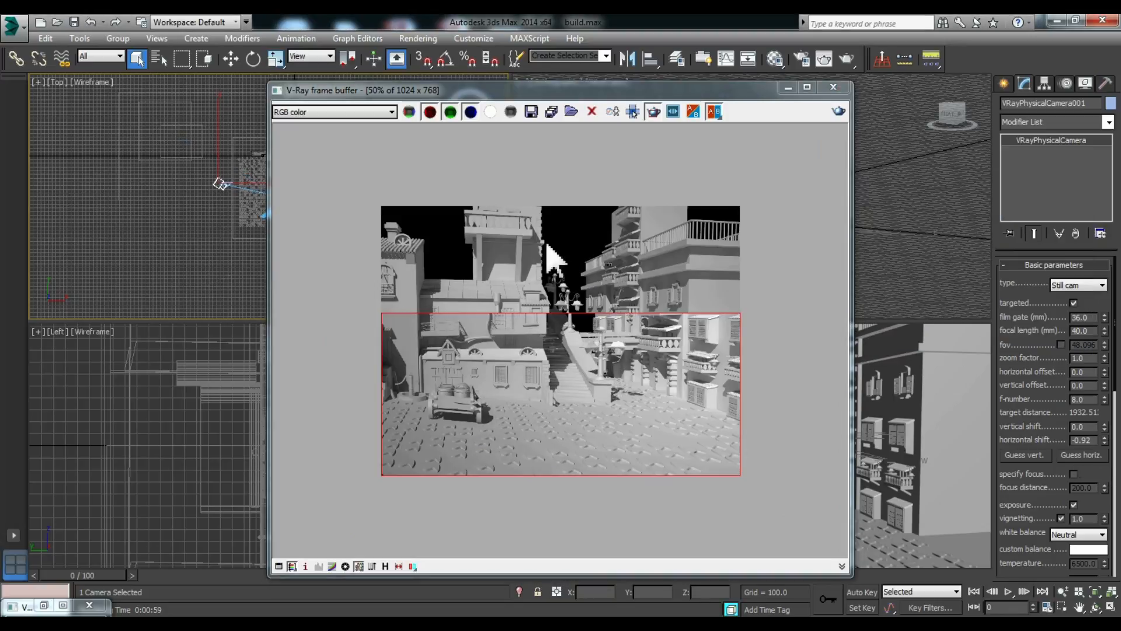
click(839, 112)
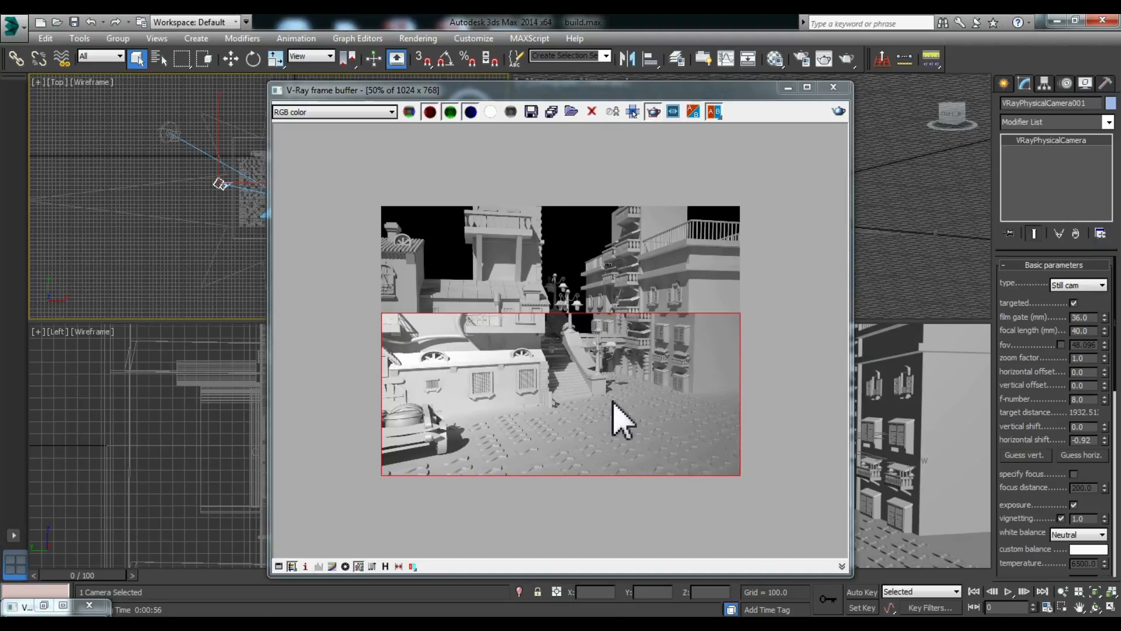
Minimize the frame buffer and reset the camera's horizontal shift to 0.
click(788, 88)
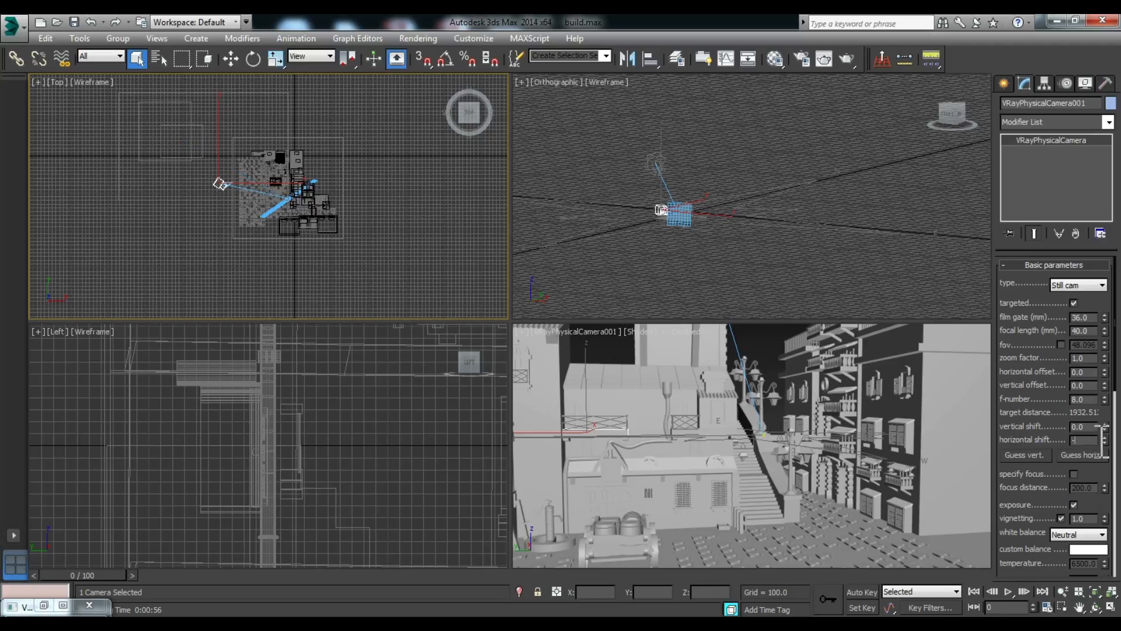
key(Return)
key(shift+q)
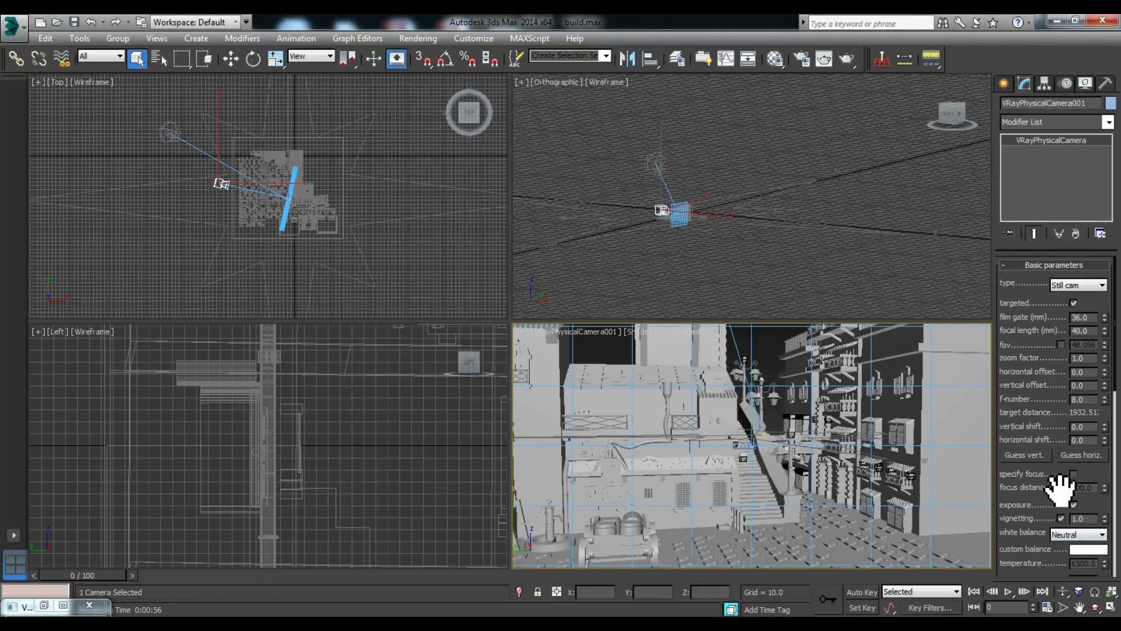
Try the automatic guesses for the camera's vertical and horizontal shift.
click(1037, 462)
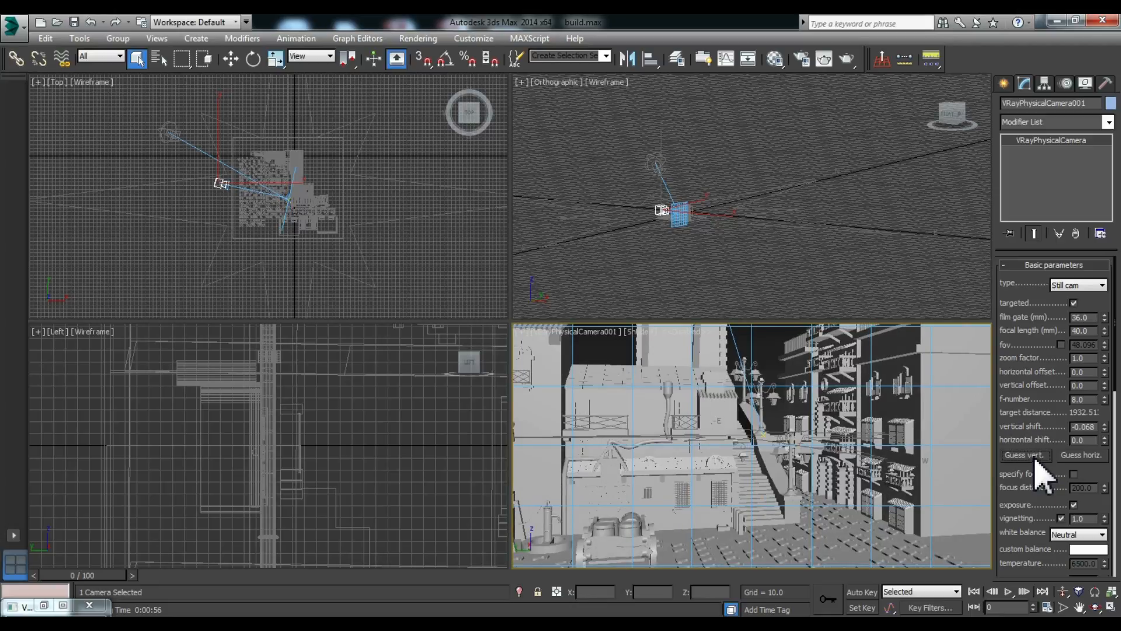
click(1038, 462)
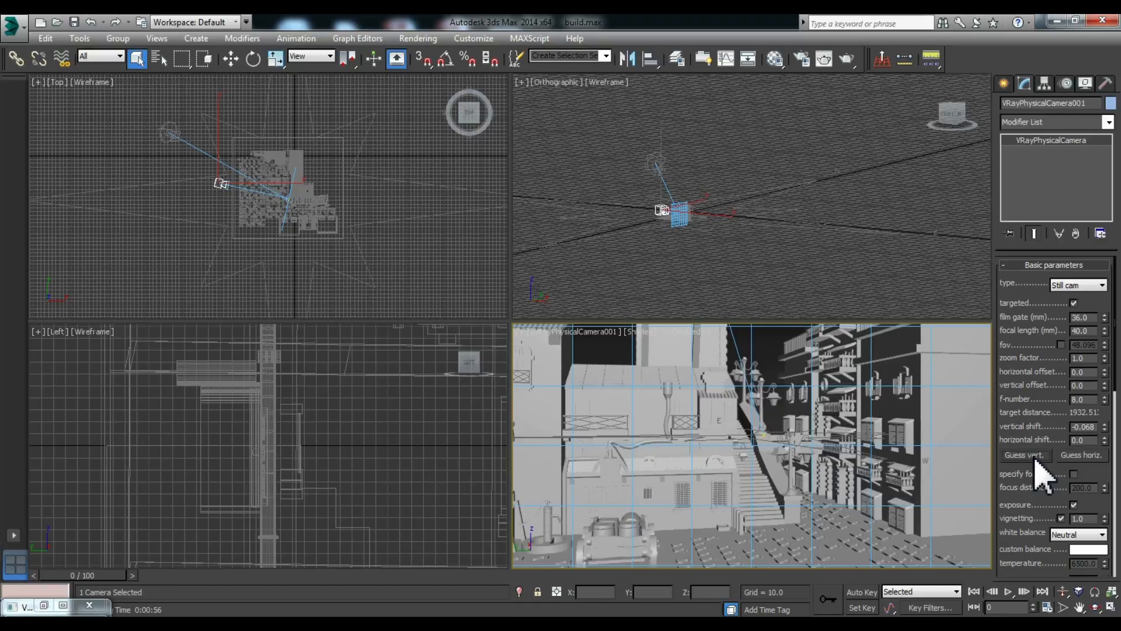
click(1089, 459)
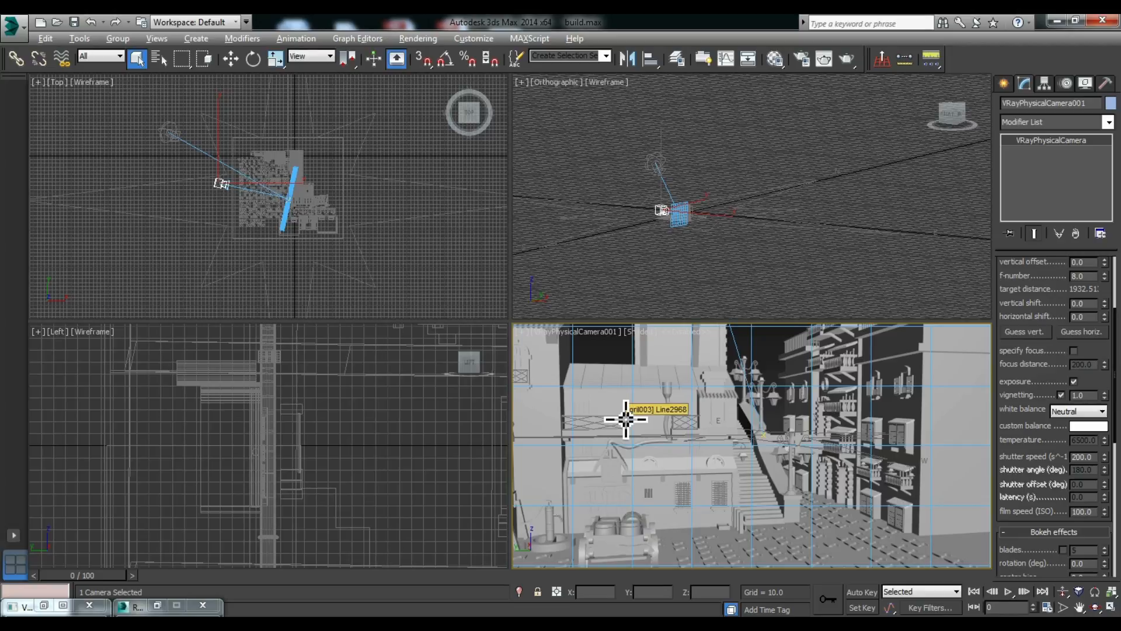
Maximize the camera viewport, turn on the camera's specify focus option and try a different focus distance.
key(alt+w)
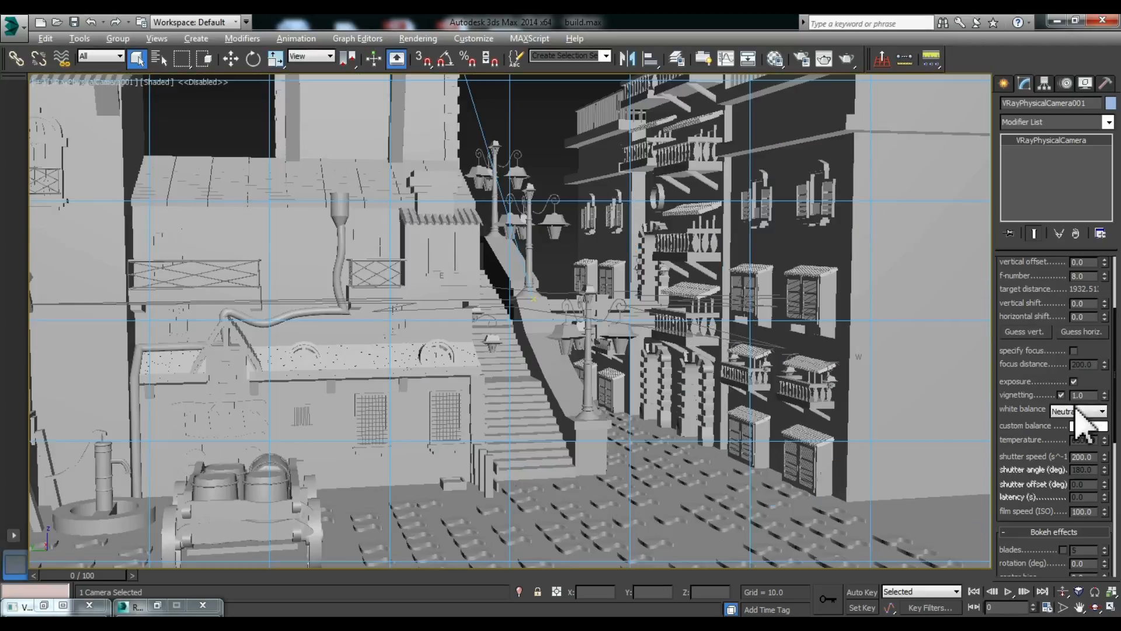
click(1074, 351)
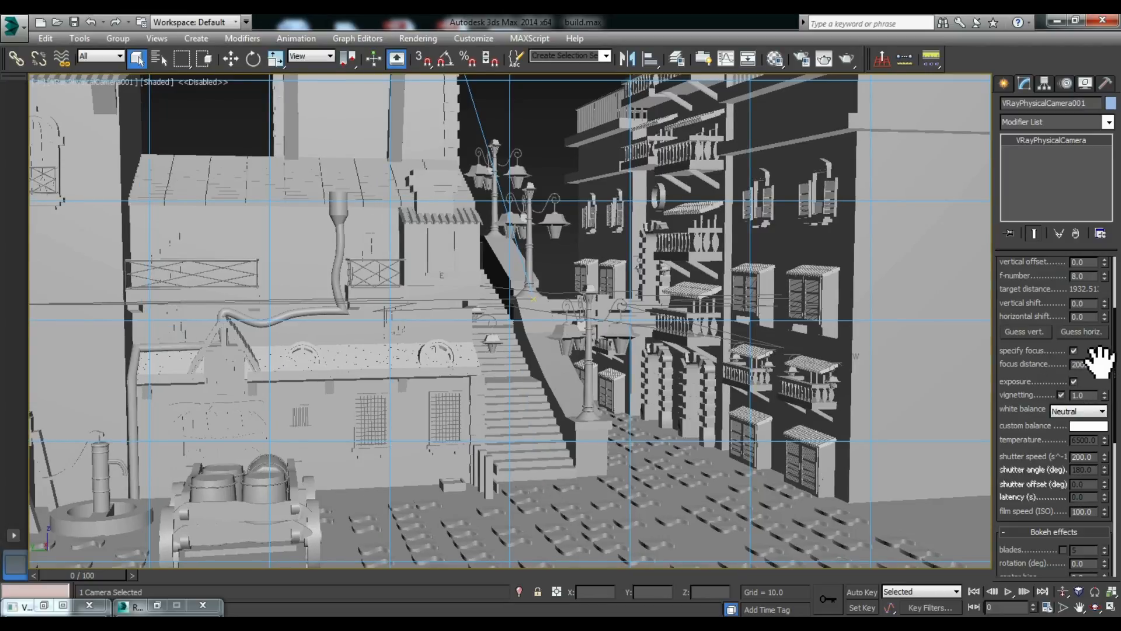
mouse_move(1105, 365)
mouse_down()
mouse_move(1094, 243)
mouse_move(1101, 385)
mouse_up()
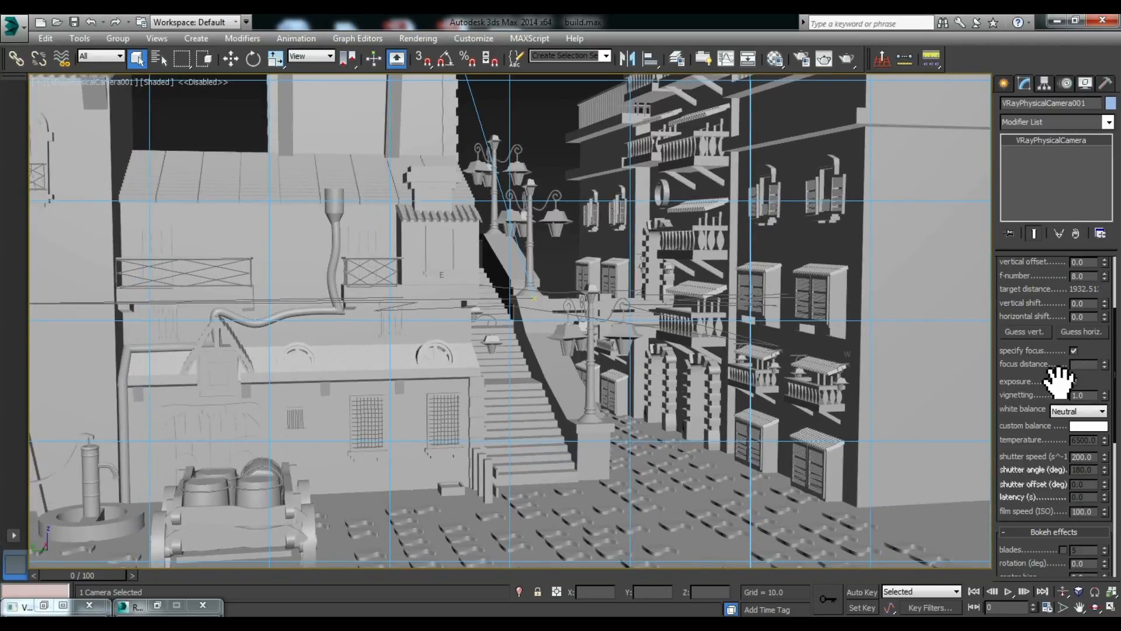
key(Return)
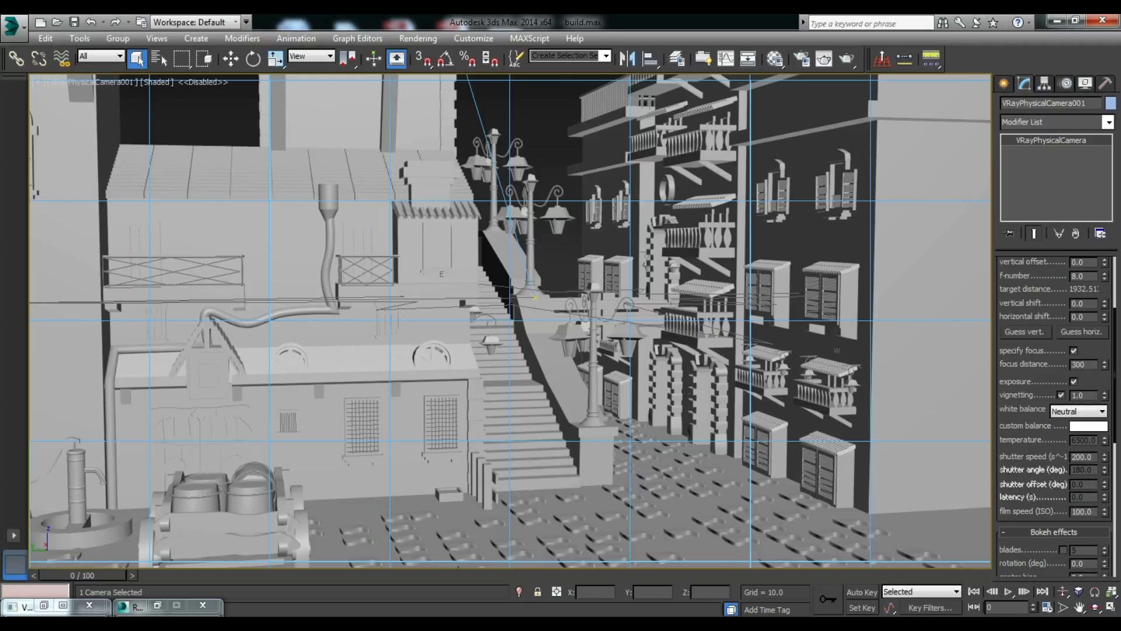
Try focus distances of 300 and 500 for the camera.
text(300)
key(Return)
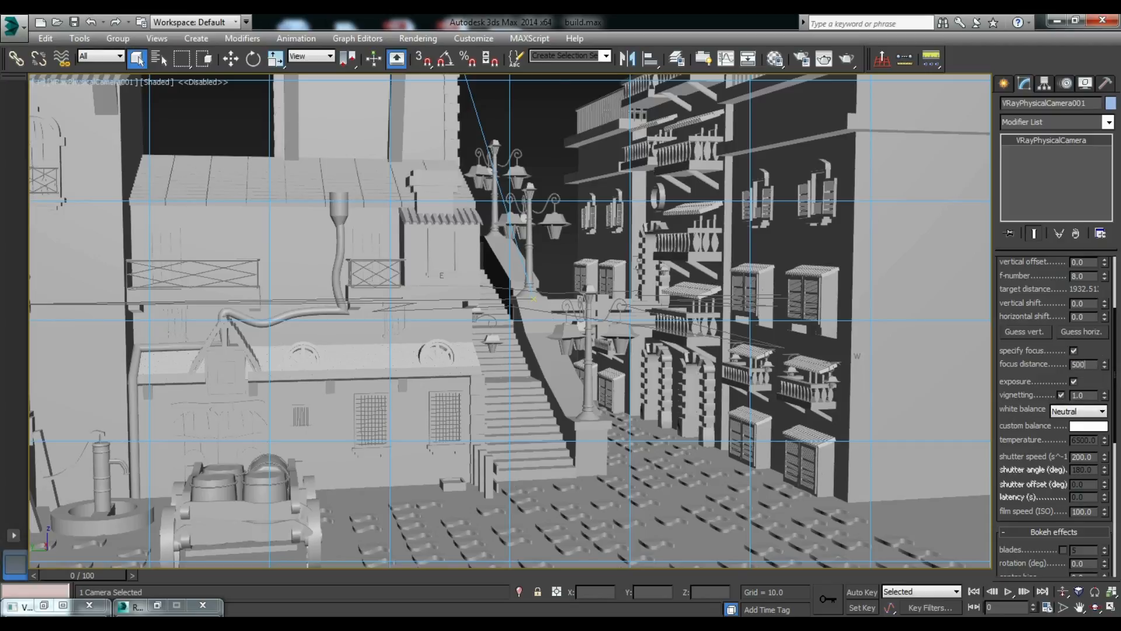
key(Return)
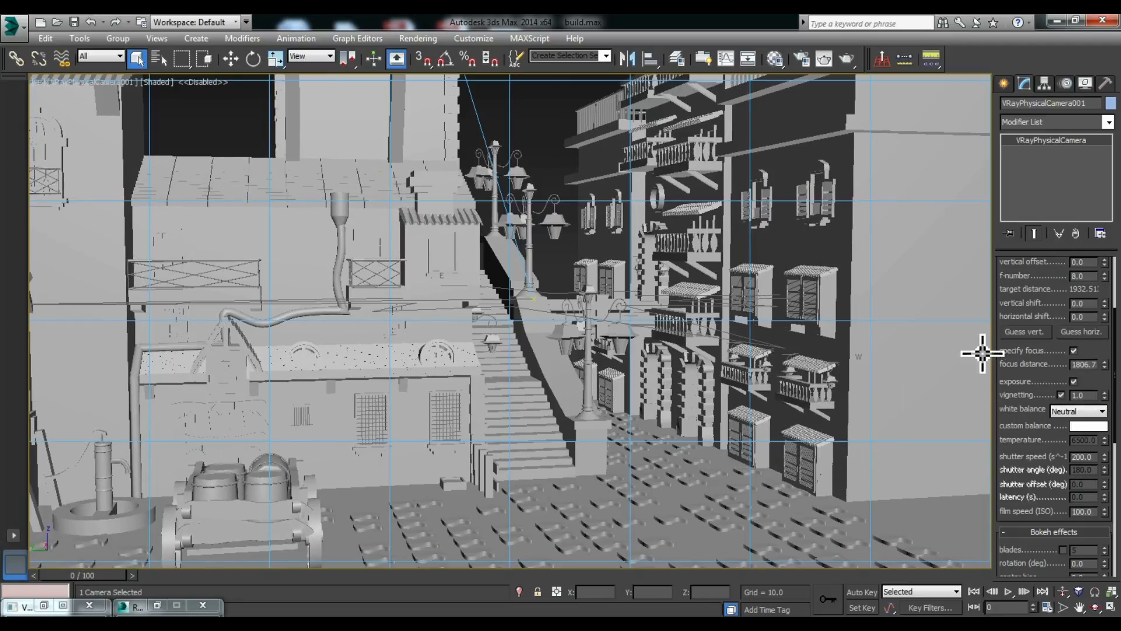
Set the camera's focus distance to 200 and render a region framing the balconies and windows of the building beside the stairs.
double_click(1083, 364)
text(200.0)
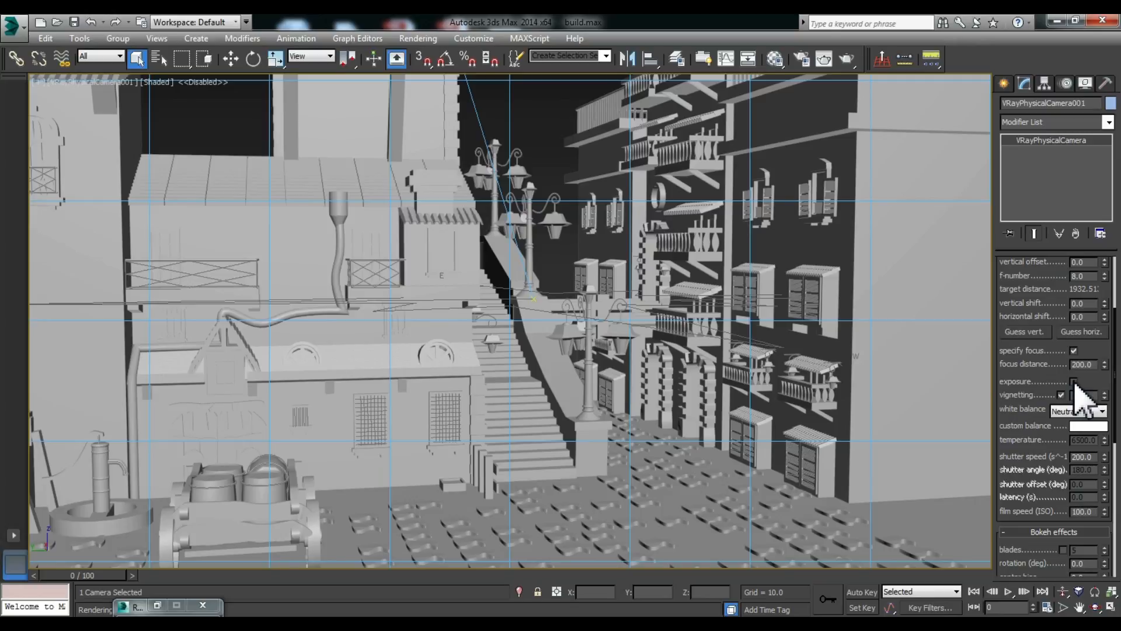
mouse_move(131, 608)
click(358, 529)
click(383, 42)
drag(608, 97, 836, 358)
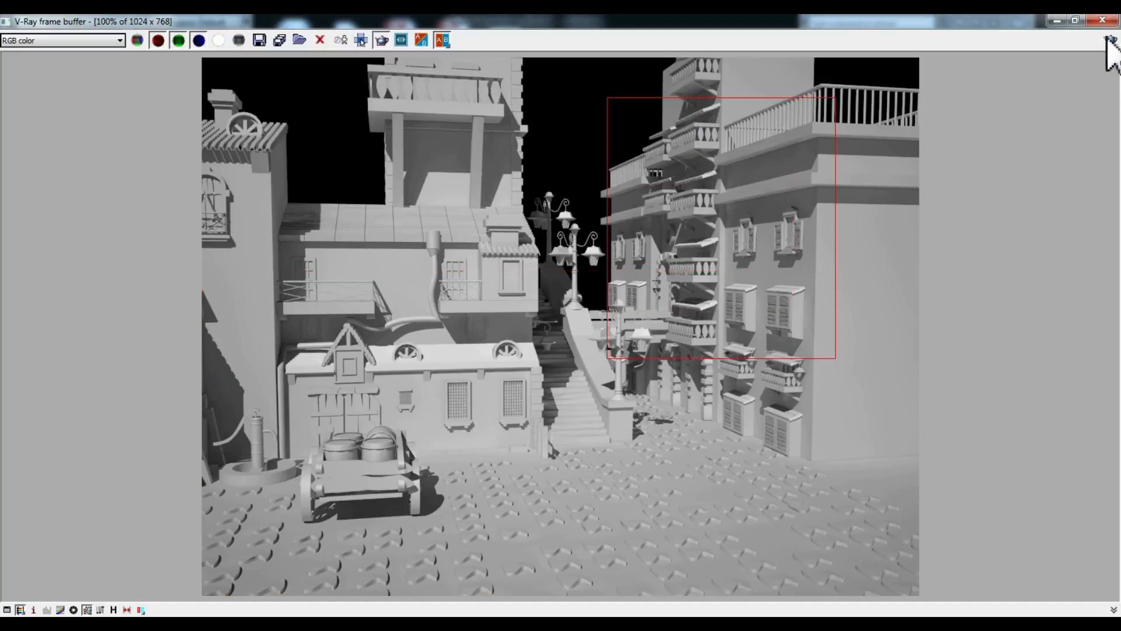
click(1110, 40)
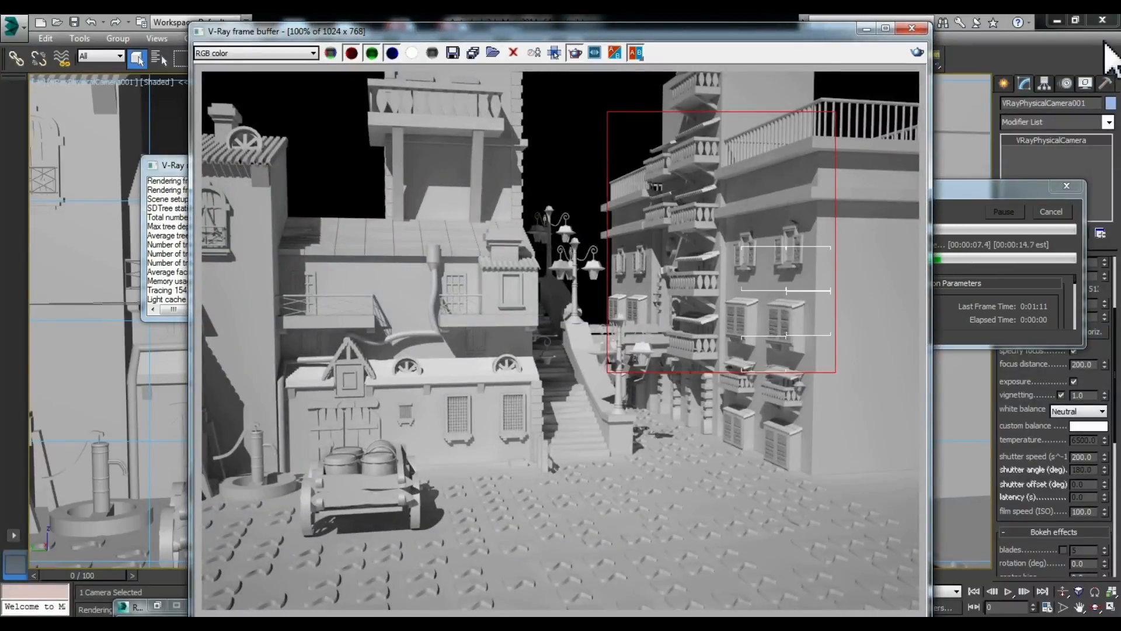
Render the region with the camera's exposure turned off, and render it again with exposure turned back on.
click(1073, 381)
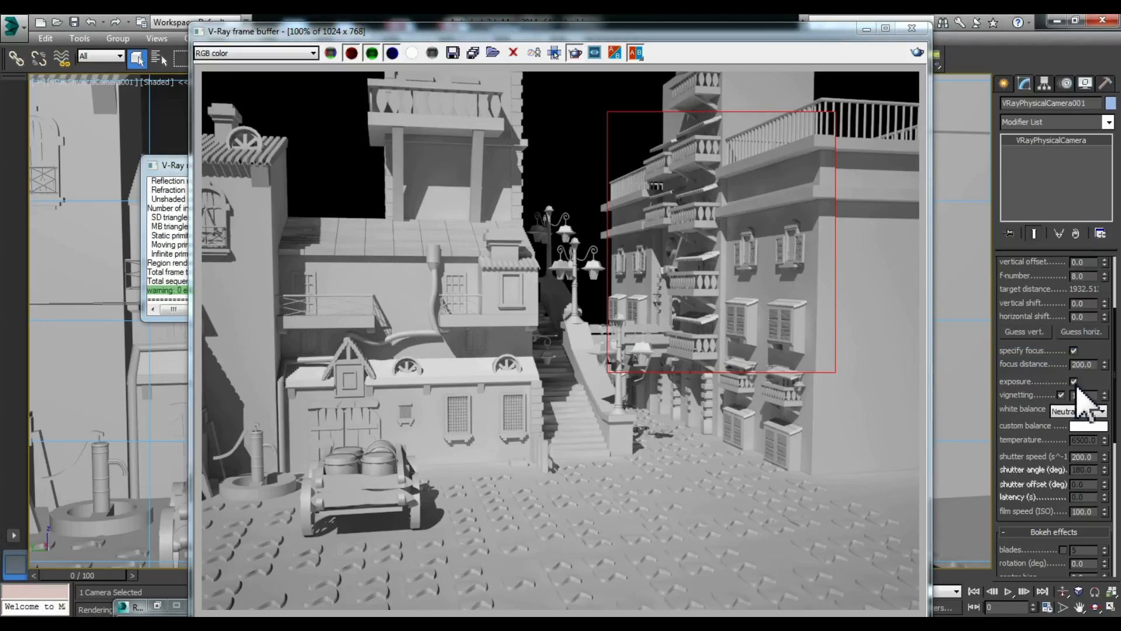
click(919, 52)
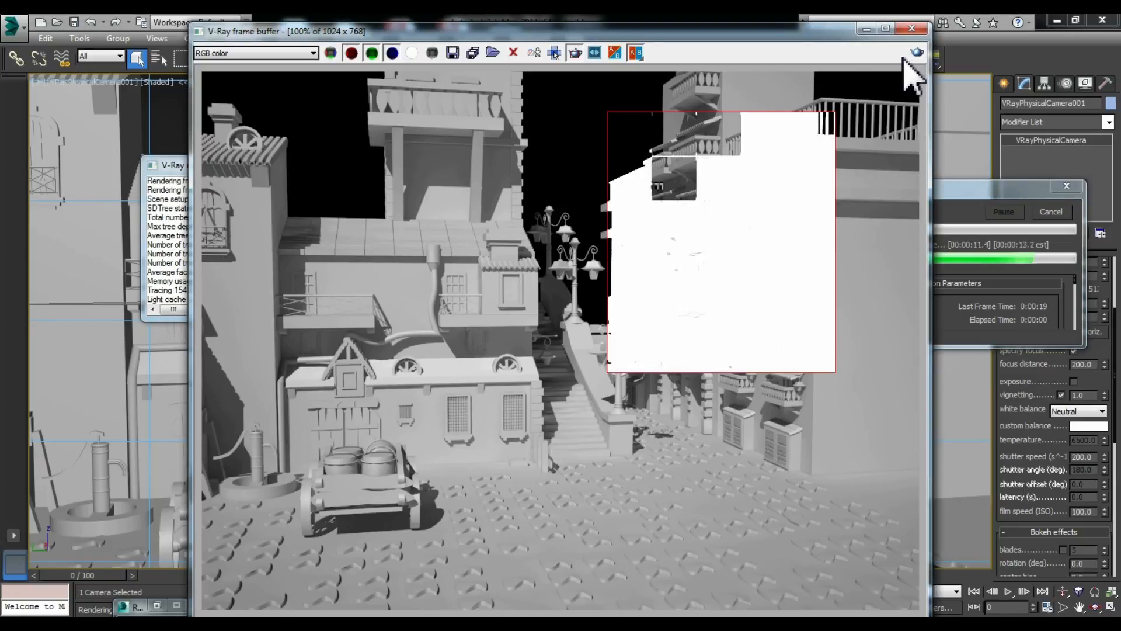
click(1074, 382)
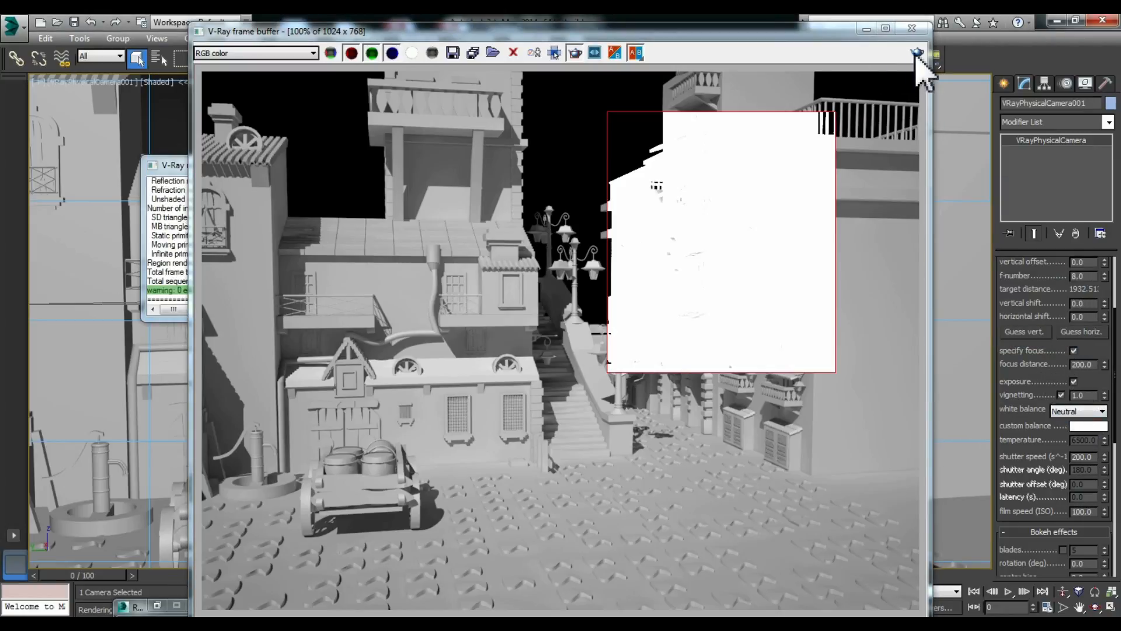
click(917, 52)
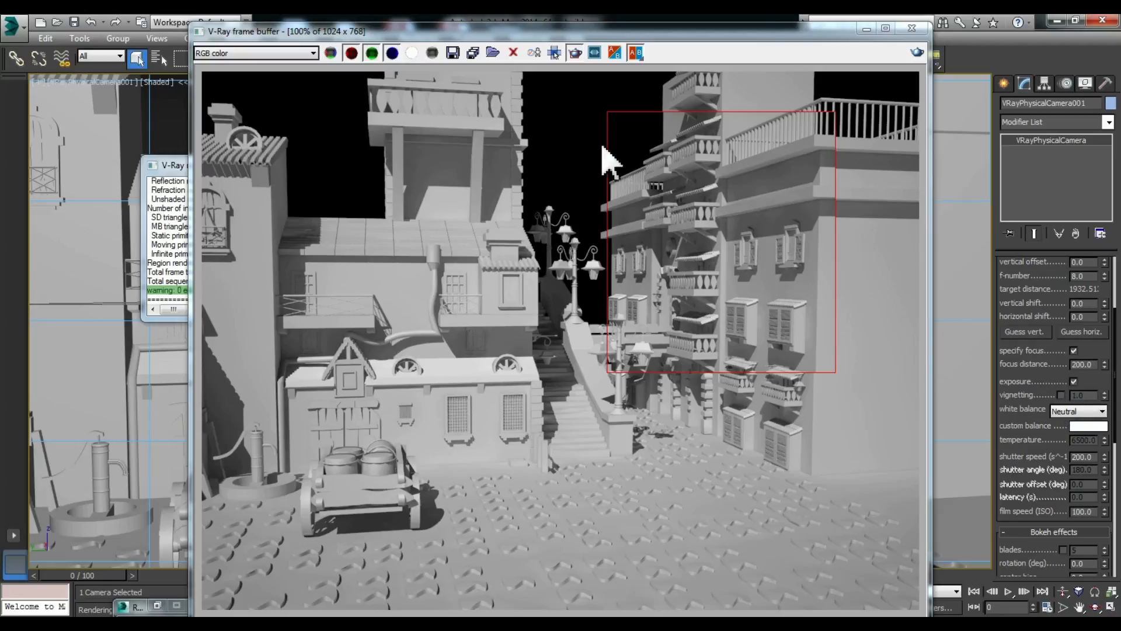
Test the camera's vignetting with region renders: turned off, turned on, at 5.0 and back at 1.0.
click(917, 53)
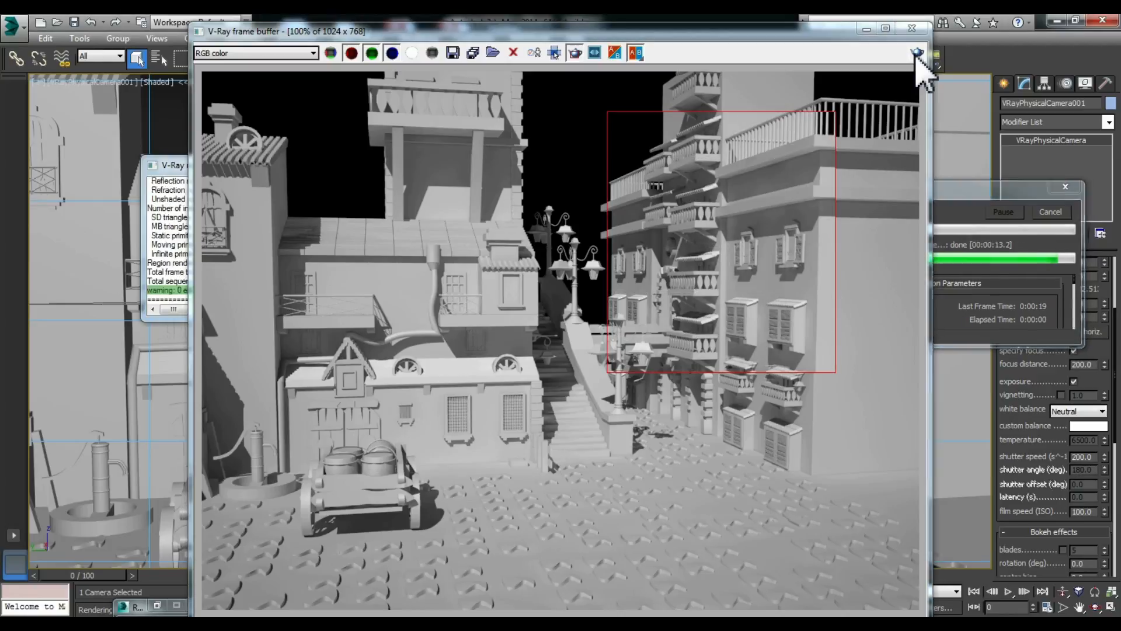
click(1062, 395)
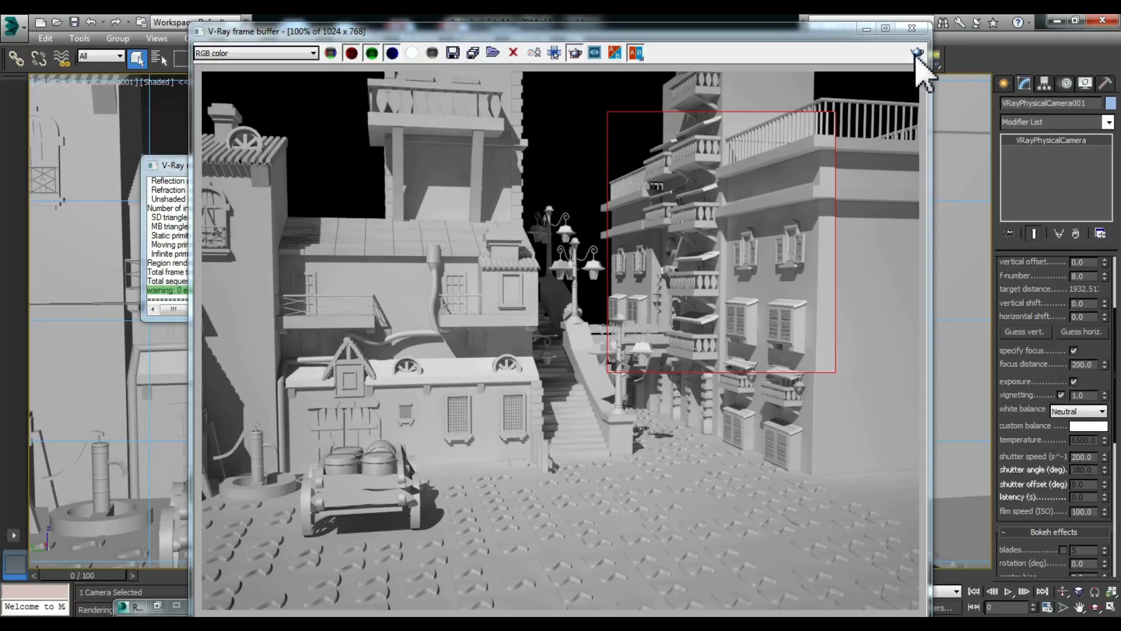
click(917, 53)
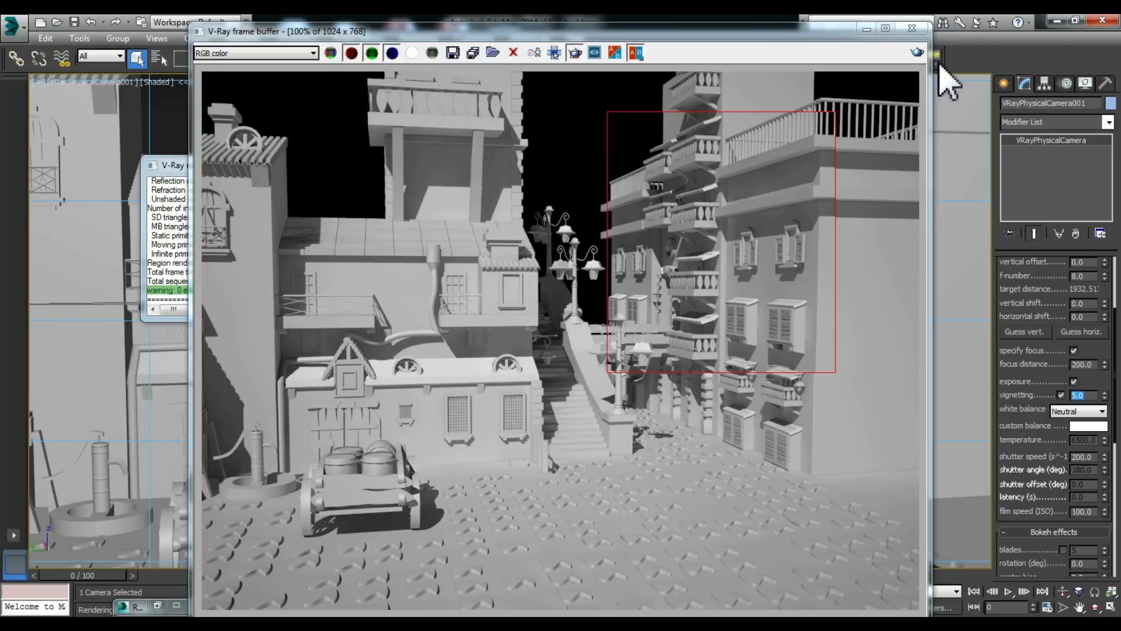
click(937, 56)
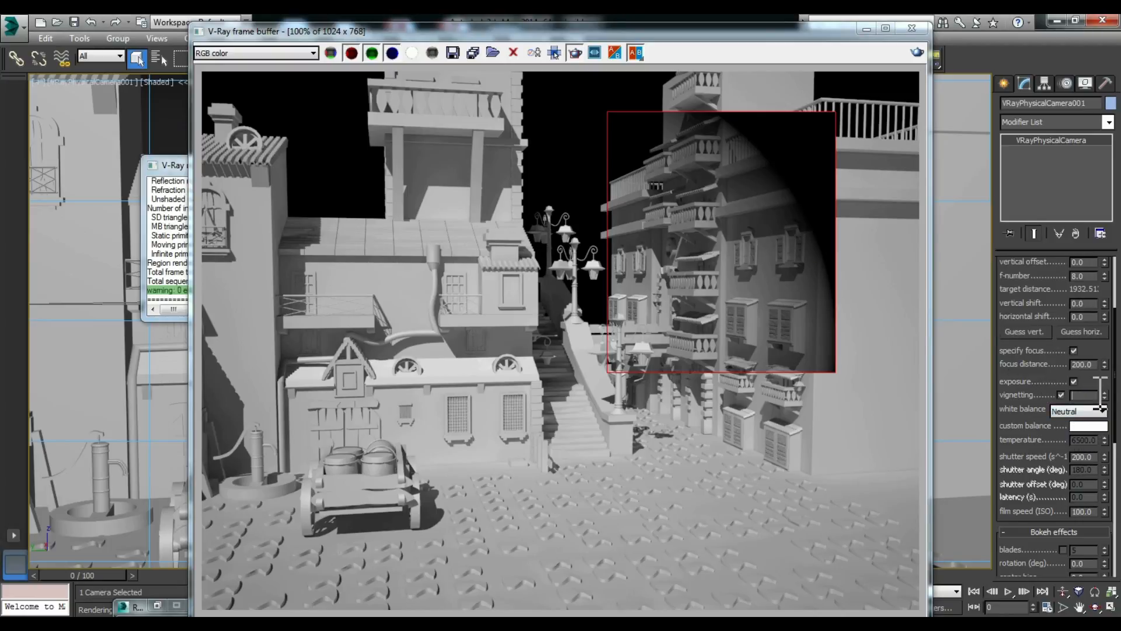
click(917, 53)
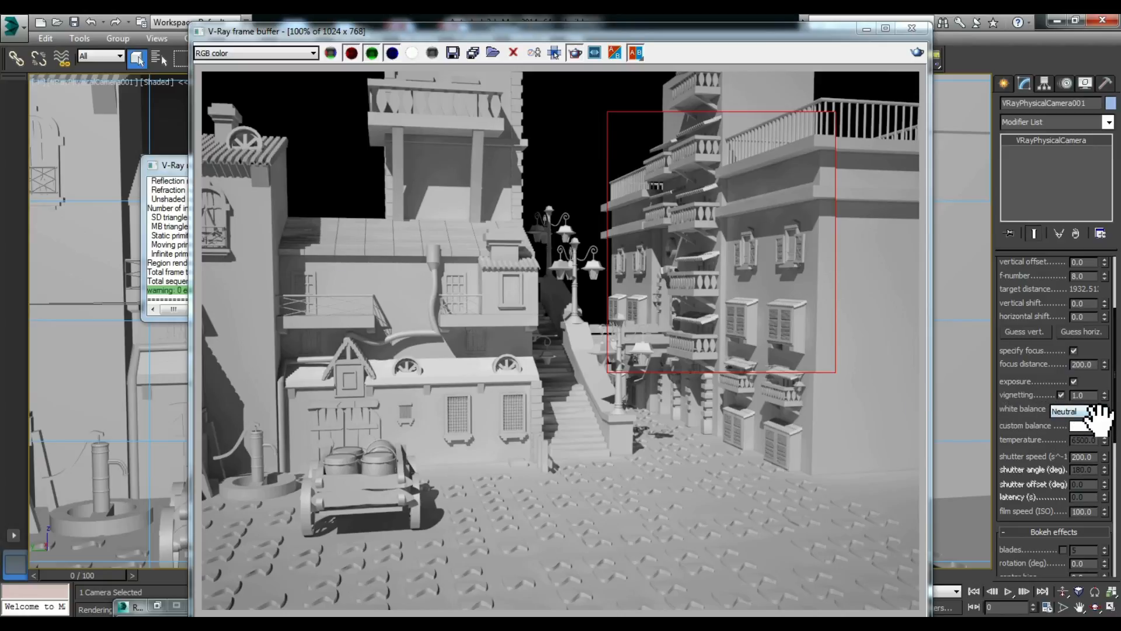
Set the white balance to Custom with pure white as the balance colour and render the region.
click(1103, 411)
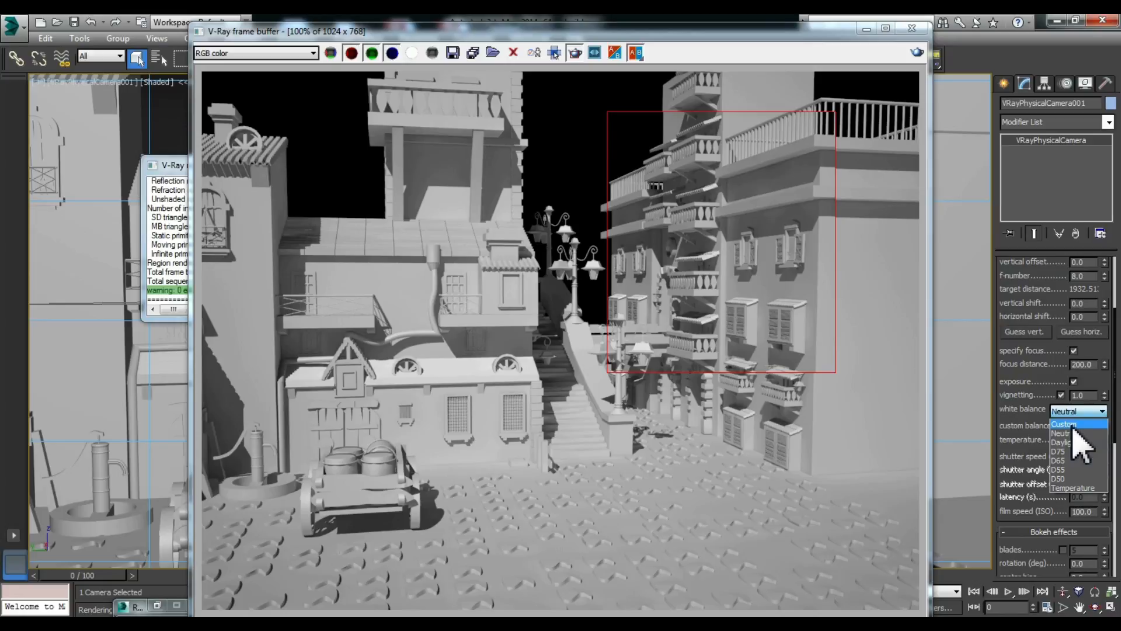
click(1075, 425)
click(1088, 426)
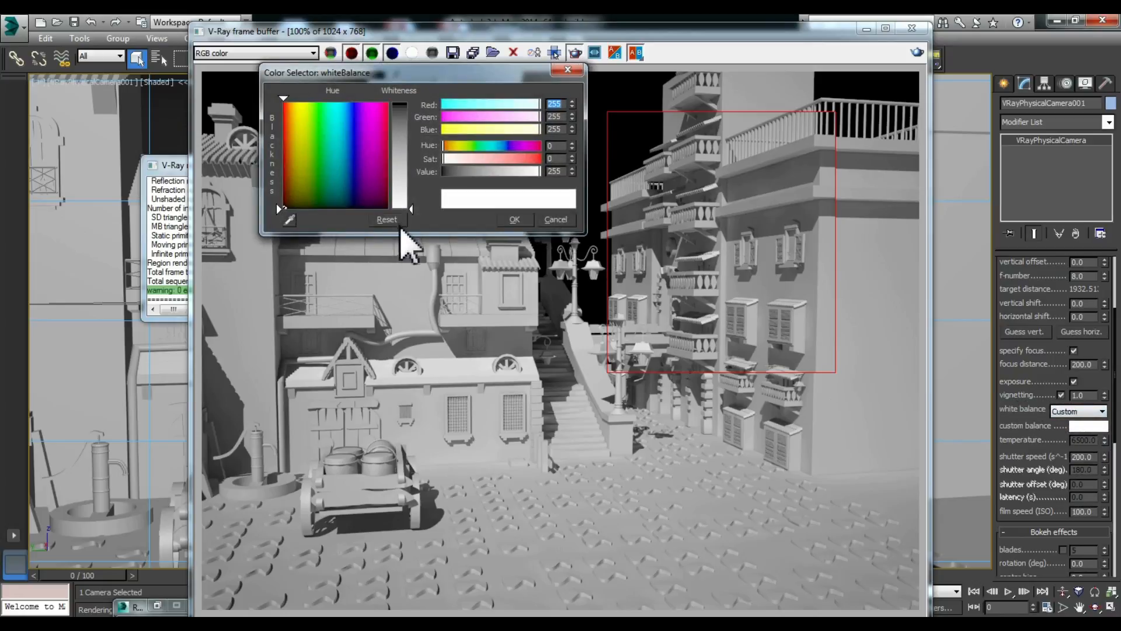
drag(411, 186, 411, 209)
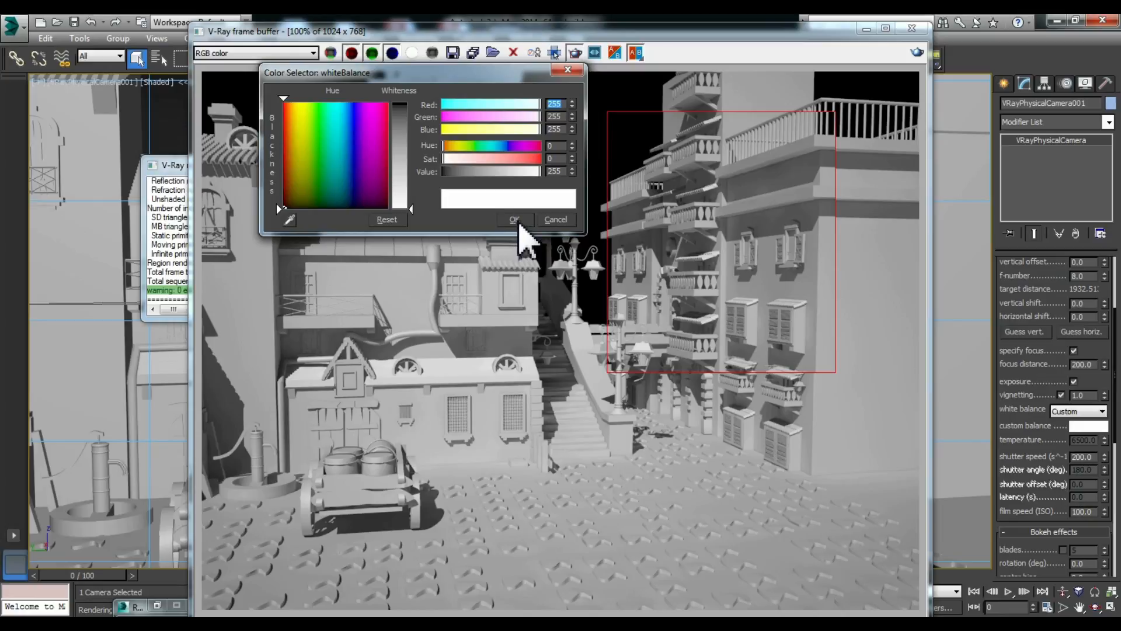
click(517, 222)
click(918, 52)
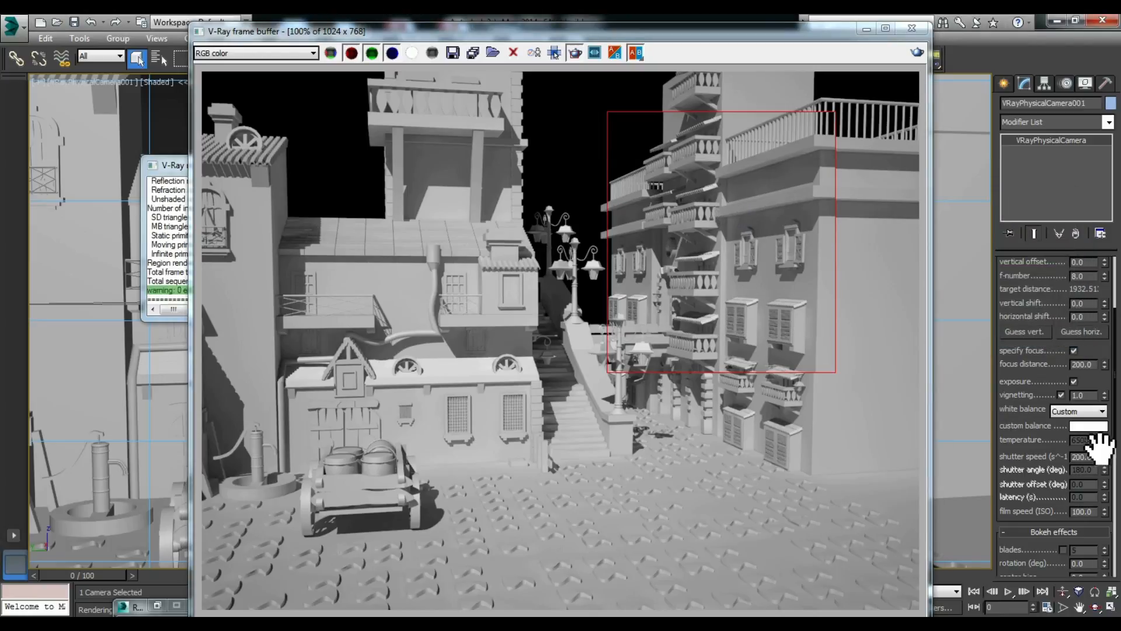
Try the Daylight and D75 white balance presets, rendering the region with each.
click(1101, 411)
click(1072, 432)
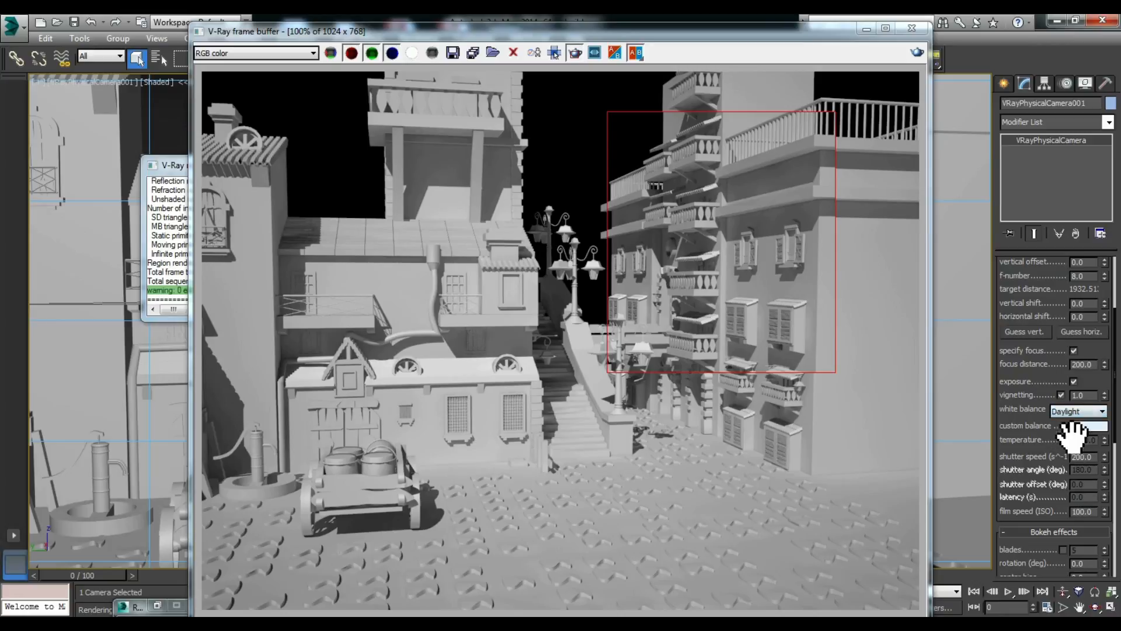
click(918, 53)
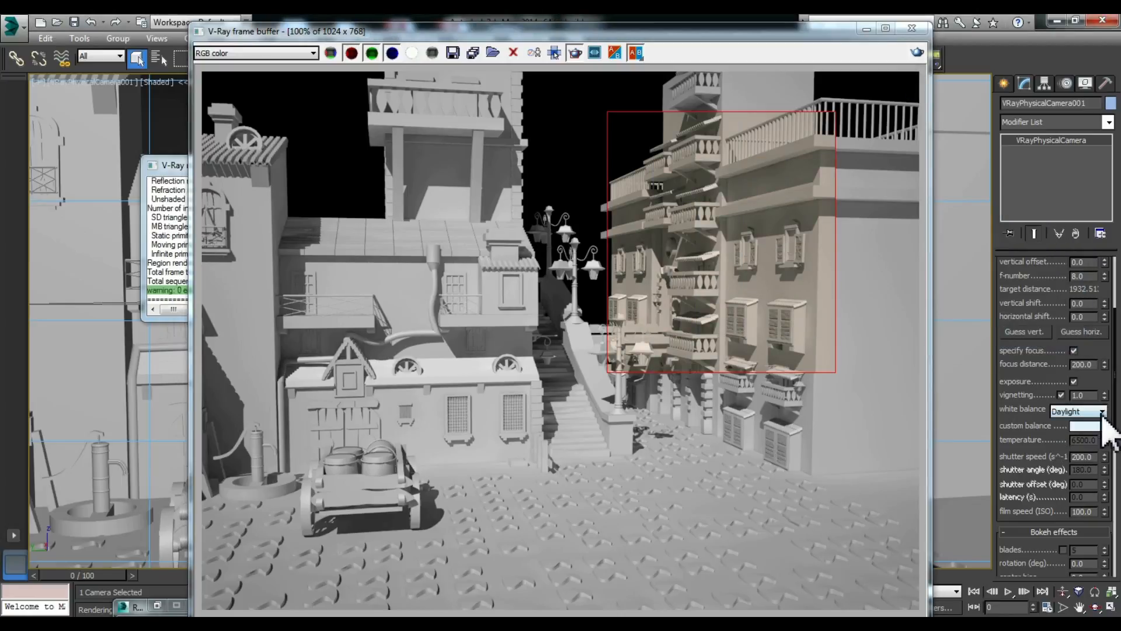
click(1093, 411)
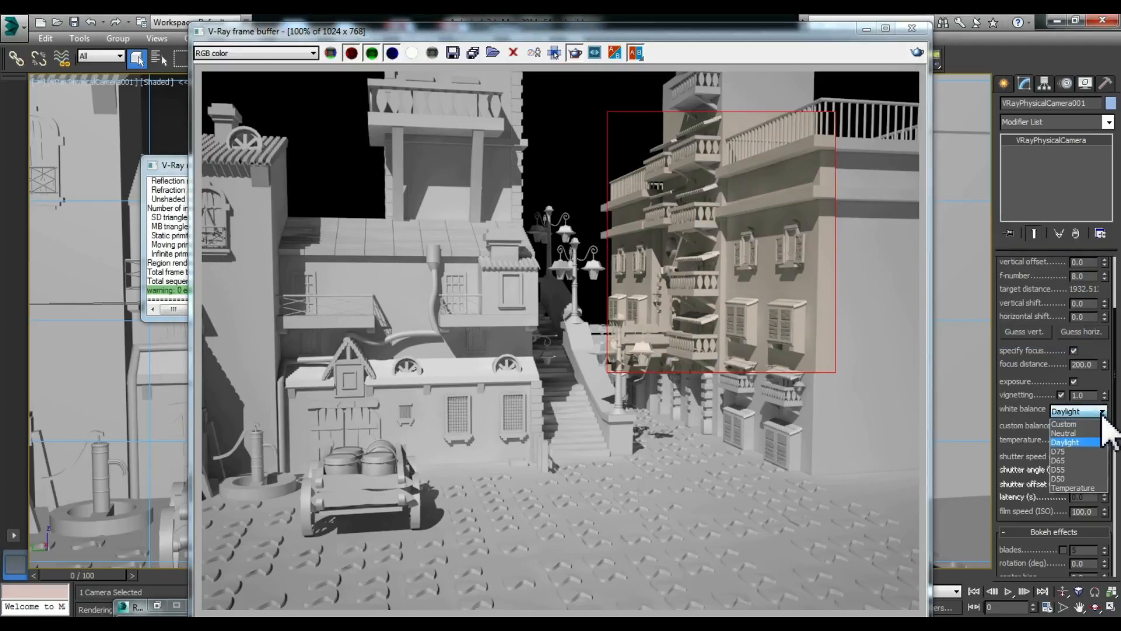
click(1065, 451)
click(917, 52)
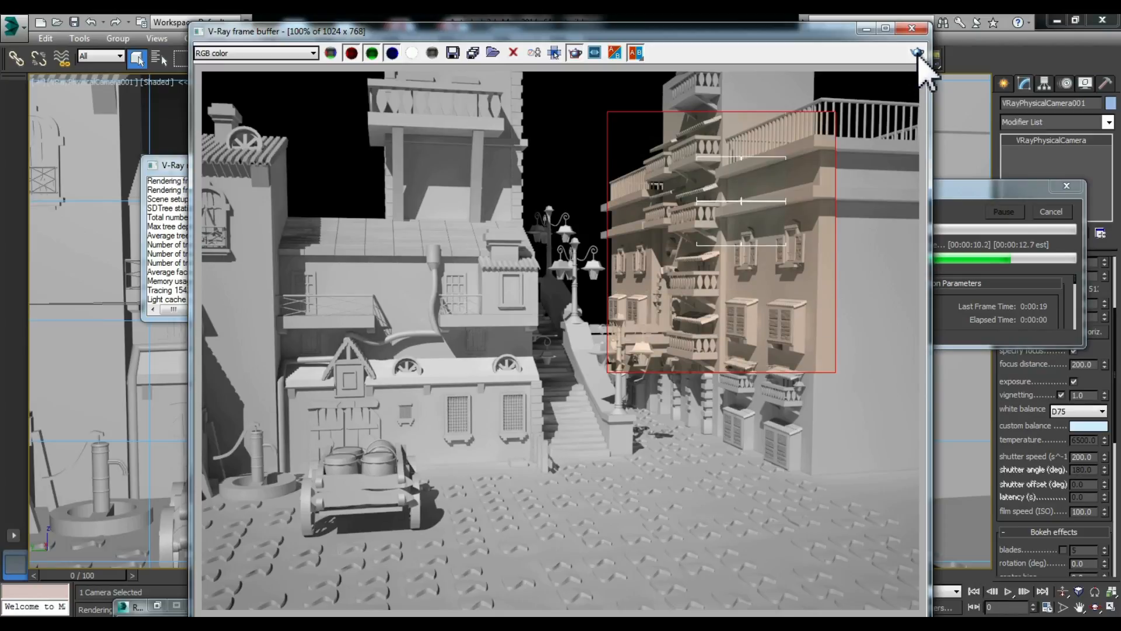
Set the white balance to D65 and render a smaller region covering only the building's upper balconies.
click(1103, 411)
click(1092, 429)
drag(608, 144, 824, 253)
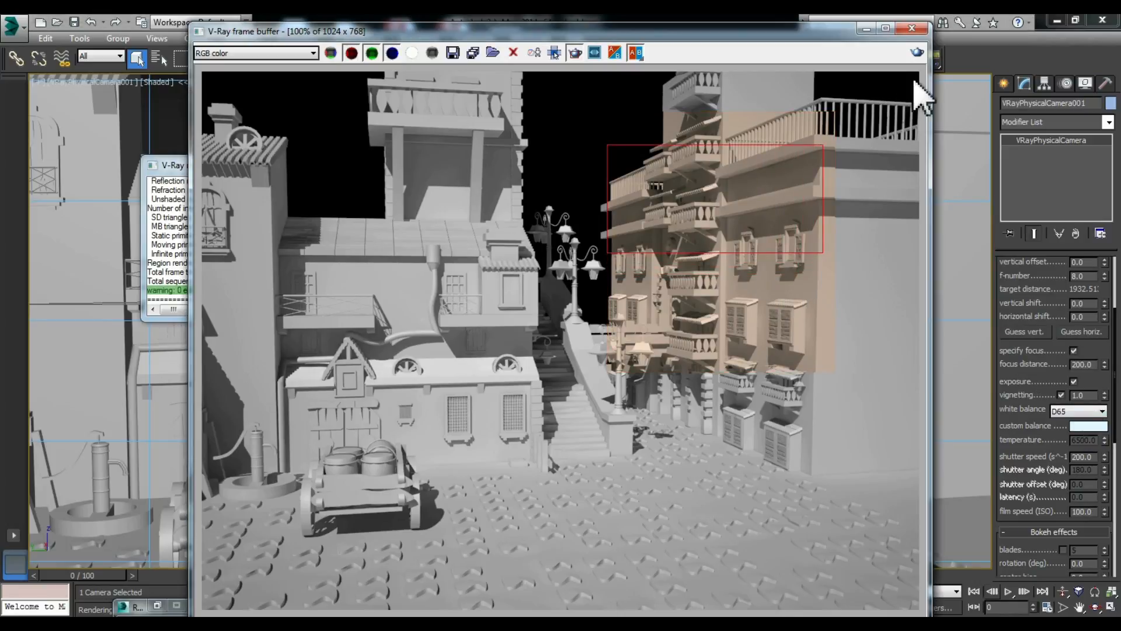
click(917, 52)
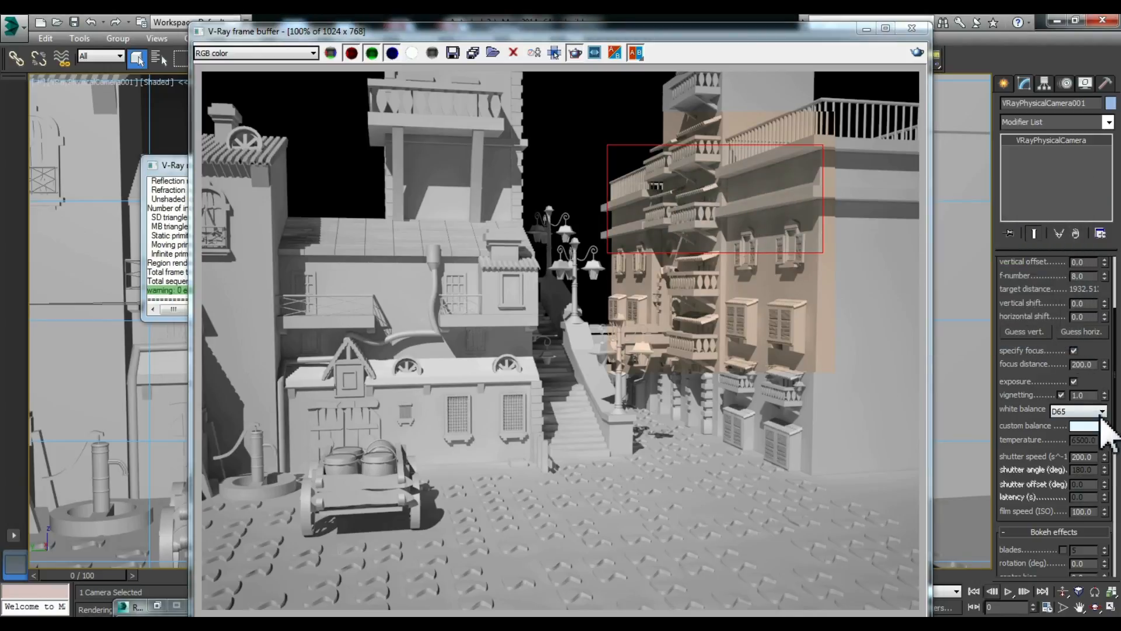
Try the D50 and Neutral white balance presets, rendering the region with each.
click(1103, 413)
click(1072, 491)
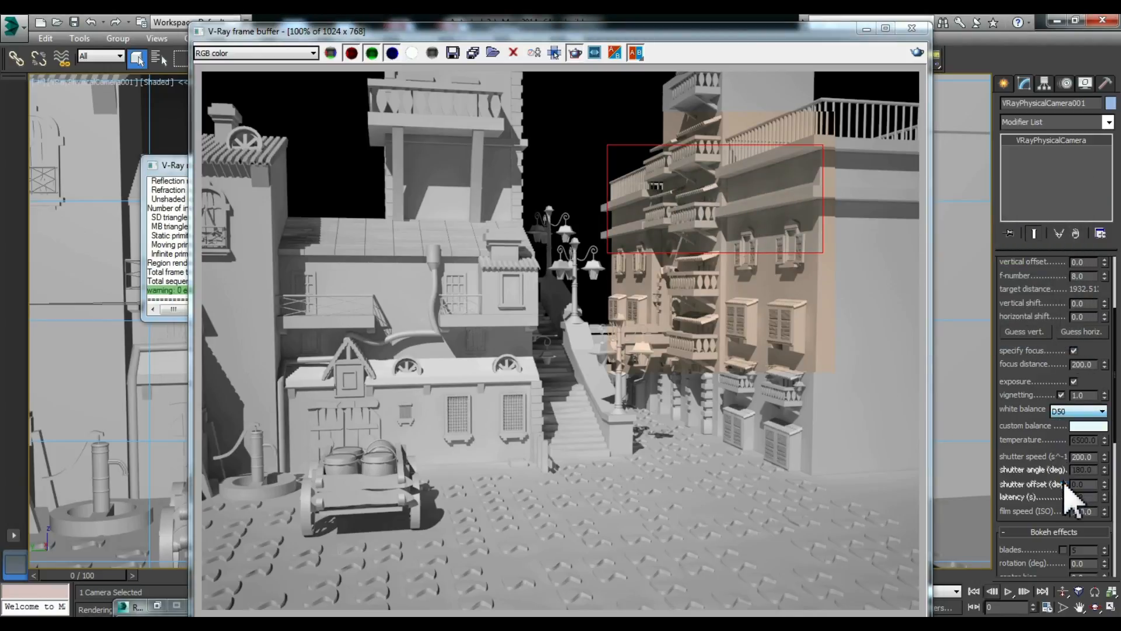
click(916, 53)
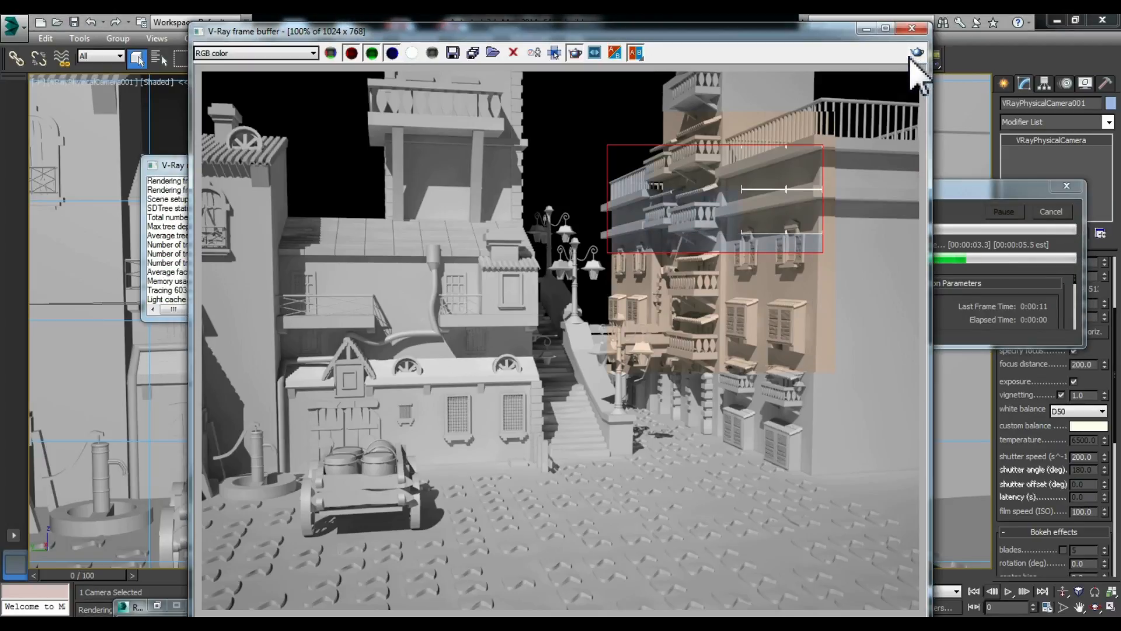
click(1102, 413)
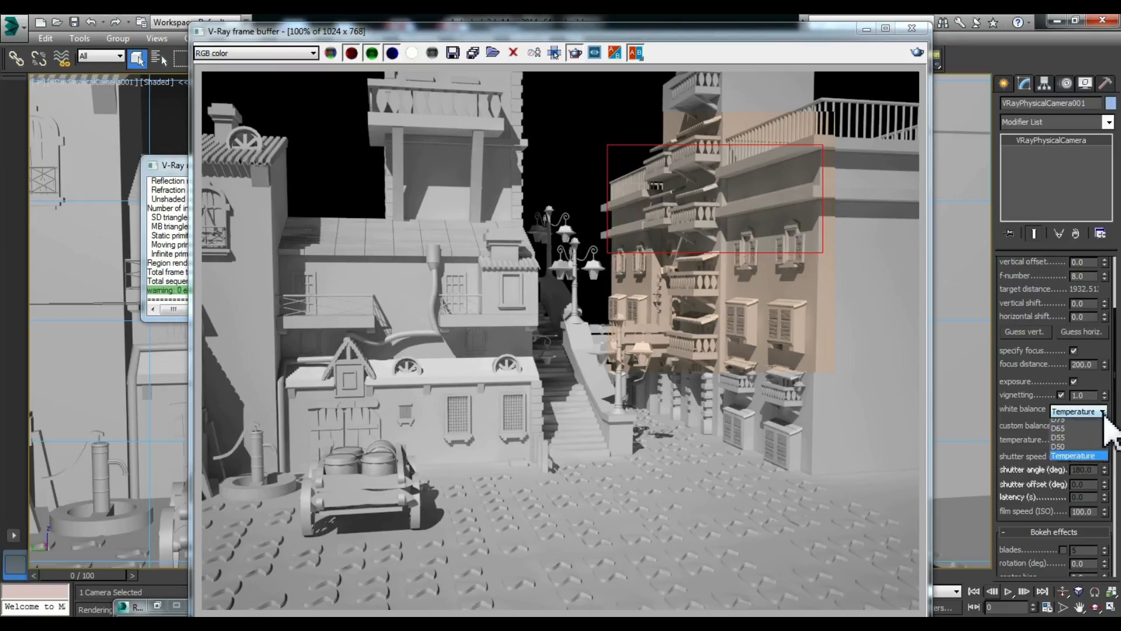
click(1073, 435)
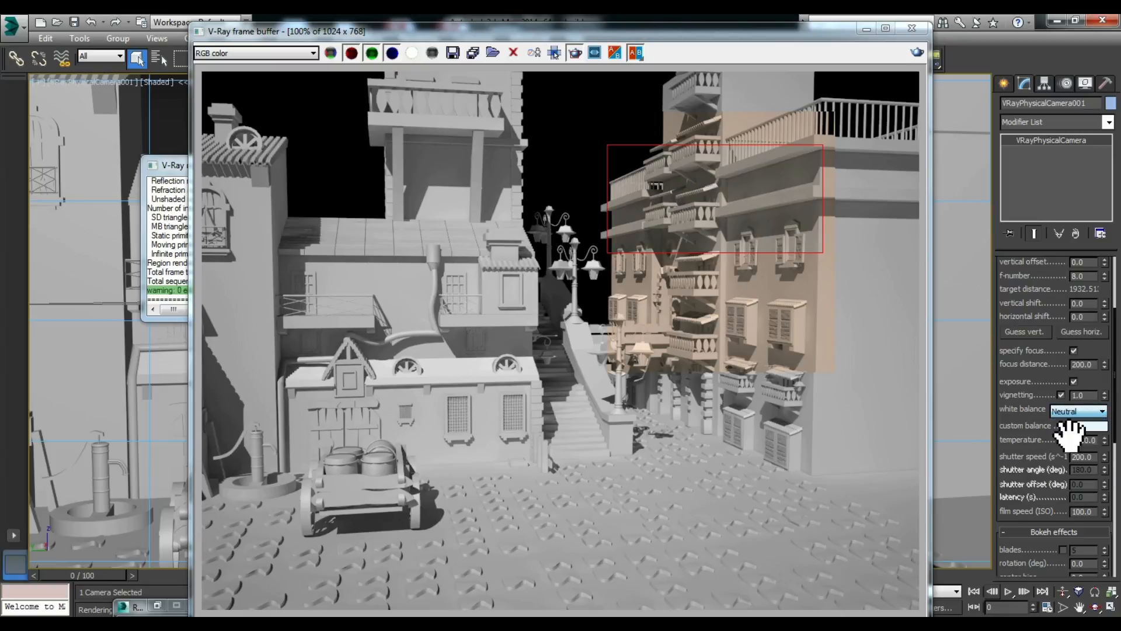
click(917, 53)
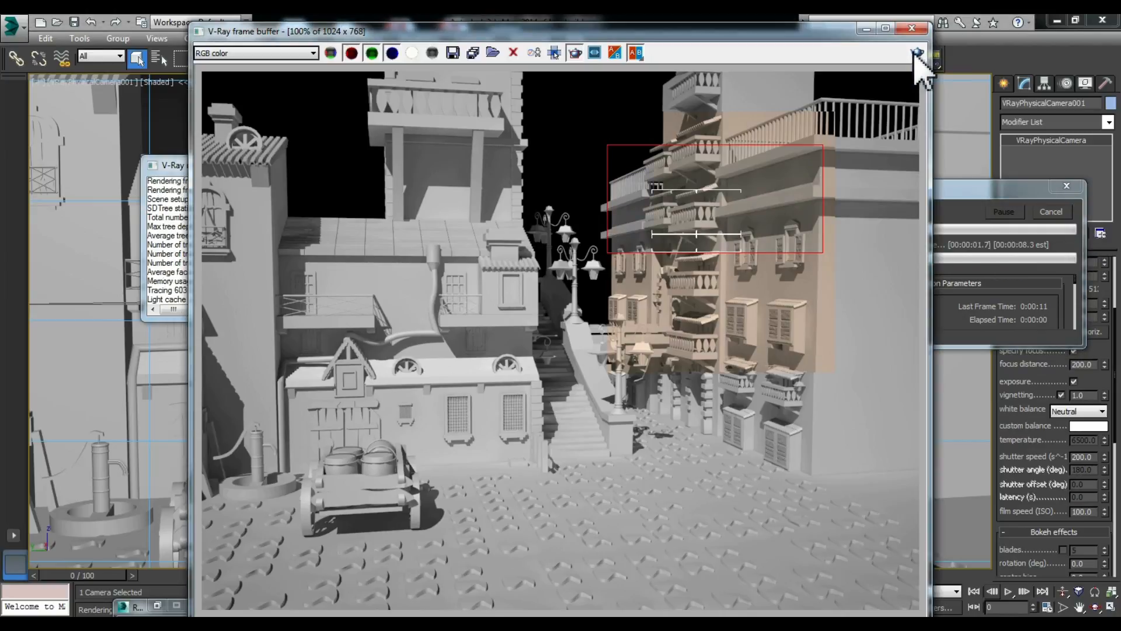
Set the white balance to Custom with a soft violet-blue balance colour and render the region.
click(1102, 411)
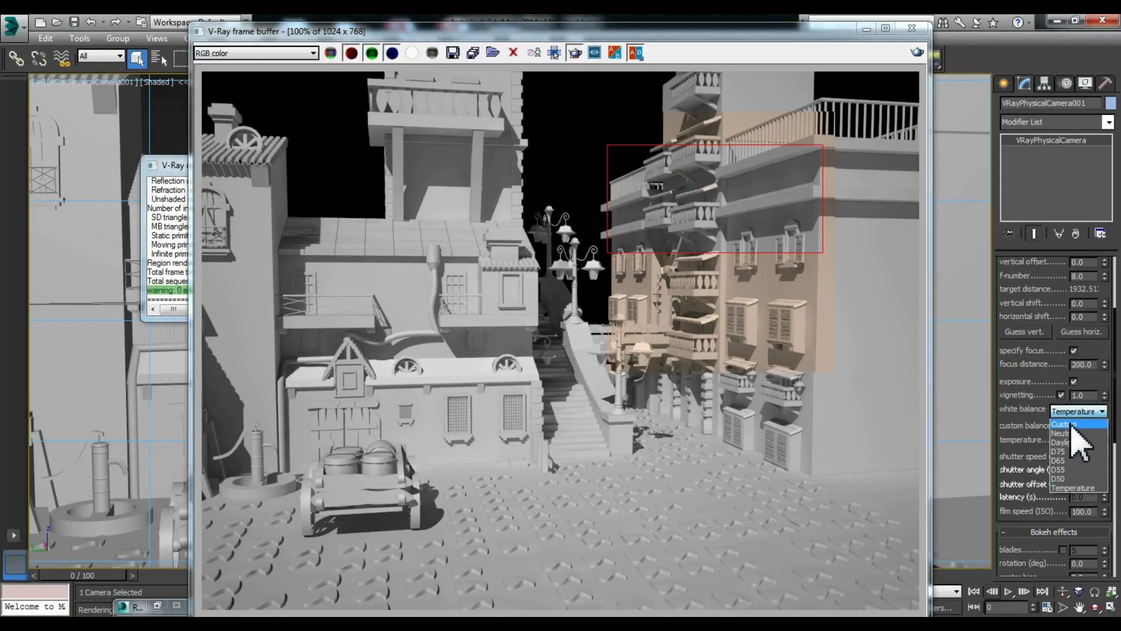
click(1067, 424)
click(1087, 425)
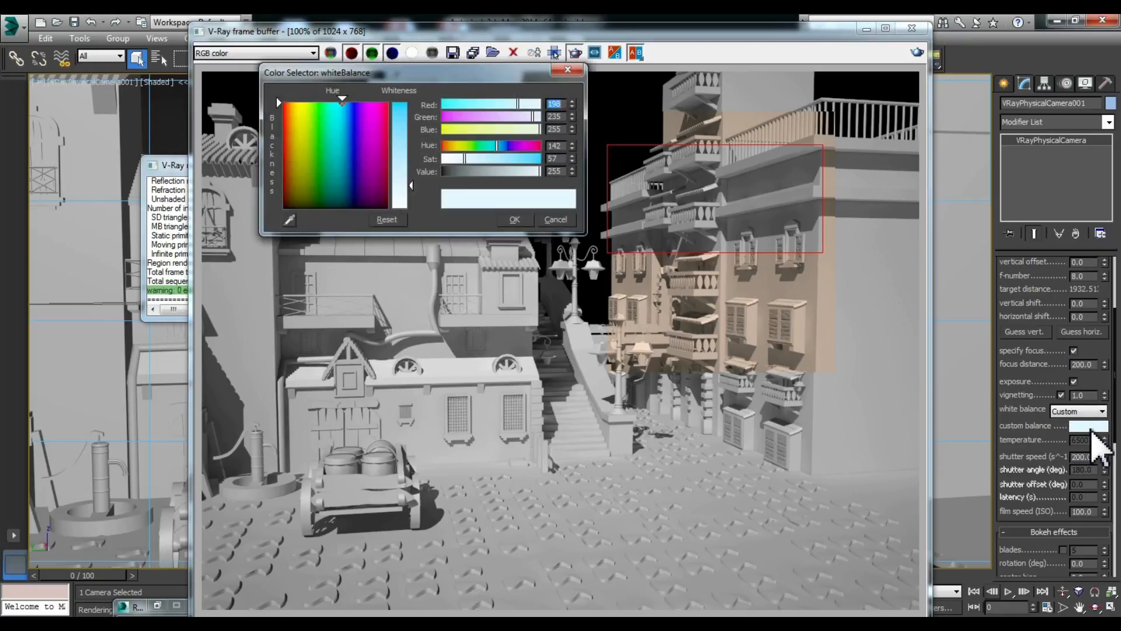
click(333, 144)
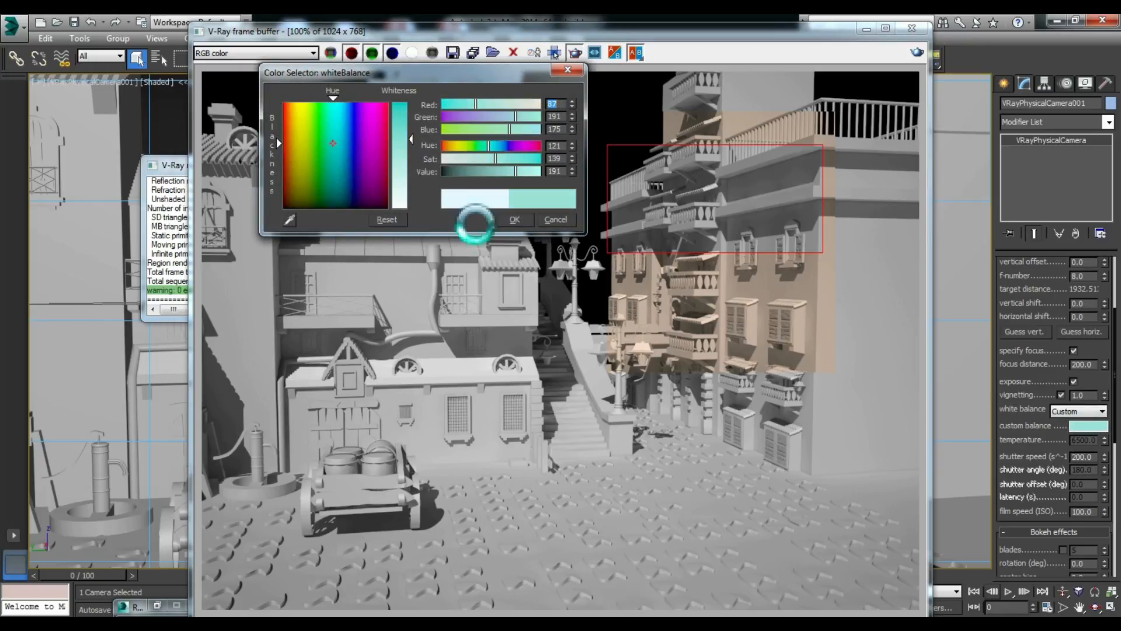
click(342, 165)
click(515, 219)
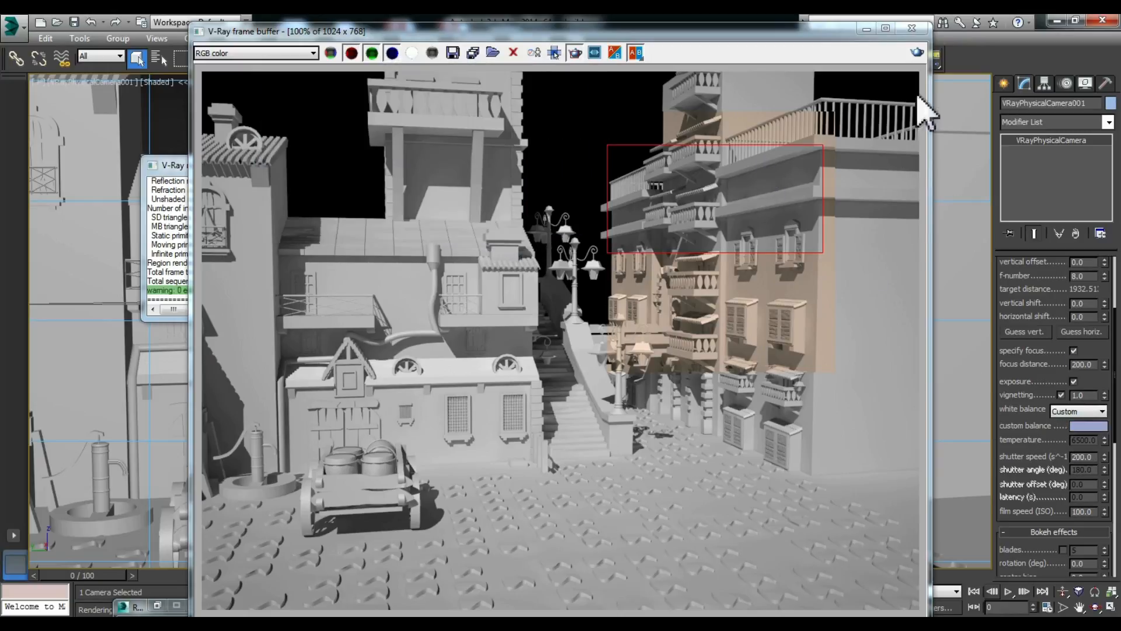
click(917, 53)
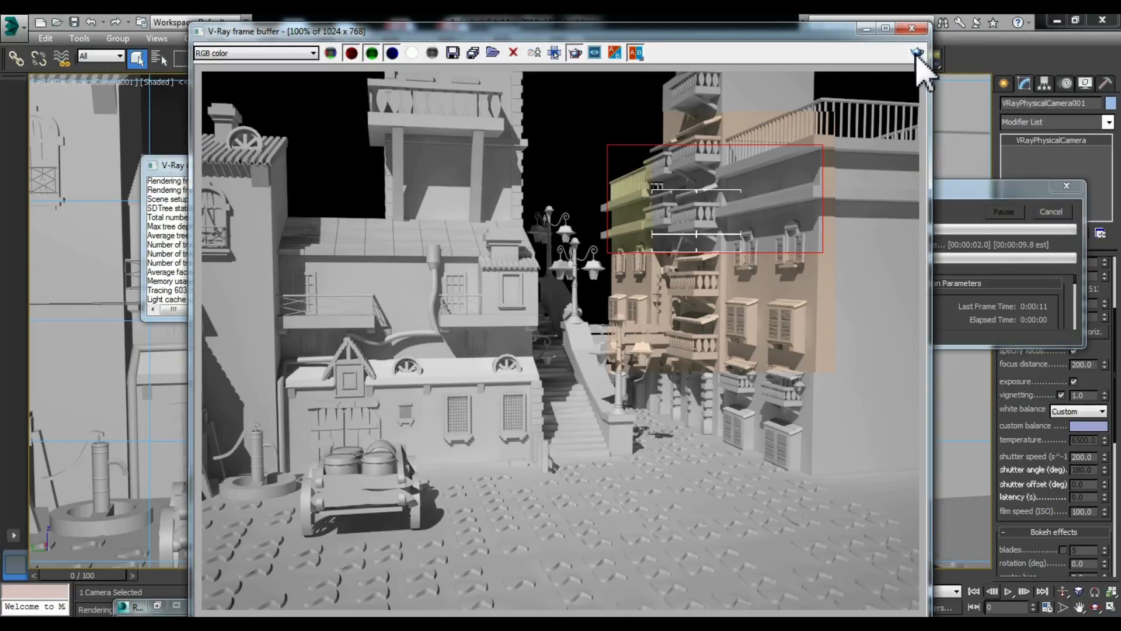
Set the white balance to Temperature and render the region at temperatures of 6500 and 5000.
click(1101, 411)
click(1074, 488)
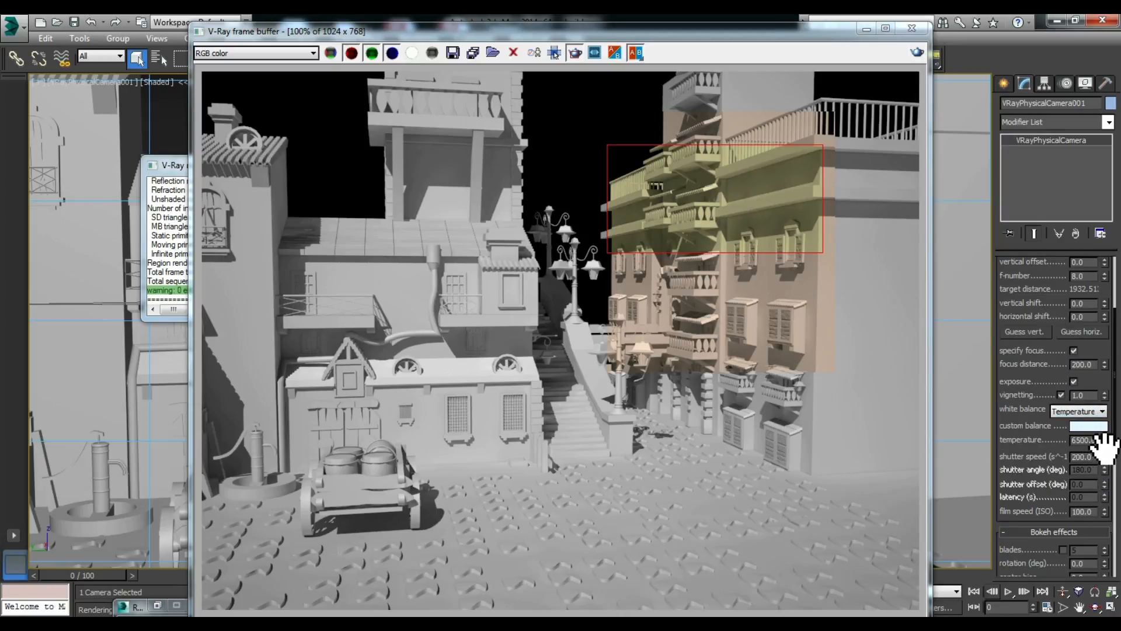
click(918, 53)
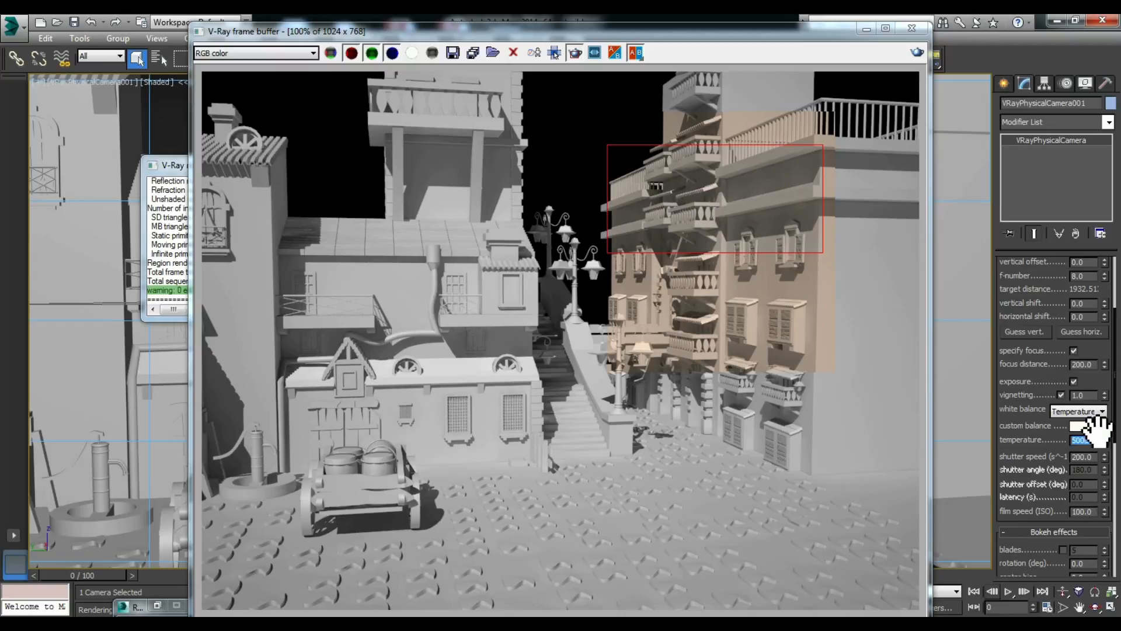
click(918, 53)
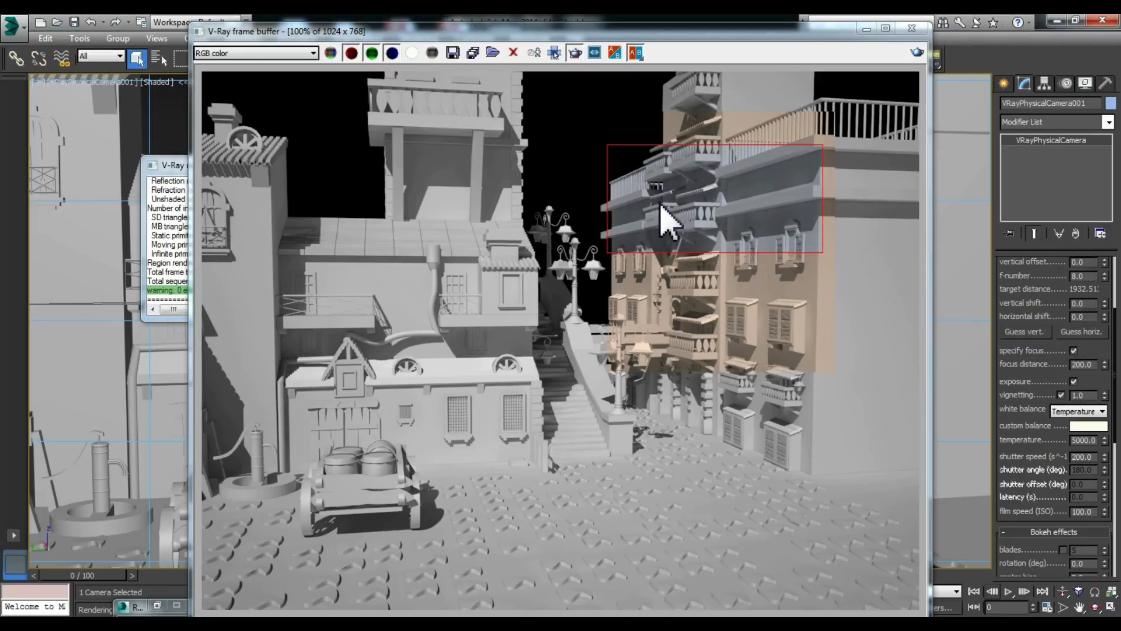
Set the camera's white balance to Neutral and render a larger region covering the balcony building and the street stairs.
click(1102, 412)
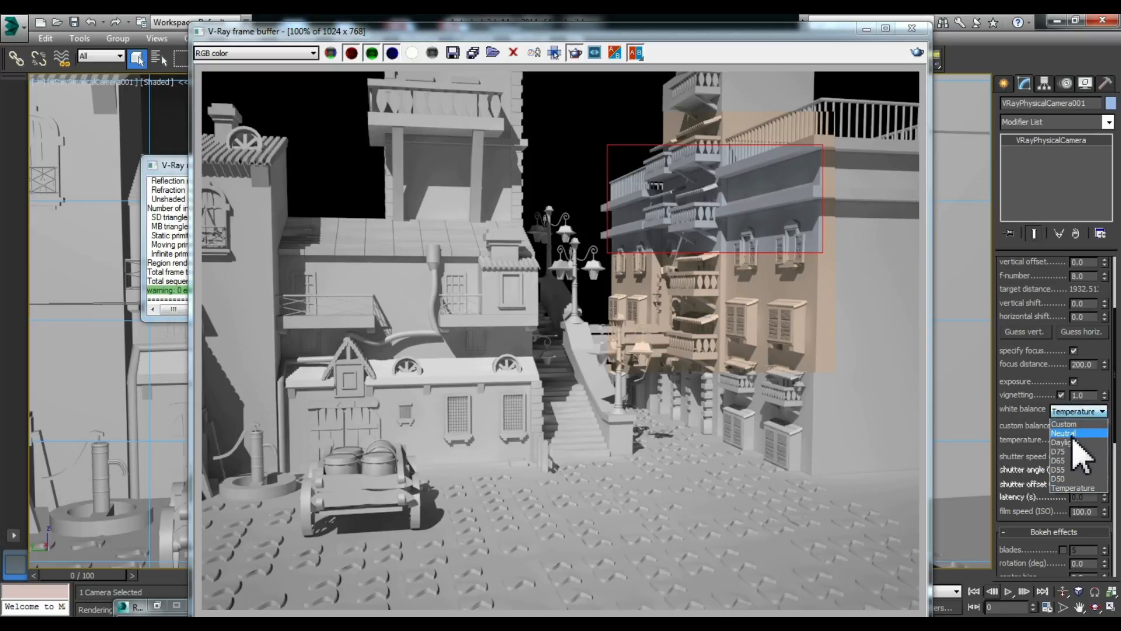
click(1082, 450)
click(918, 52)
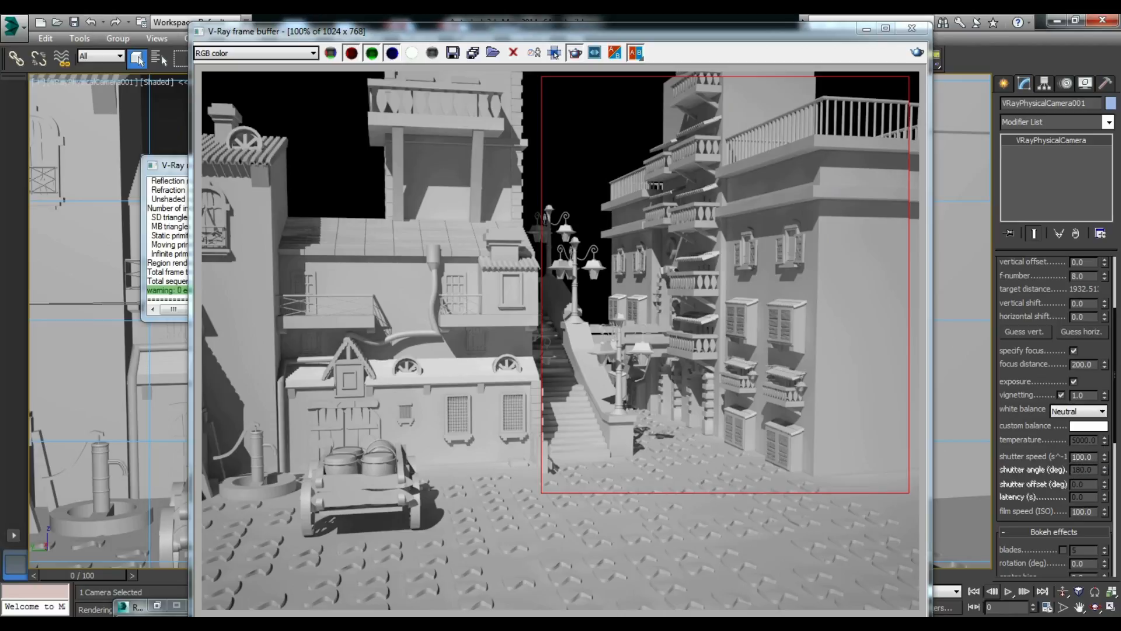
Render a smaller region over the building's middle floors at shutter speeds 100 and 300, and return the shutter speed to 200.
drag(600, 206, 865, 343)
click(917, 52)
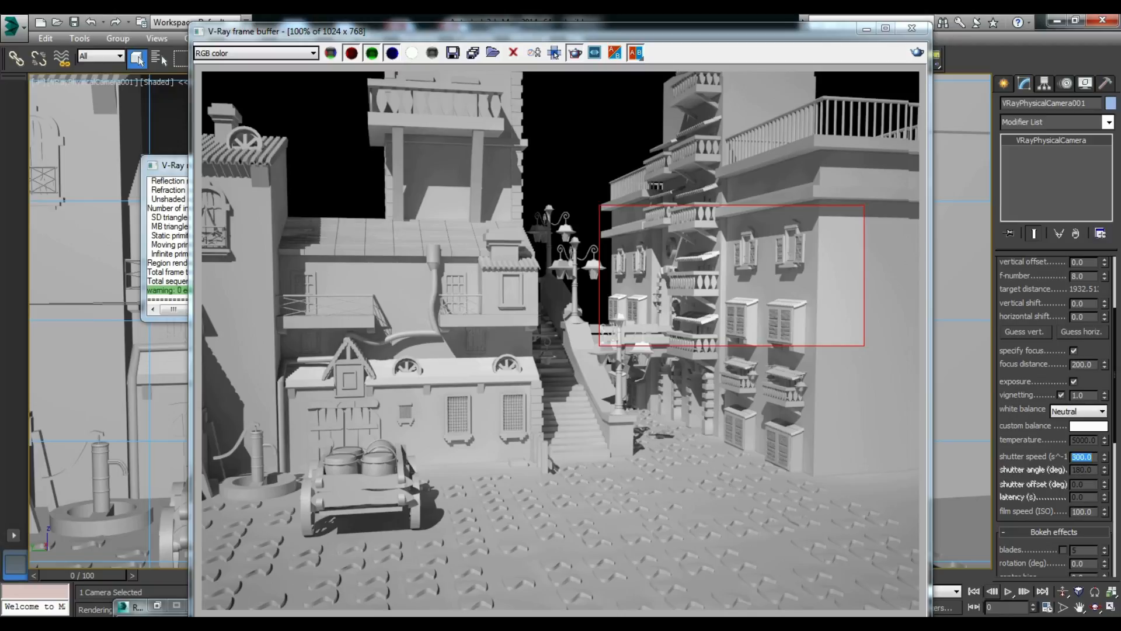
click(917, 52)
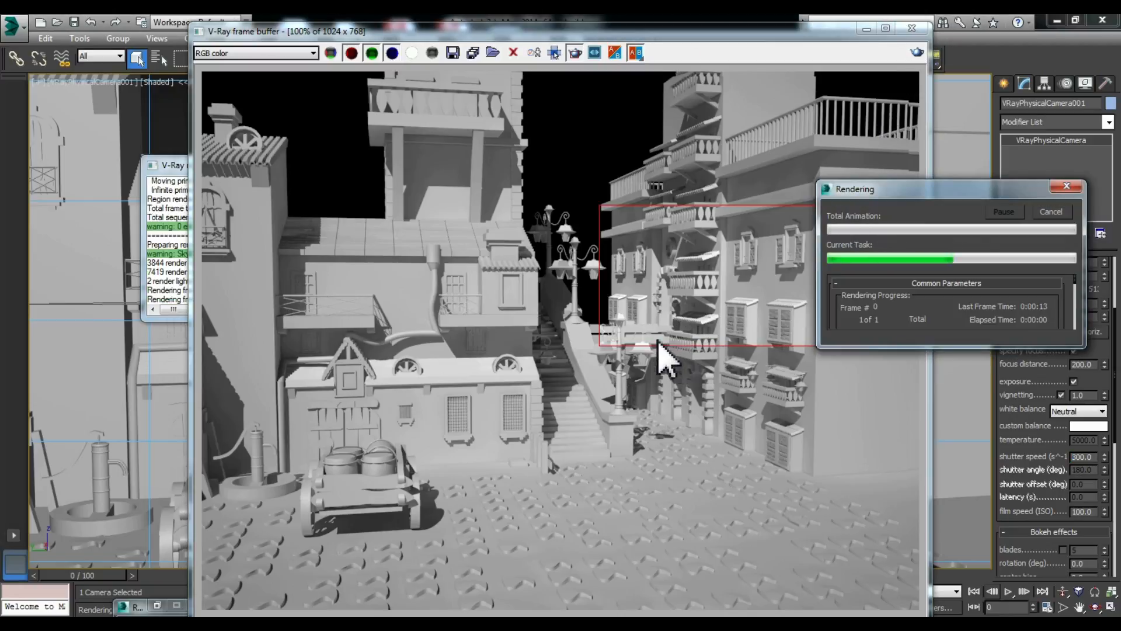
drag(960, 190, 386, 124)
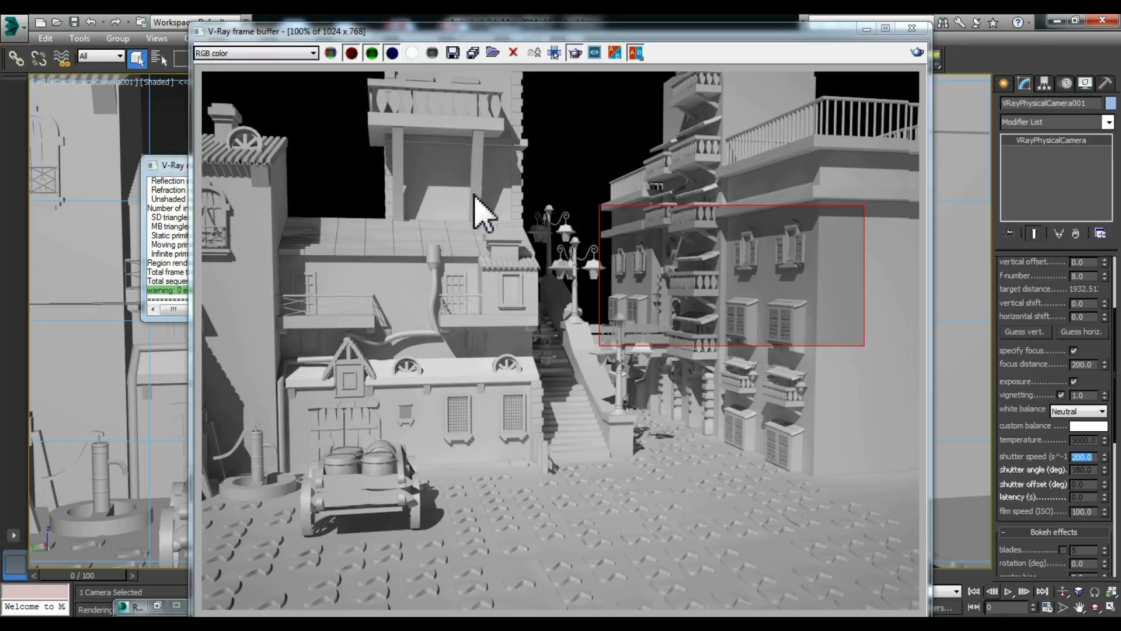
Render the region with the film speed (ISO) at 53, and again with it back at 100.
scroll(1084, 349, down, 5)
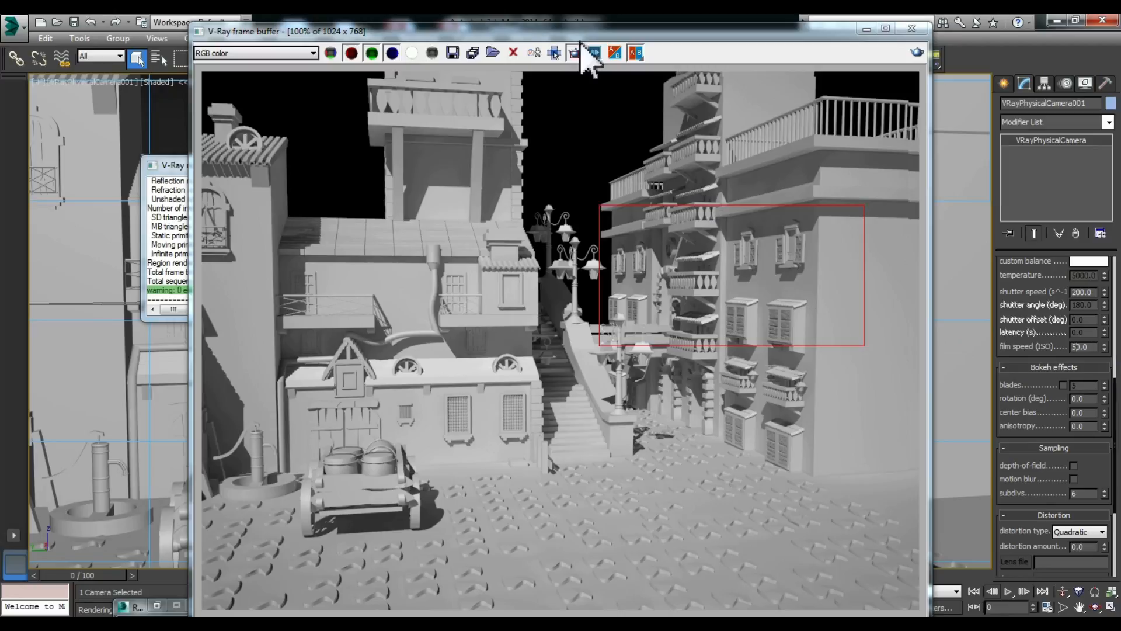
click(935, 55)
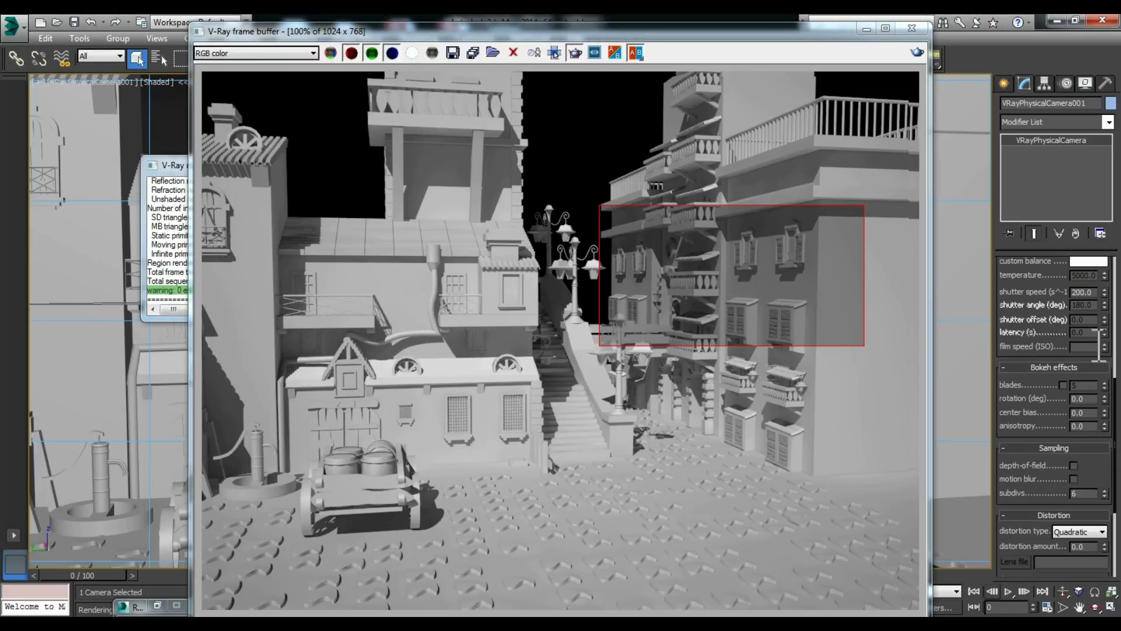
click(917, 52)
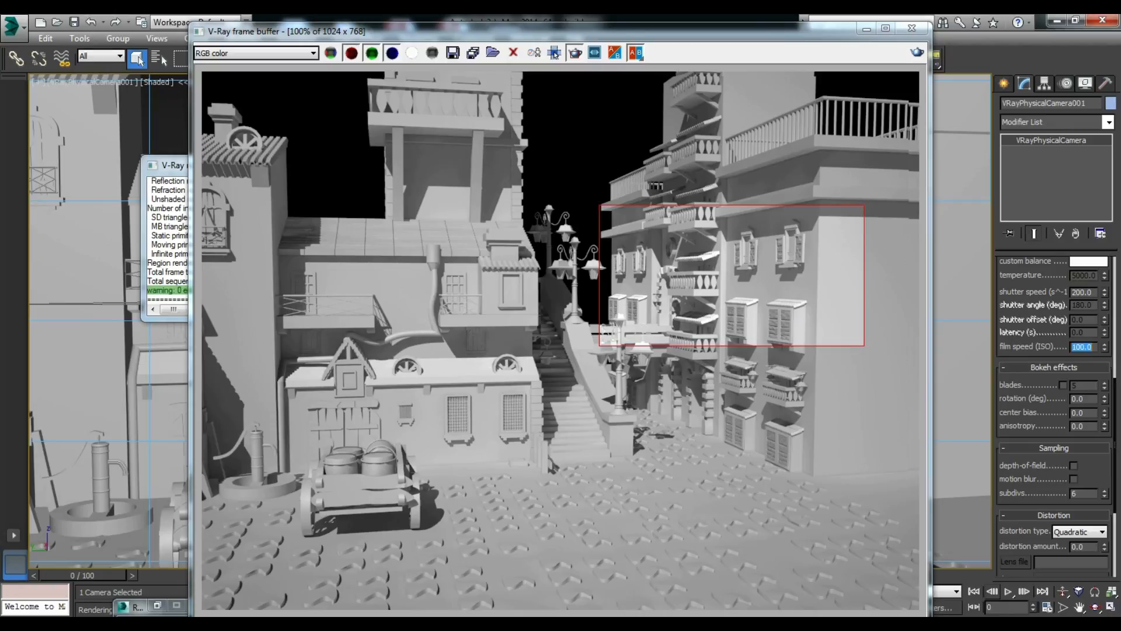
click(917, 52)
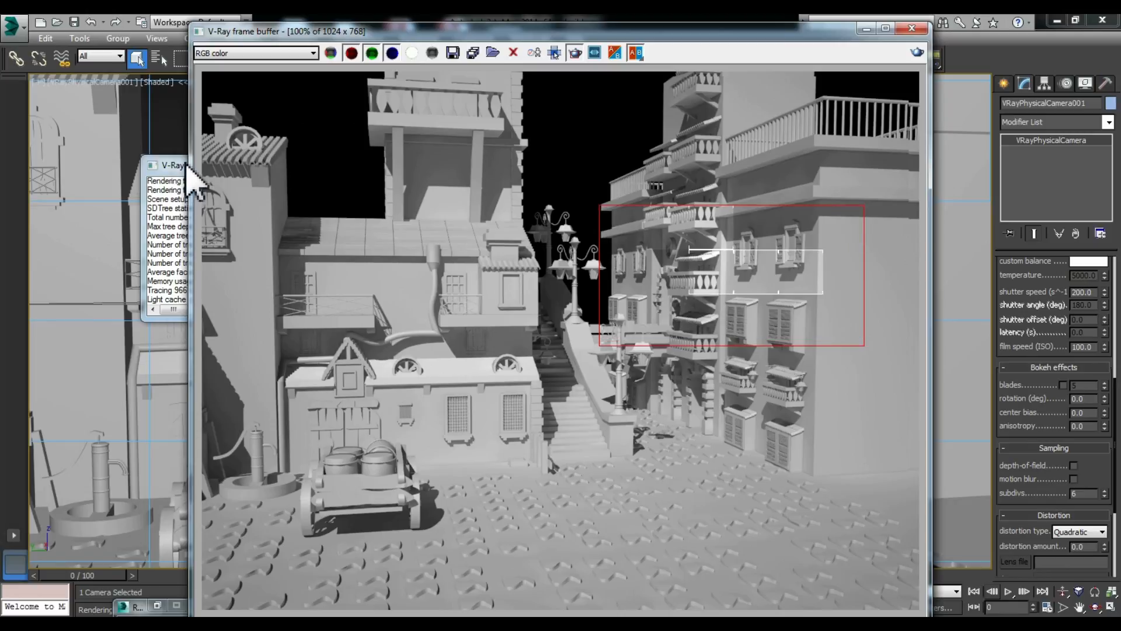
Render the region with depth-of-field enabled, and again with motion blur enabled as well.
scroll(1046, 376, down, 5)
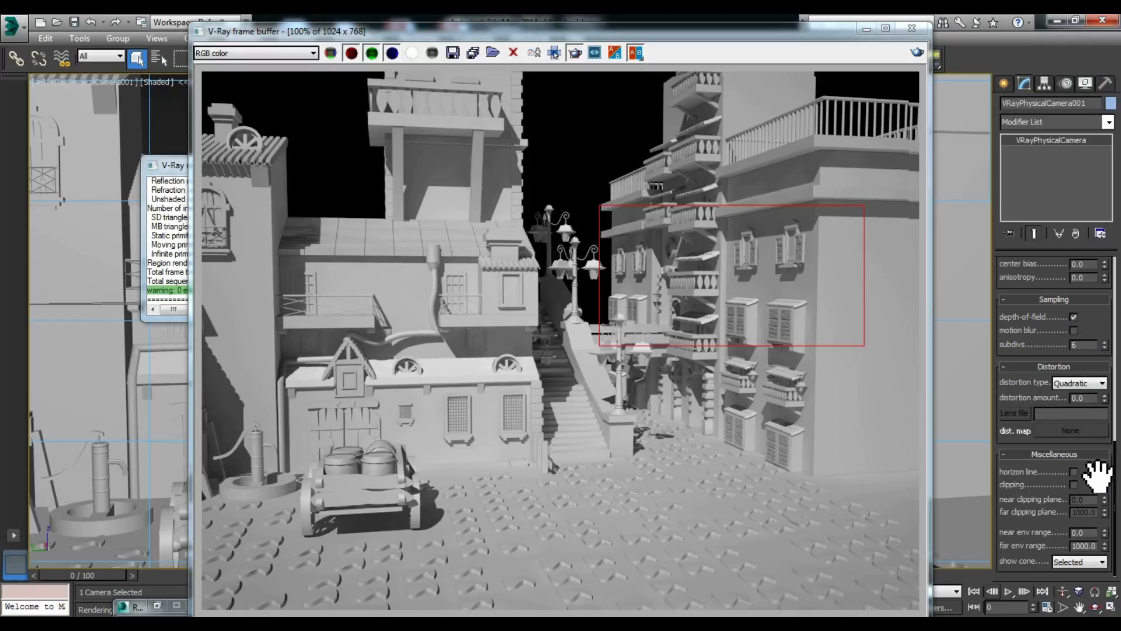
click(917, 52)
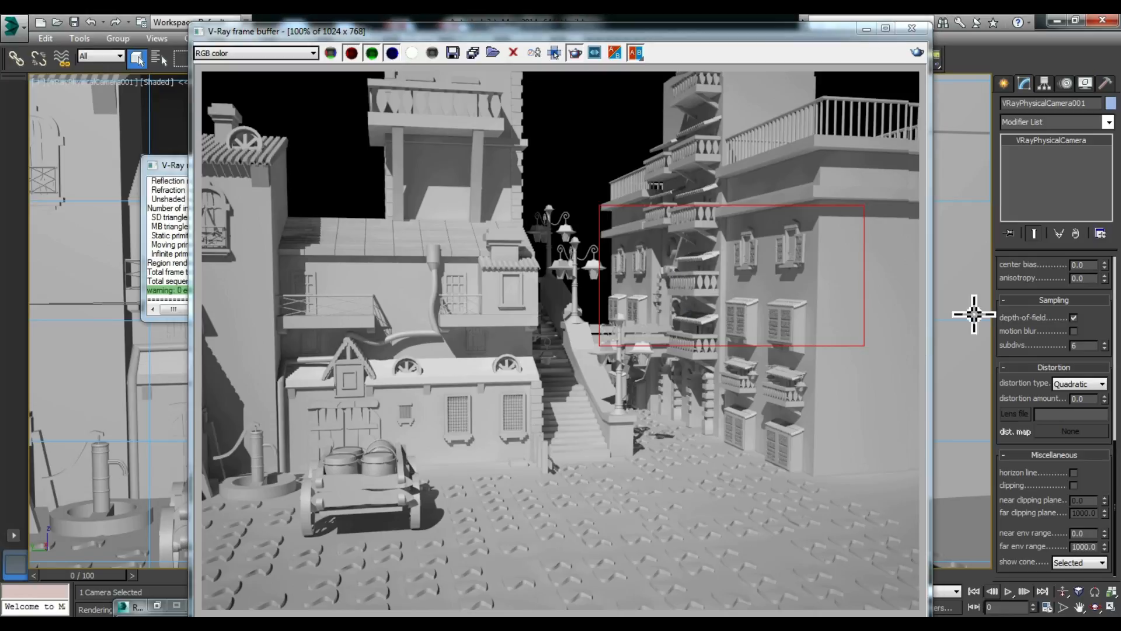
click(1074, 331)
click(918, 53)
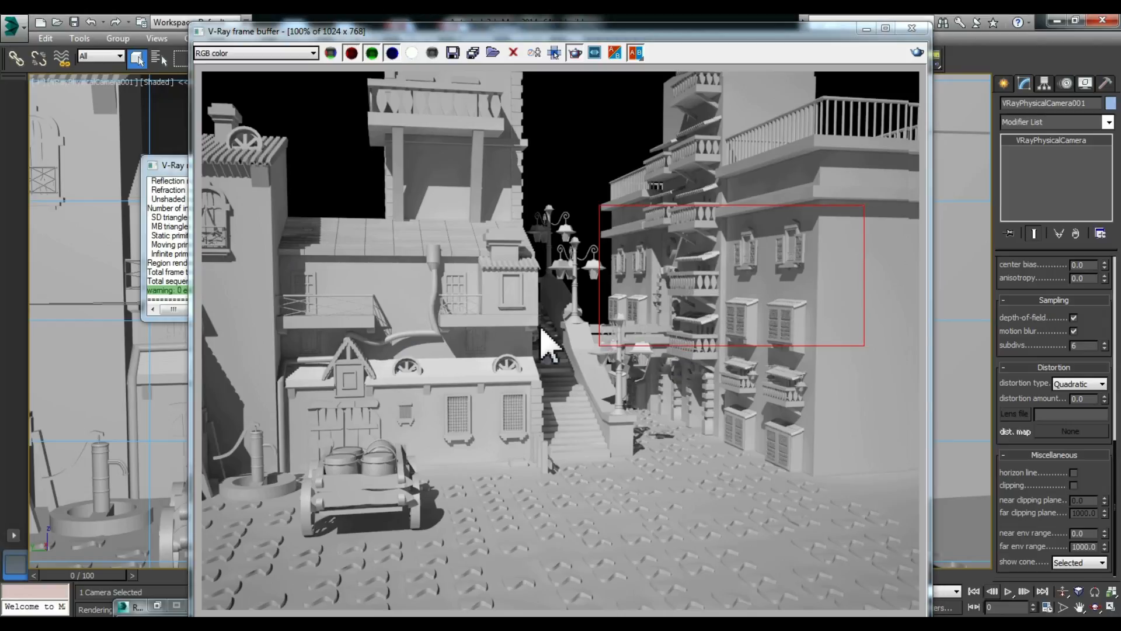
Render the region with the camera's sampling subdivs at 10, and again with motion blur disabled.
double_click(1076, 345)
click(918, 52)
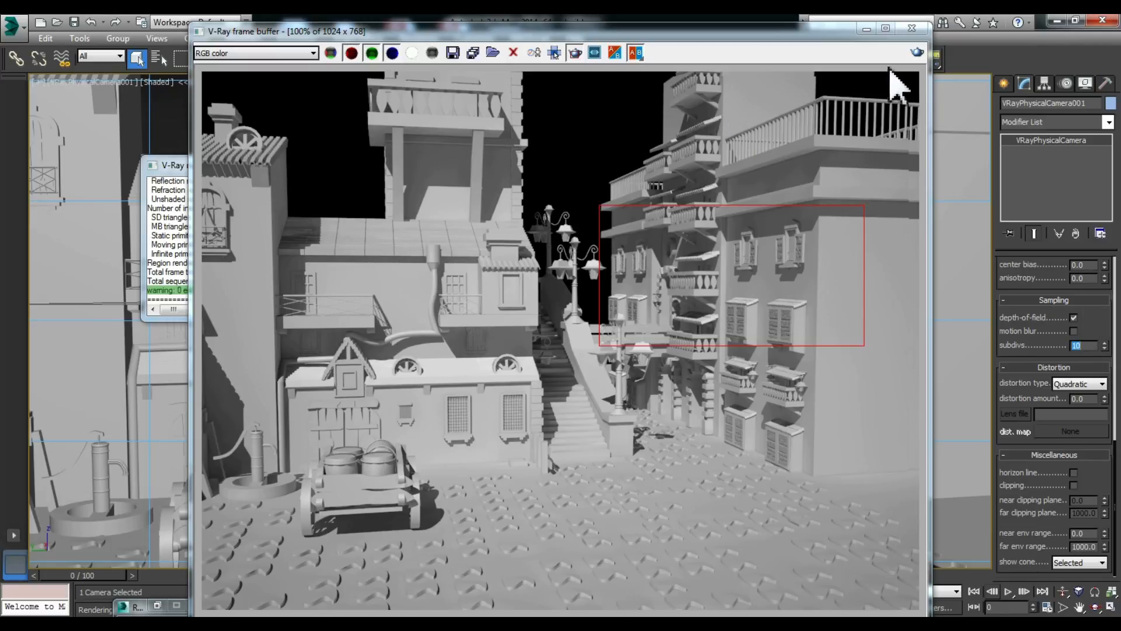
click(917, 52)
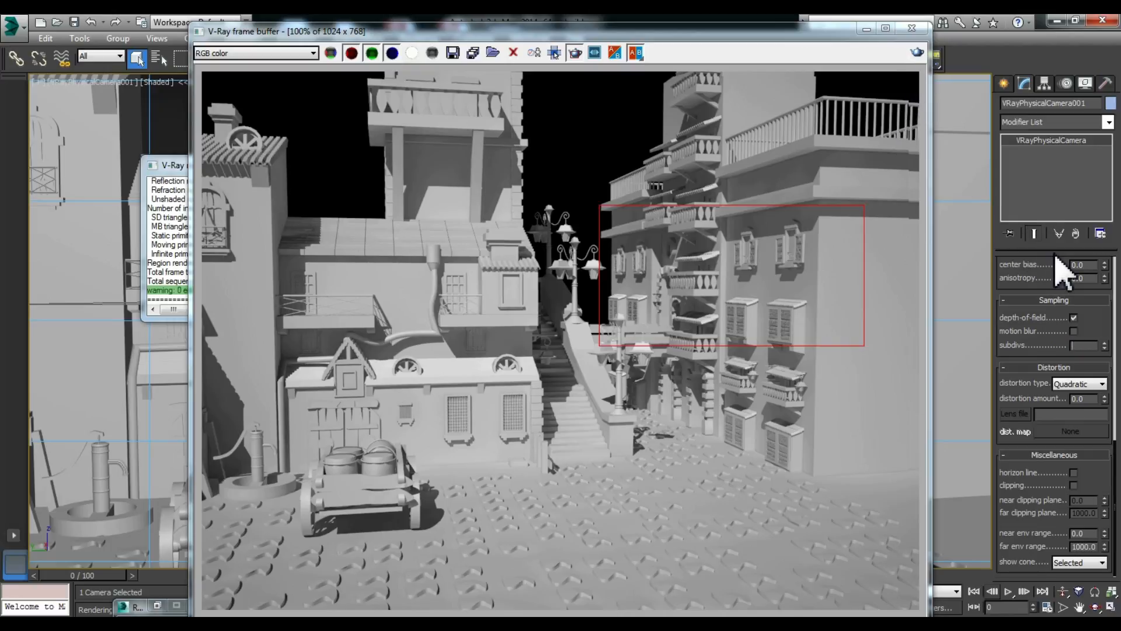
click(918, 52)
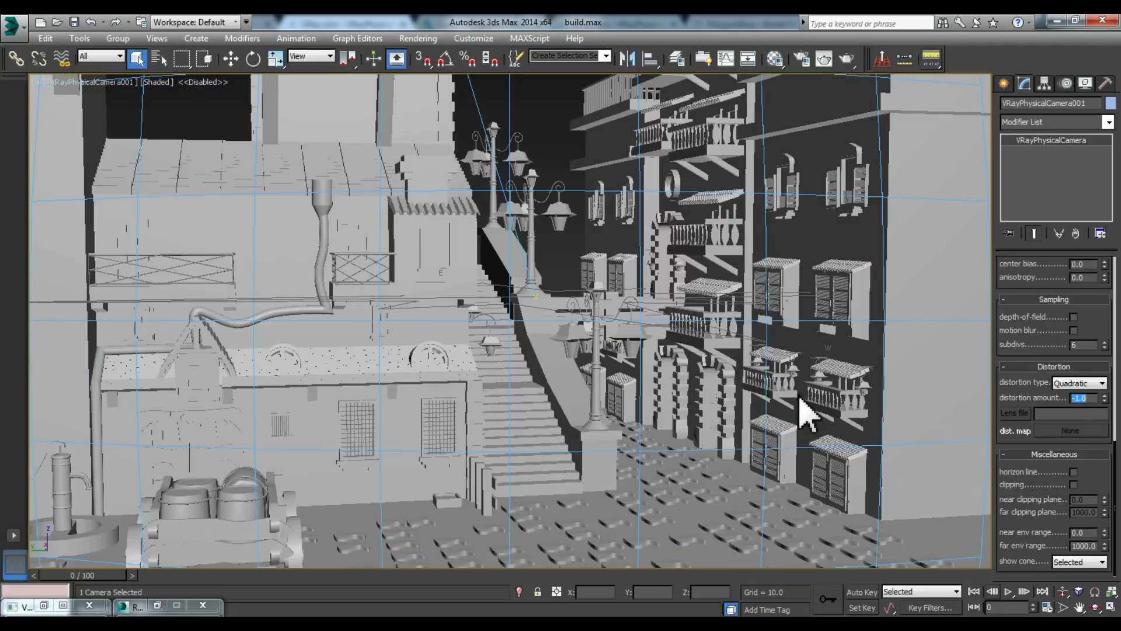
Set the quadratic lens distortion amount to -1.0 and render the full frame.
mouse_move(279, 623)
click(357, 552)
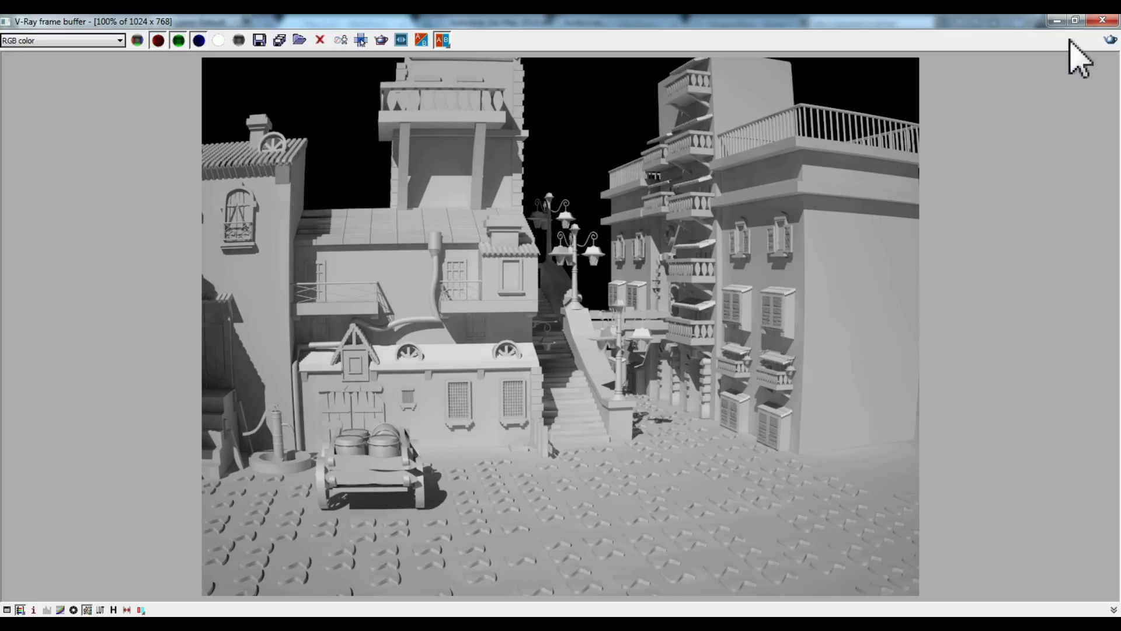
click(1108, 41)
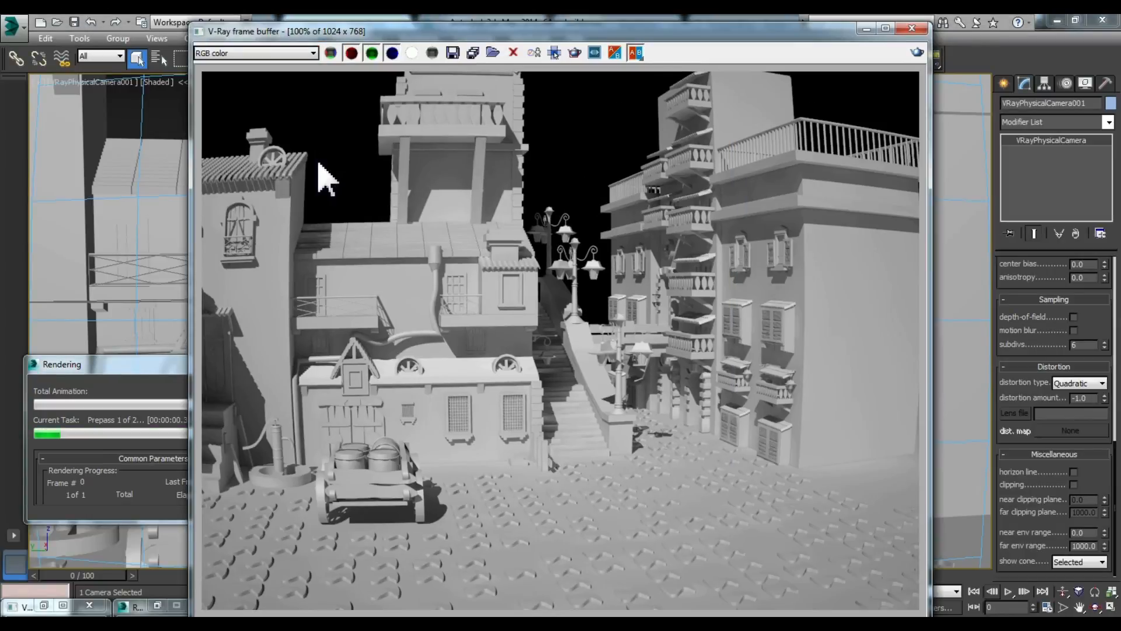
click(886, 29)
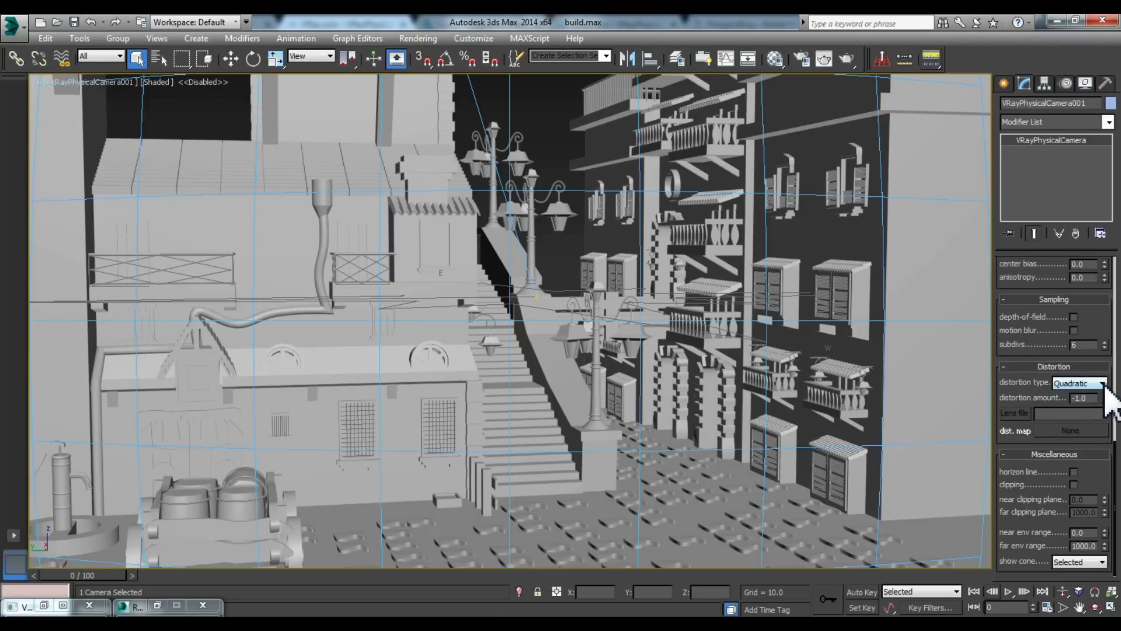
Change the camera's distortion type to Cubic and render the full frame in the enlarged frame buffer.
click(1104, 384)
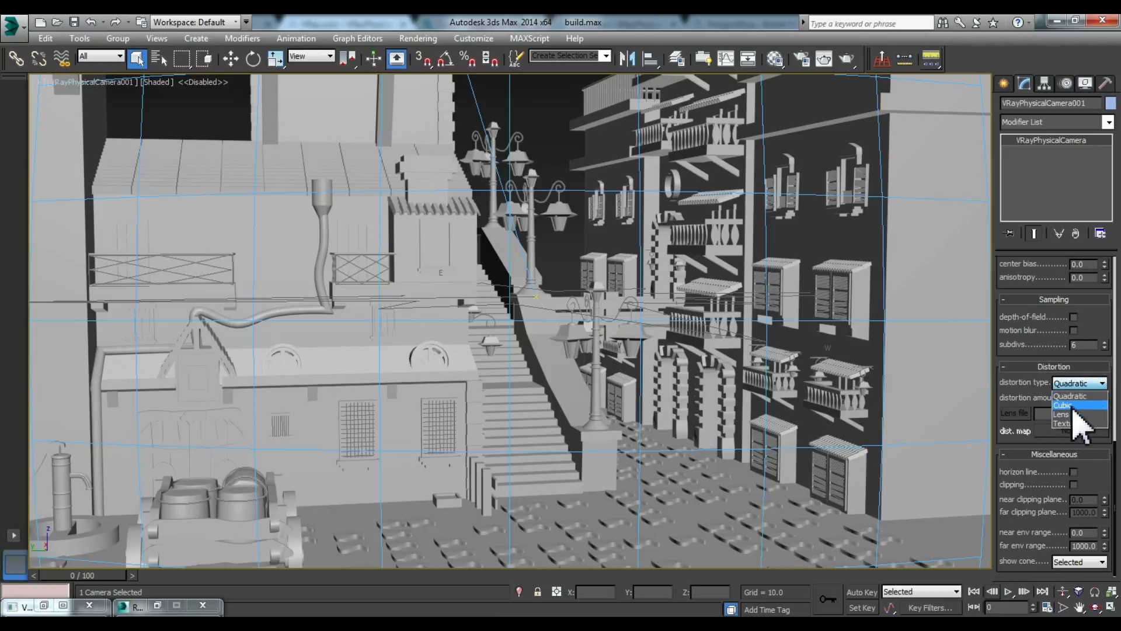
click(1071, 405)
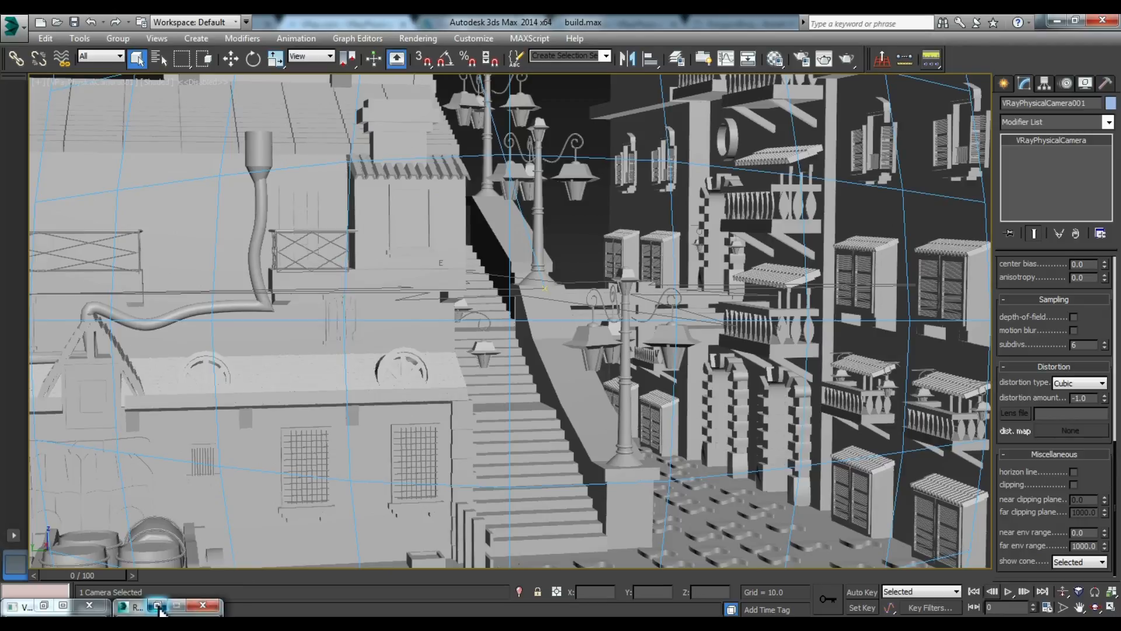
click(177, 607)
click(500, 492)
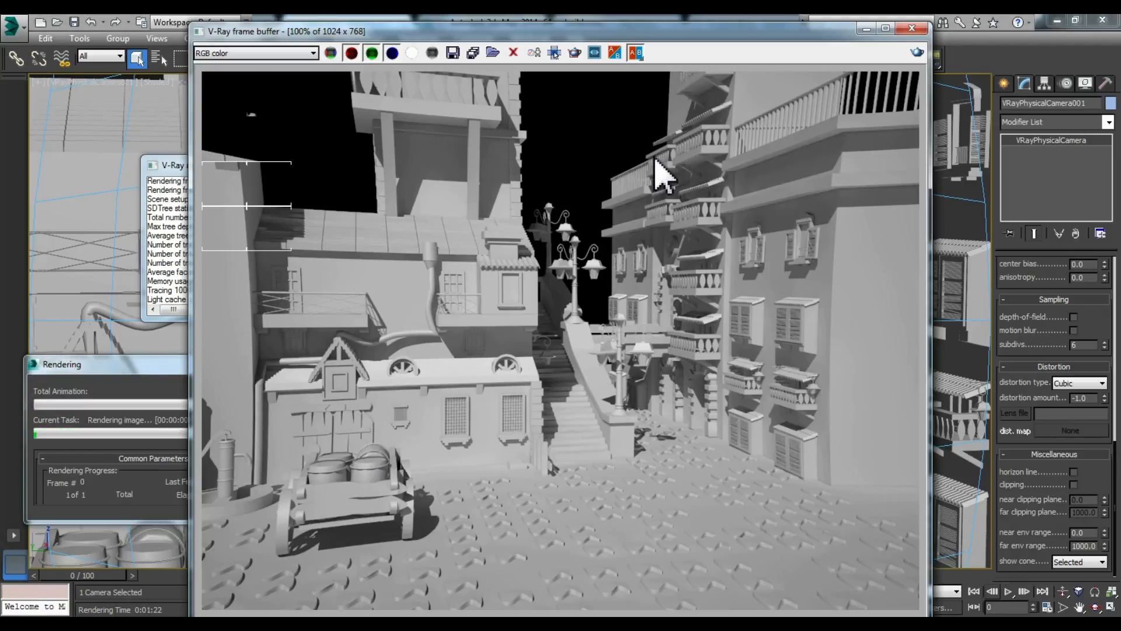
click(885, 28)
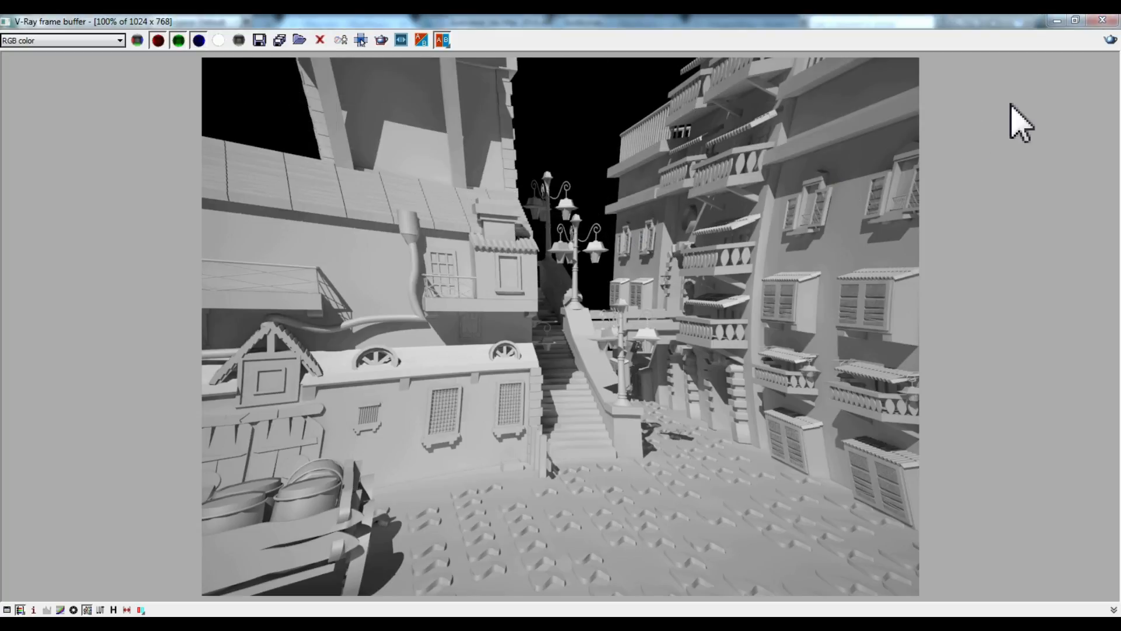
Set the distortion amount to 1.0 with the Cubic type and render the frame.
click(1058, 22)
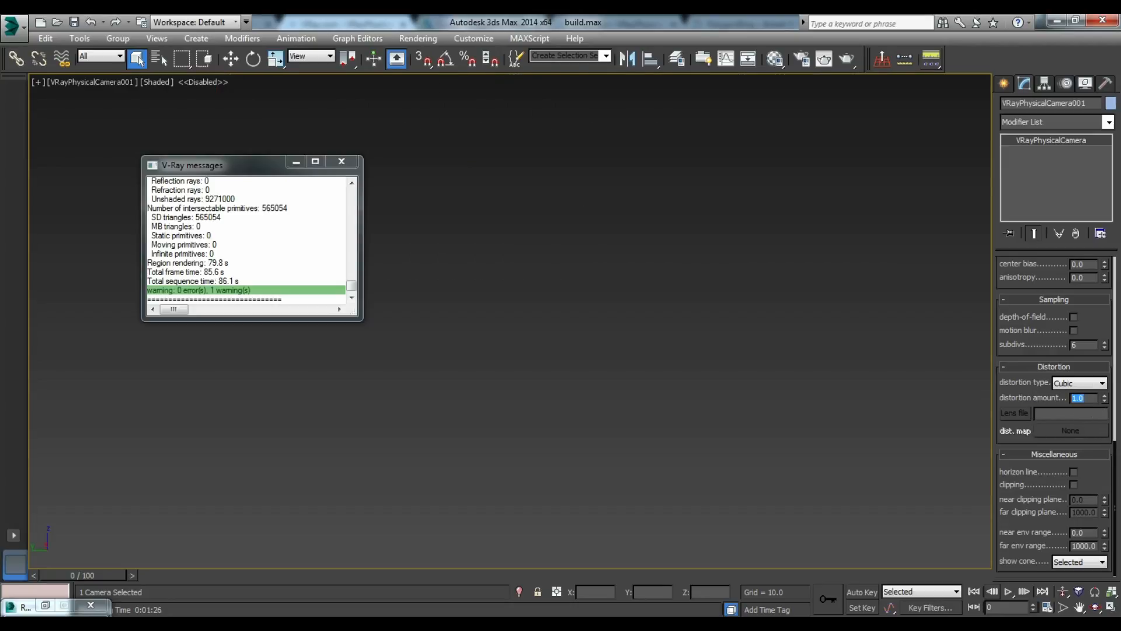
click(296, 161)
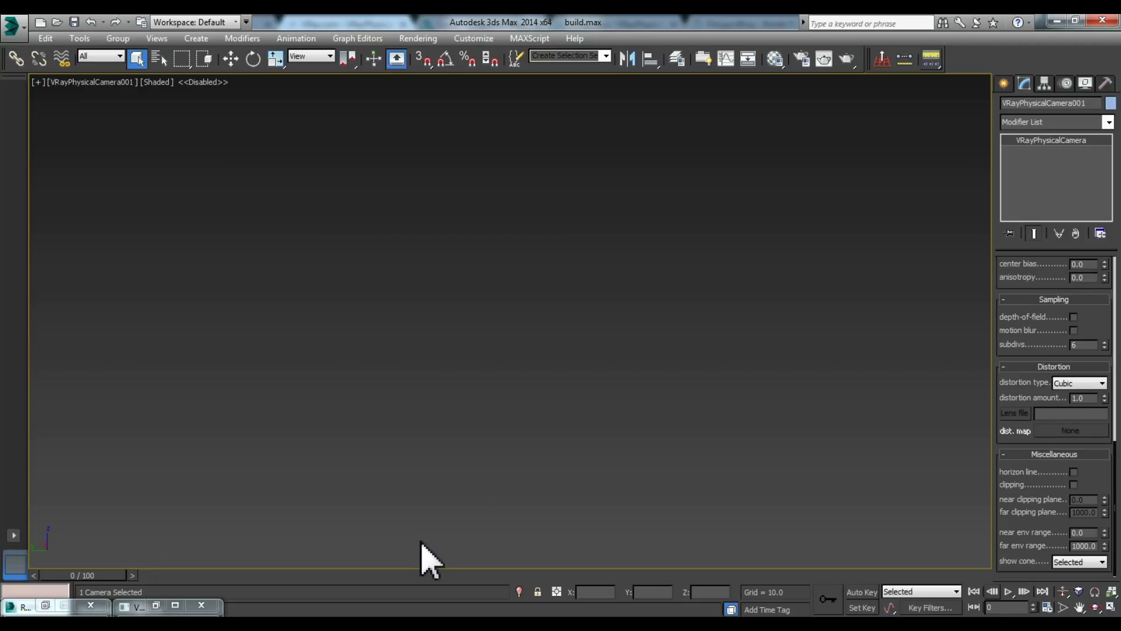
click(156, 605)
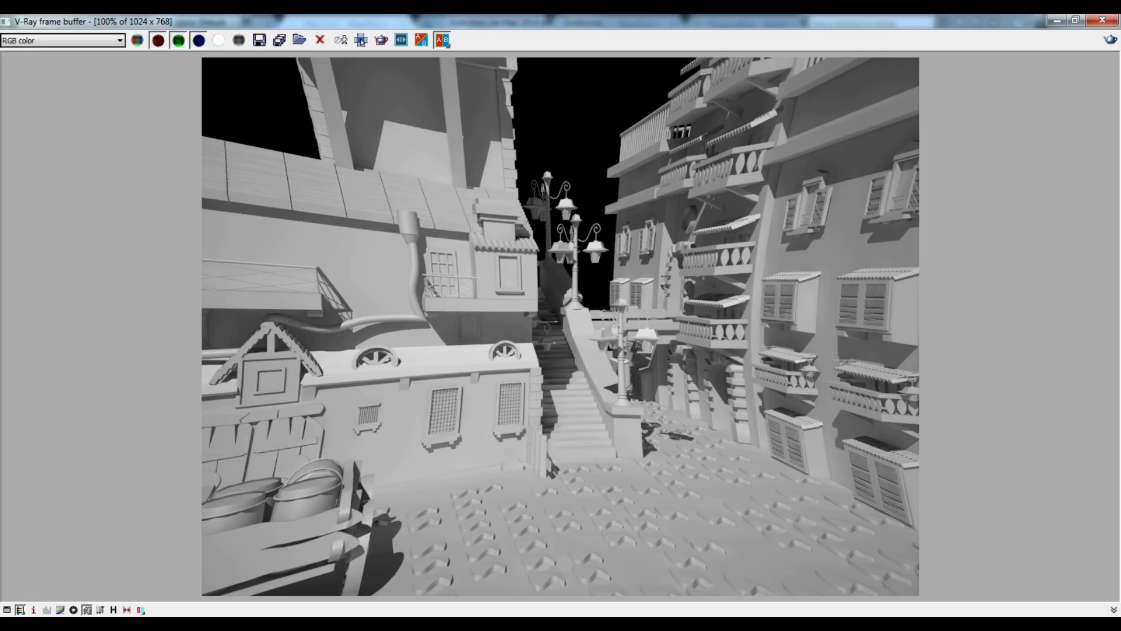
click(1109, 40)
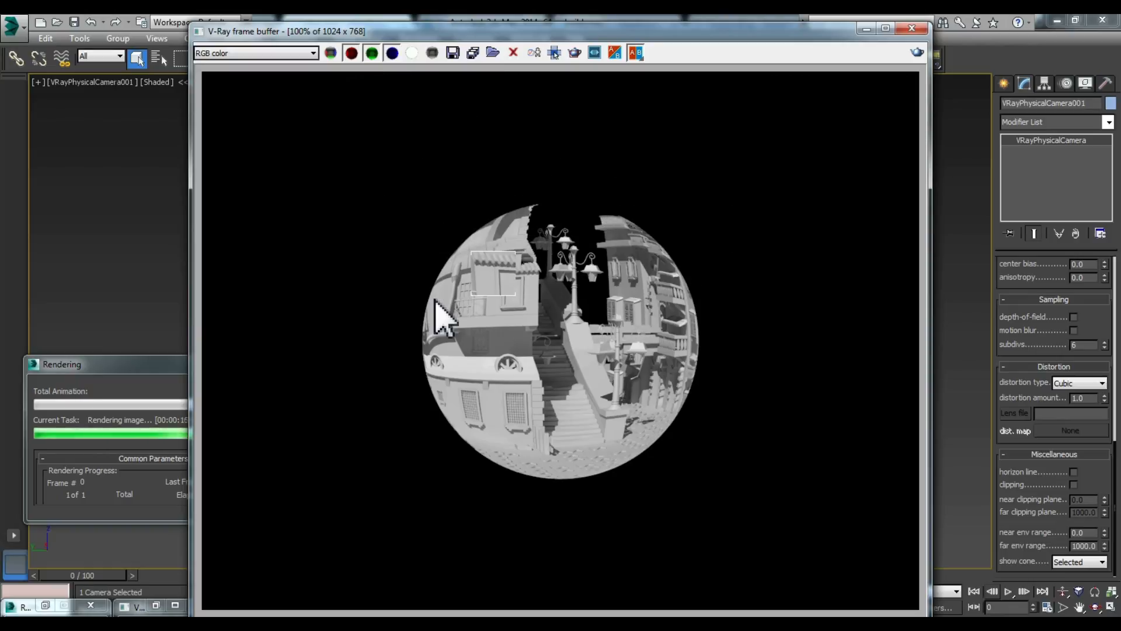
Switch the distortion type back to Quadratic and render the frame with the amount at 1.0.
click(865, 28)
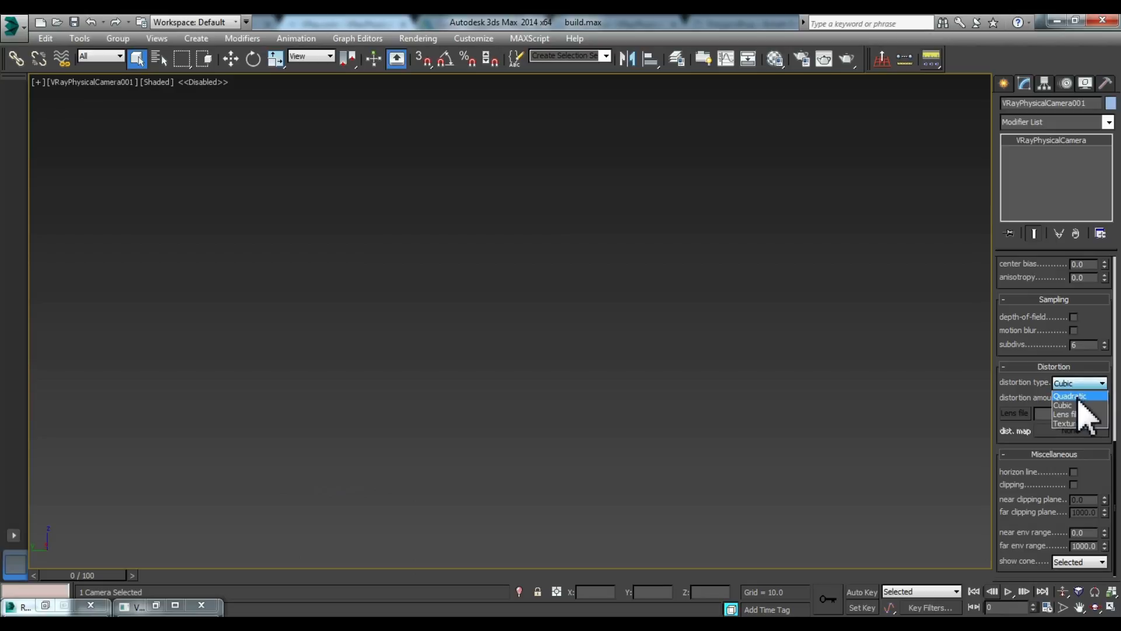
click(1078, 397)
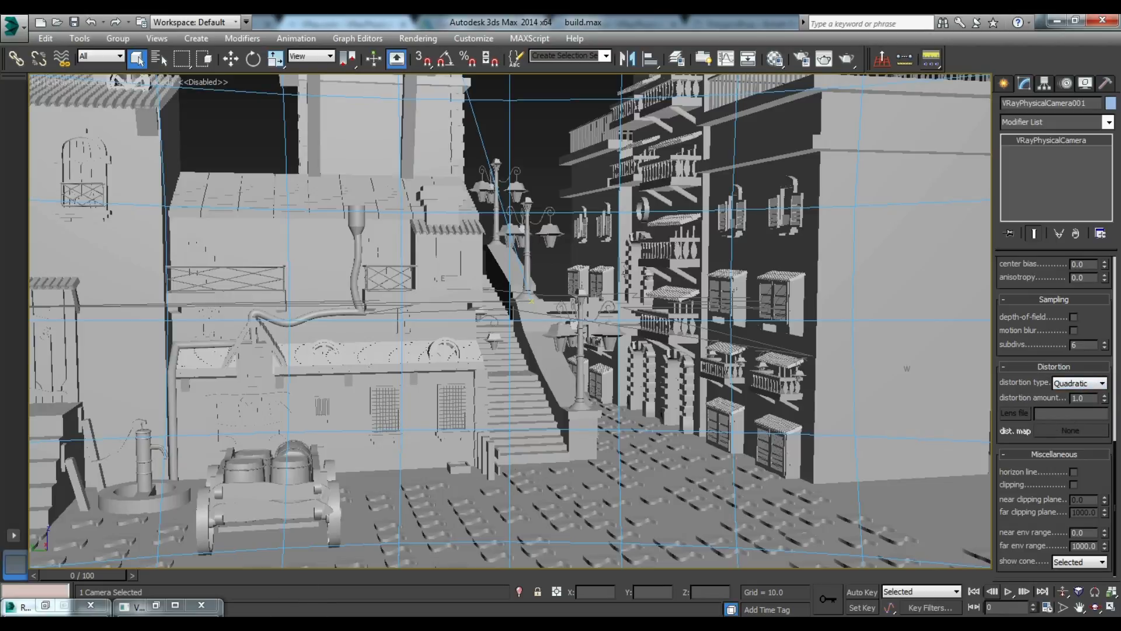
click(156, 605)
click(916, 53)
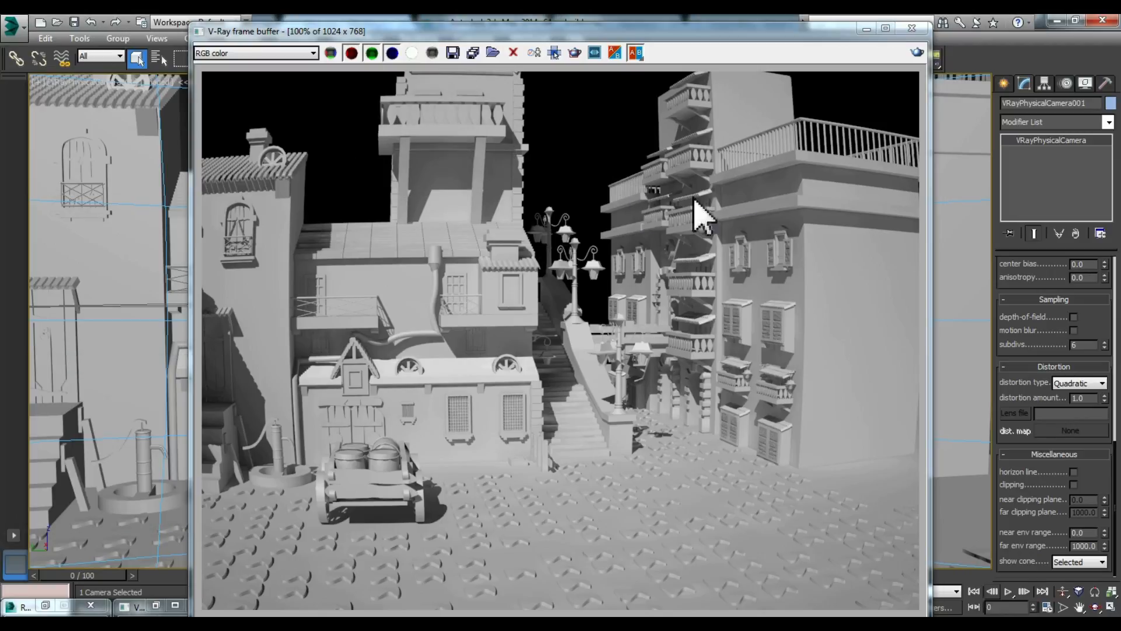
Try the Texture distortion type in a render of the frame, and return the type to Quadratic.
click(867, 29)
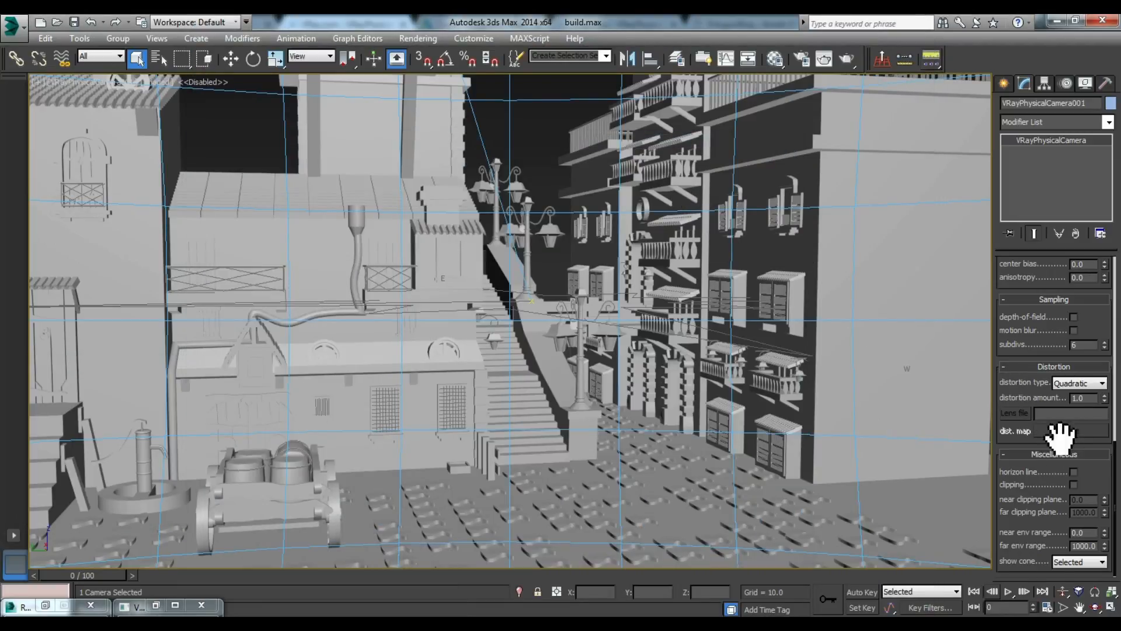
click(1099, 383)
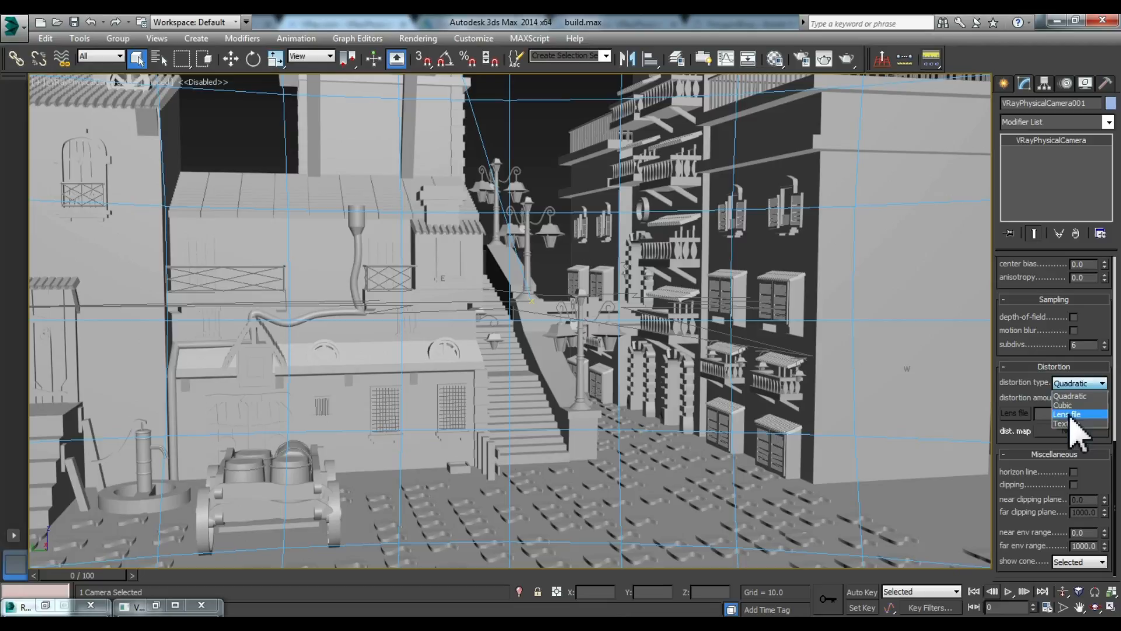
click(1078, 441)
click(352, 515)
click(917, 53)
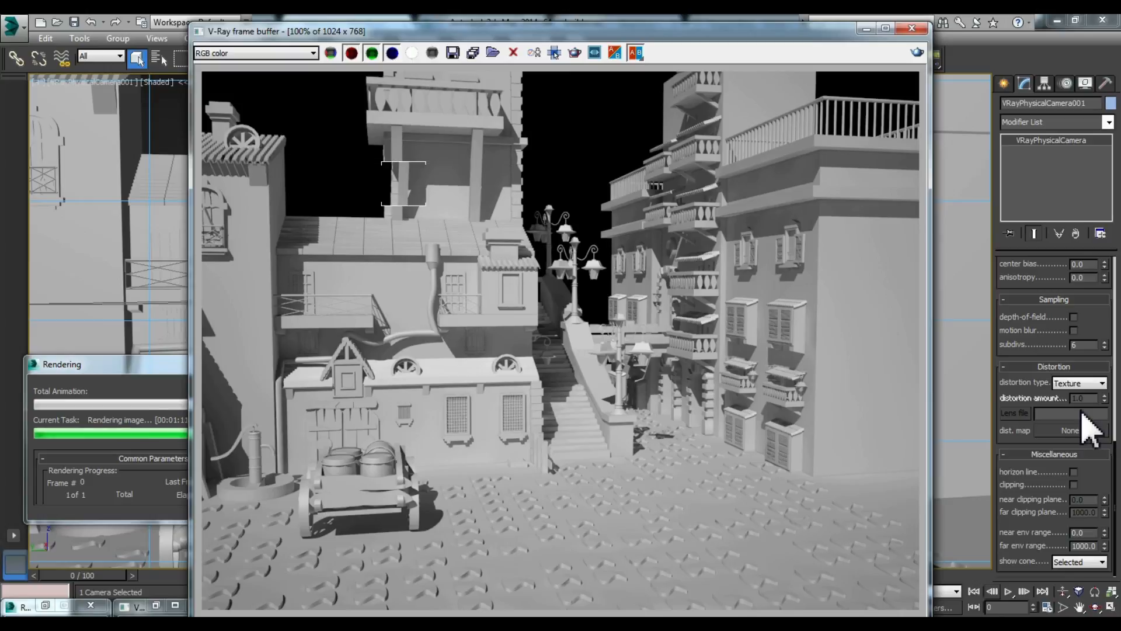
click(1102, 383)
click(1080, 393)
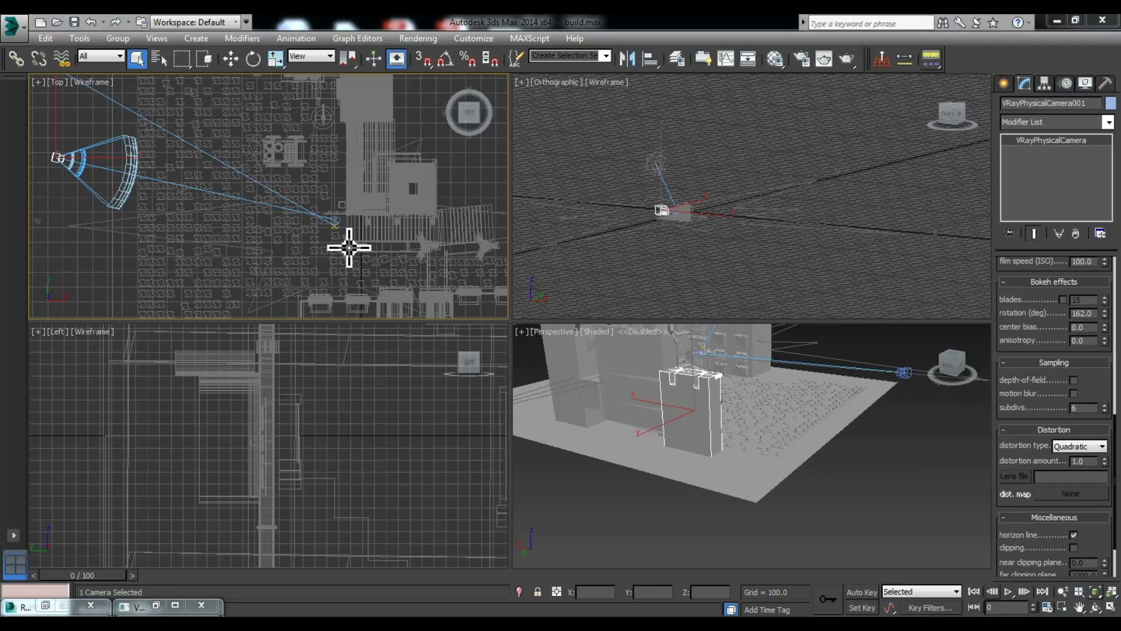
Reselect the V-Ray physical camera in the Top view and make the Perspective view active.
click(468, 166)
click(894, 374)
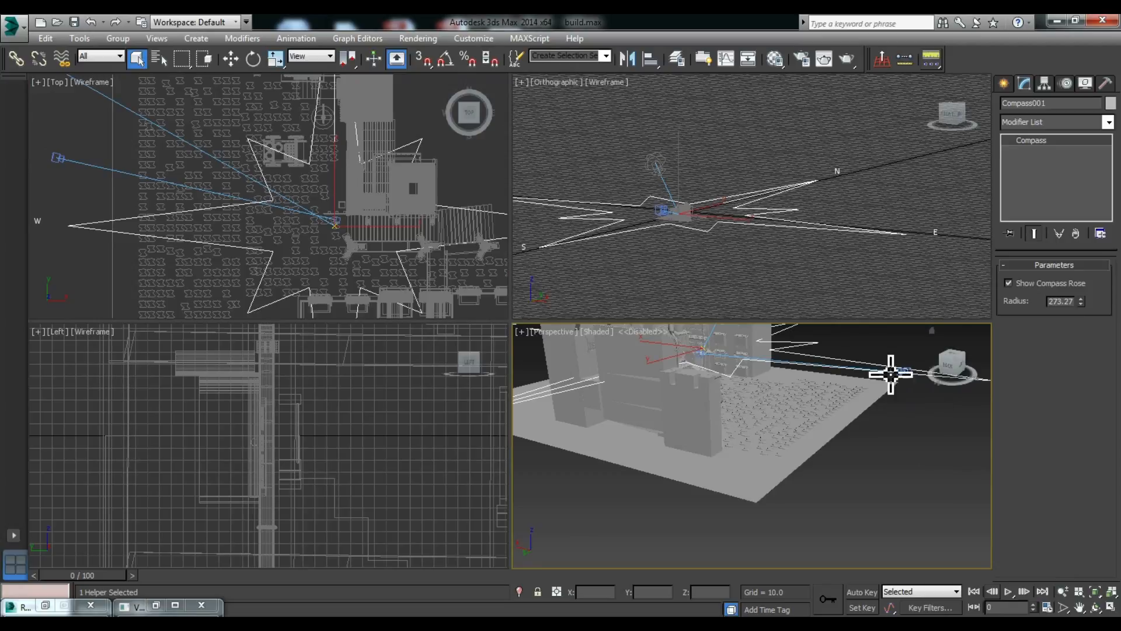
click(54, 156)
right_click(871, 497)
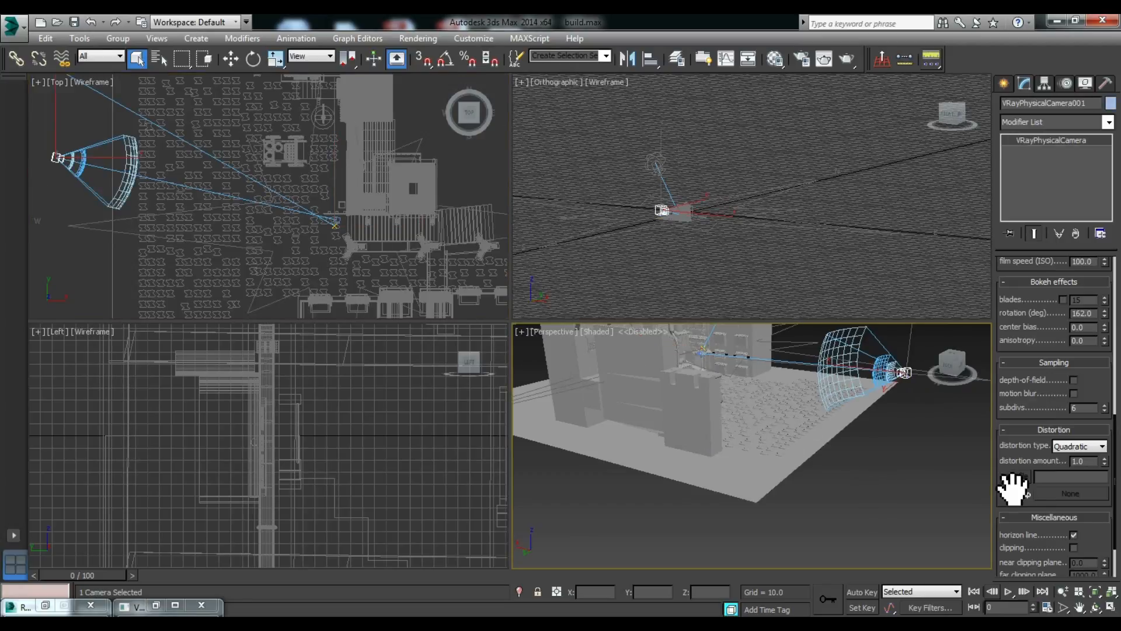
Turn on clipping for the physical camera, with the near clipping plane at about 1.42 and the far clipping plane at about 4640.
scroll(1022, 497, down, 3)
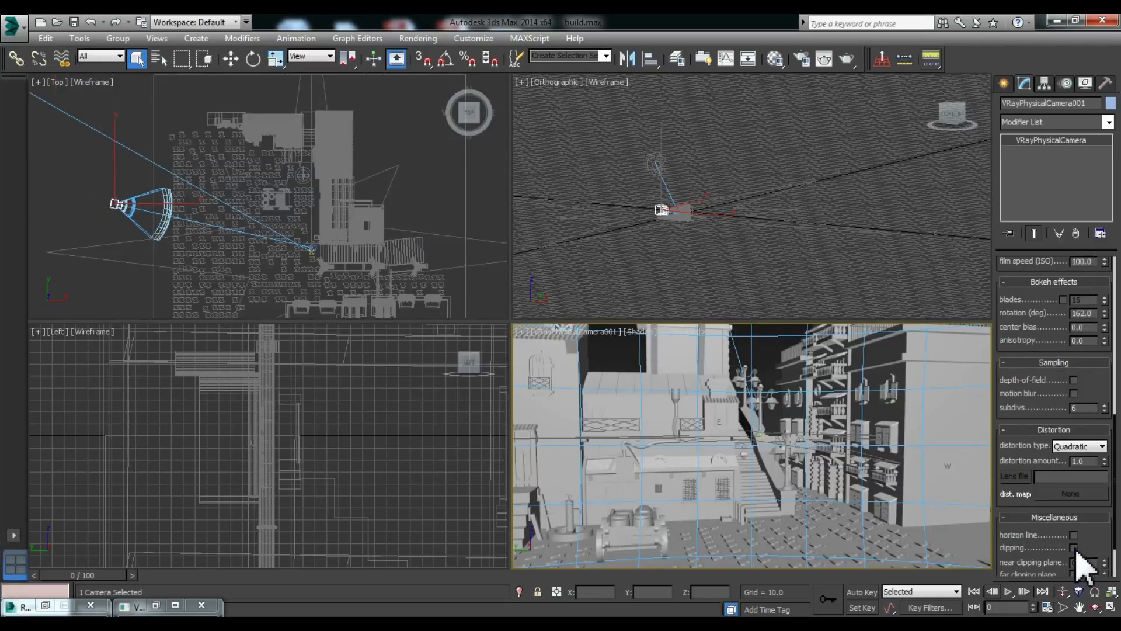
click(1074, 549)
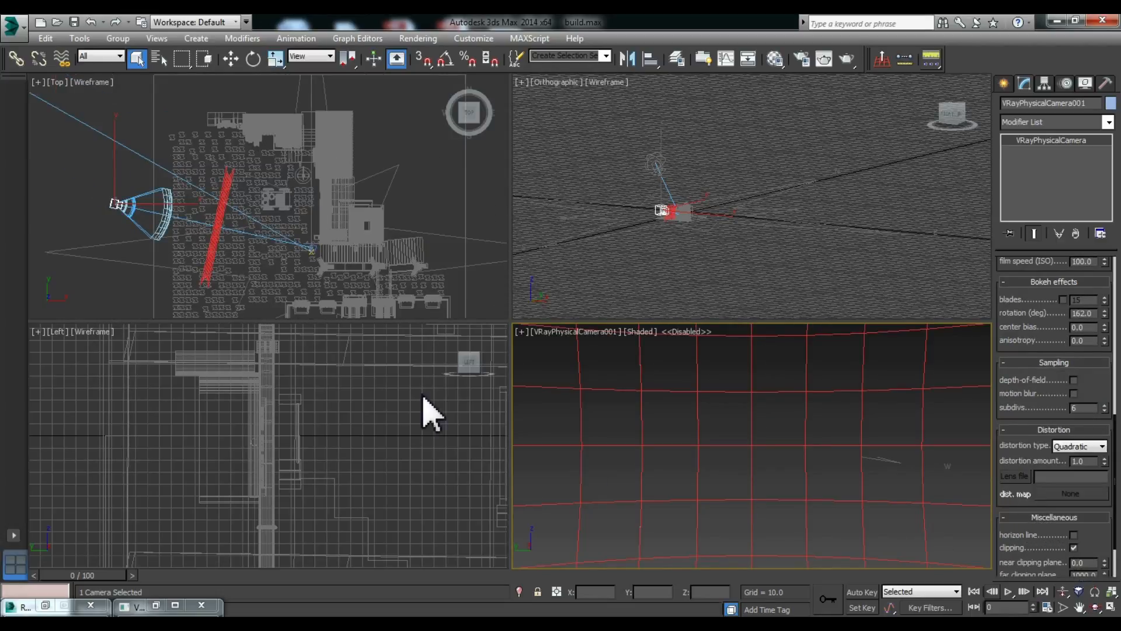
drag(1081, 457, 1080, 394)
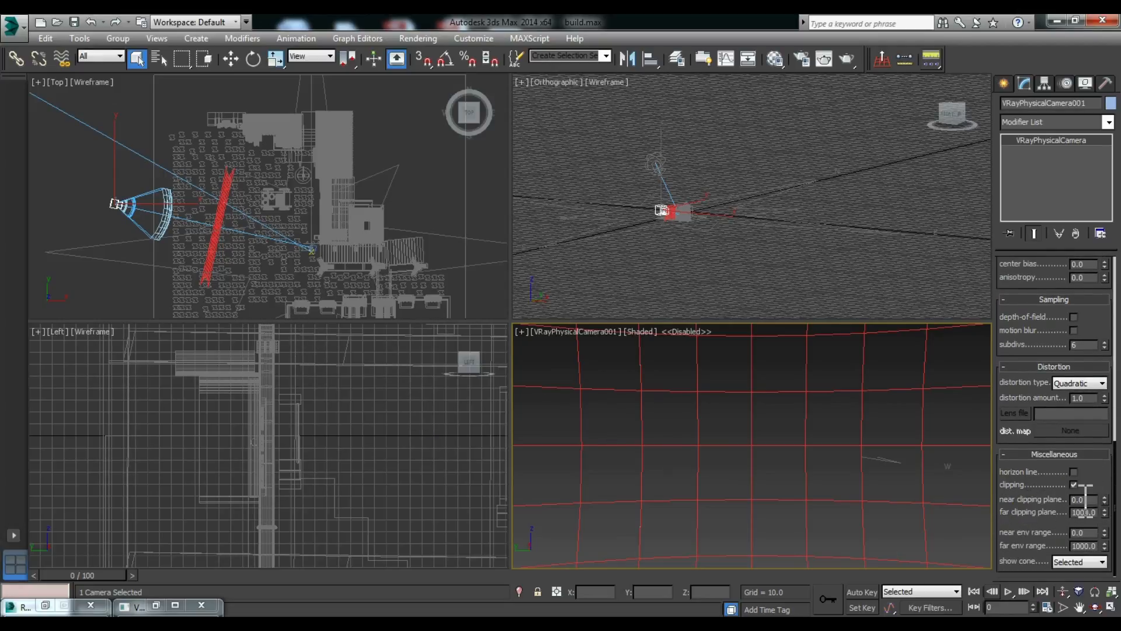
drag(1103, 500, 1093, 397)
drag(1101, 512, 1068, 286)
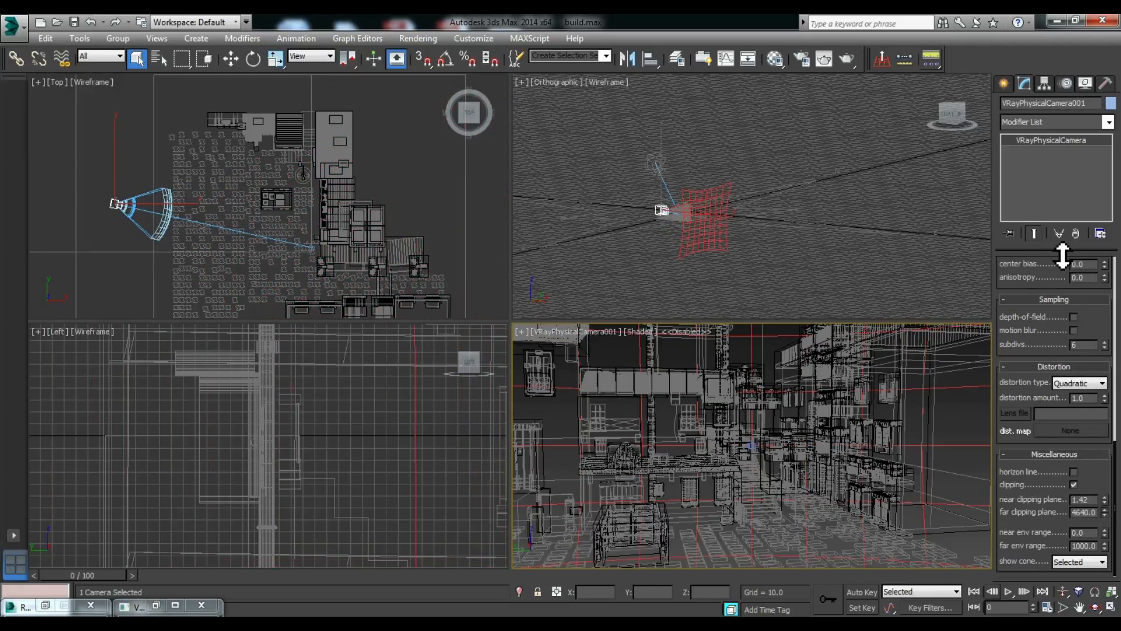
Raise the camera's far clipping plane to about 7006.4 and its near clipping plane to about 39.
scroll(317, 203, down, 4)
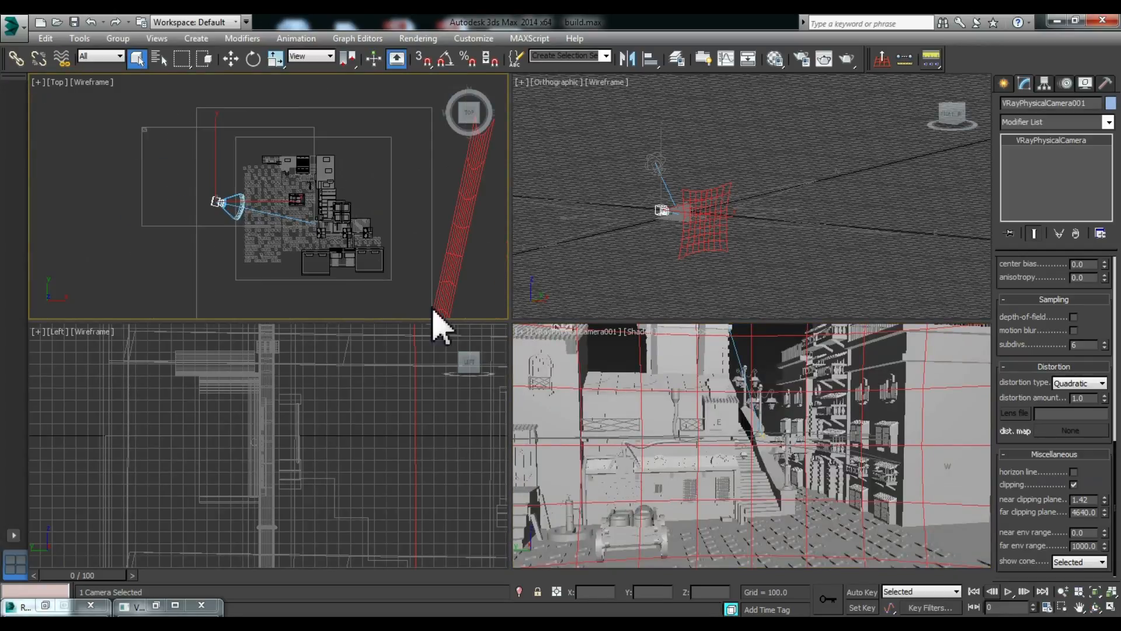
scroll(436, 288, down, 2)
drag(1104, 513, 1107, 488)
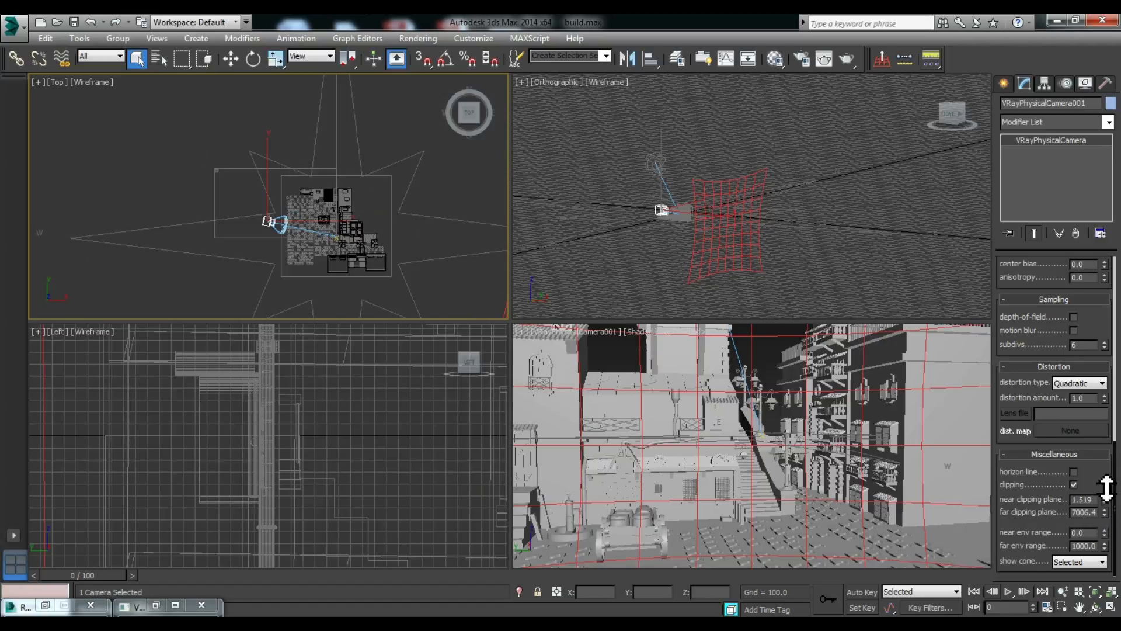
mouse_move(1093, 424)
mouse_down()
mouse_move(1108, 517)
mouse_move(1092, 431)
mouse_up()
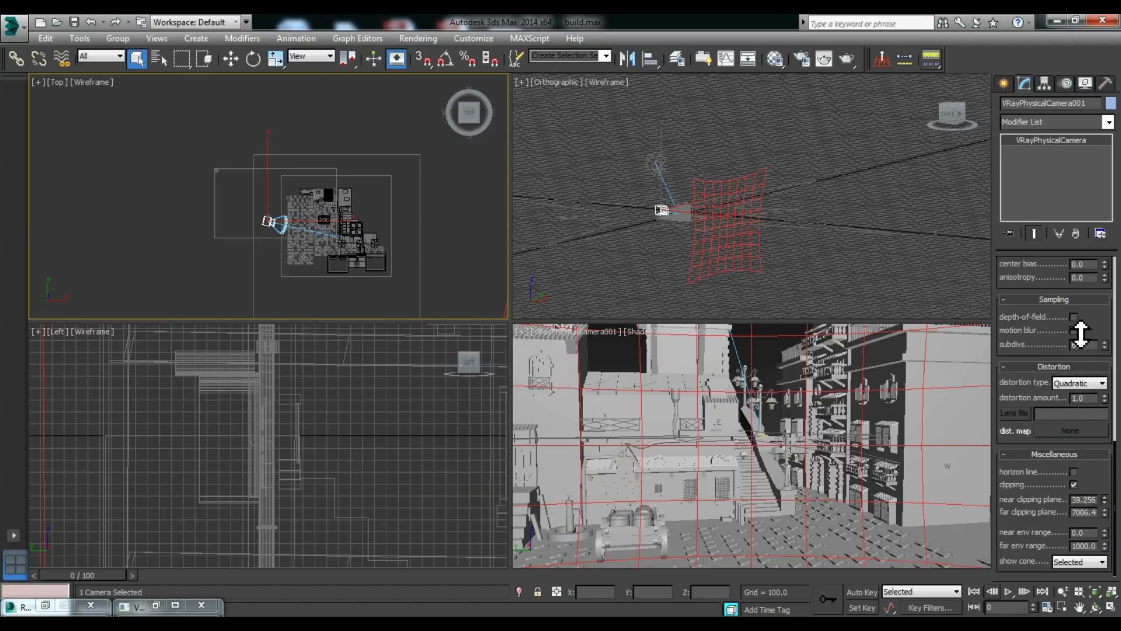
Try the near clipping plane at about 2010.6 in the camera view, and set it to about 663.51 with the far plane at about 4975.9.
scroll(272, 248, up, 8)
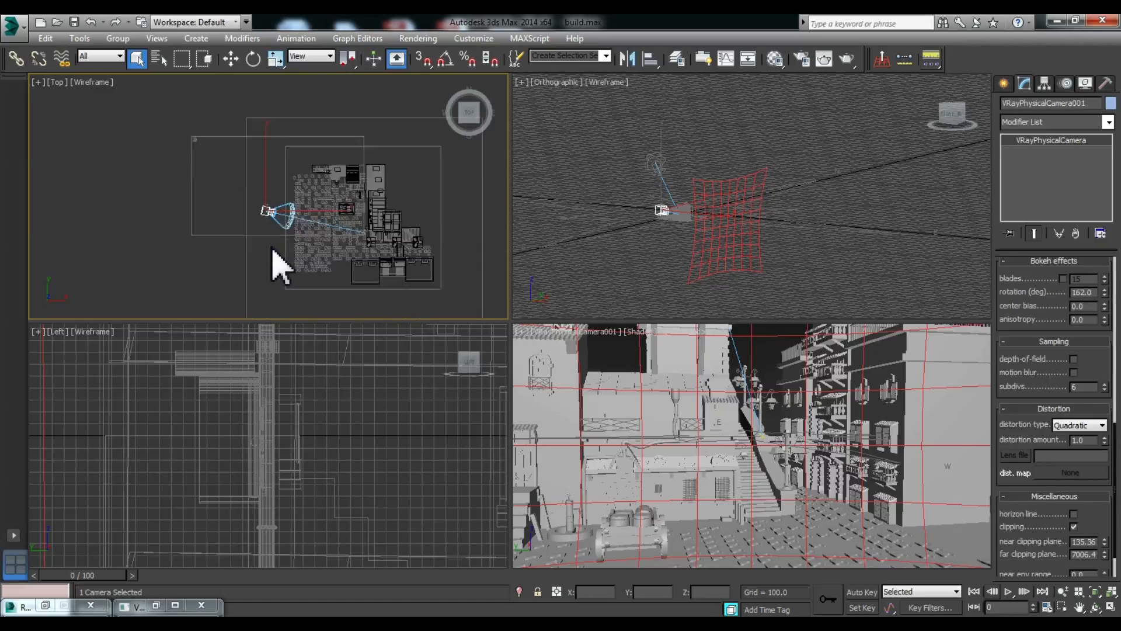
drag(1105, 542, 1097, 469)
scroll(240, 226, down, 5)
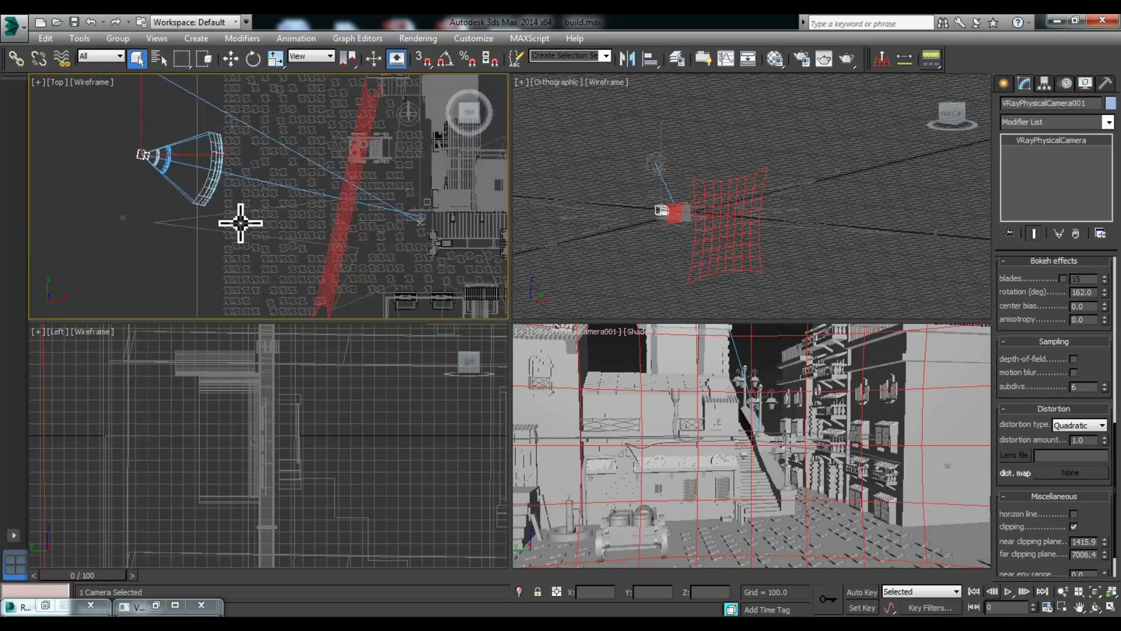
drag(1105, 542, 1105, 503)
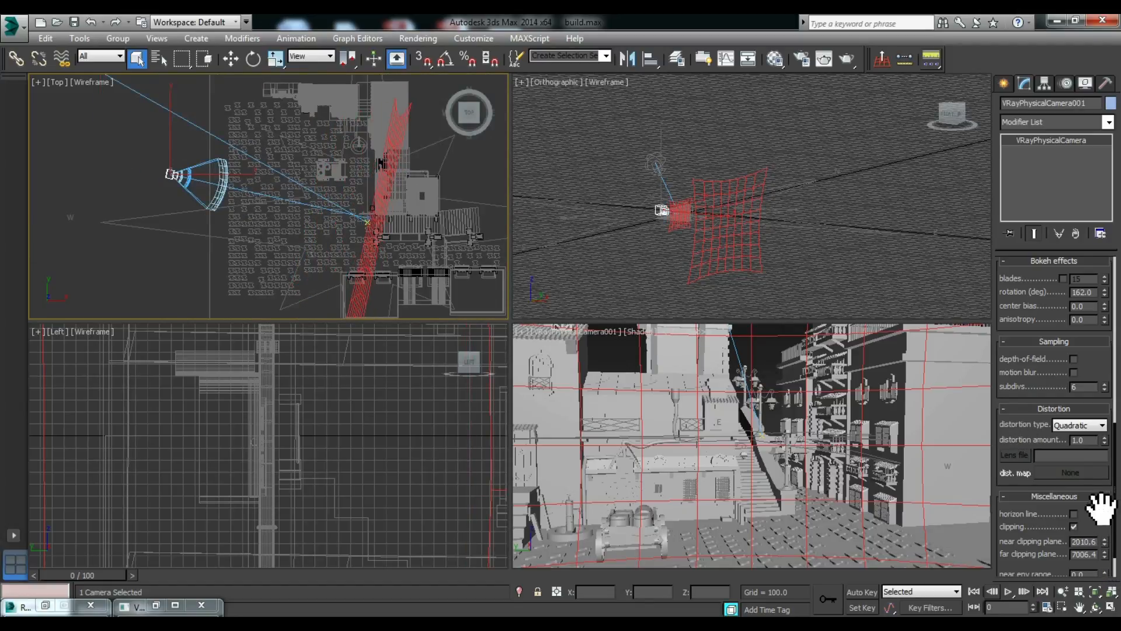
right_click(652, 392)
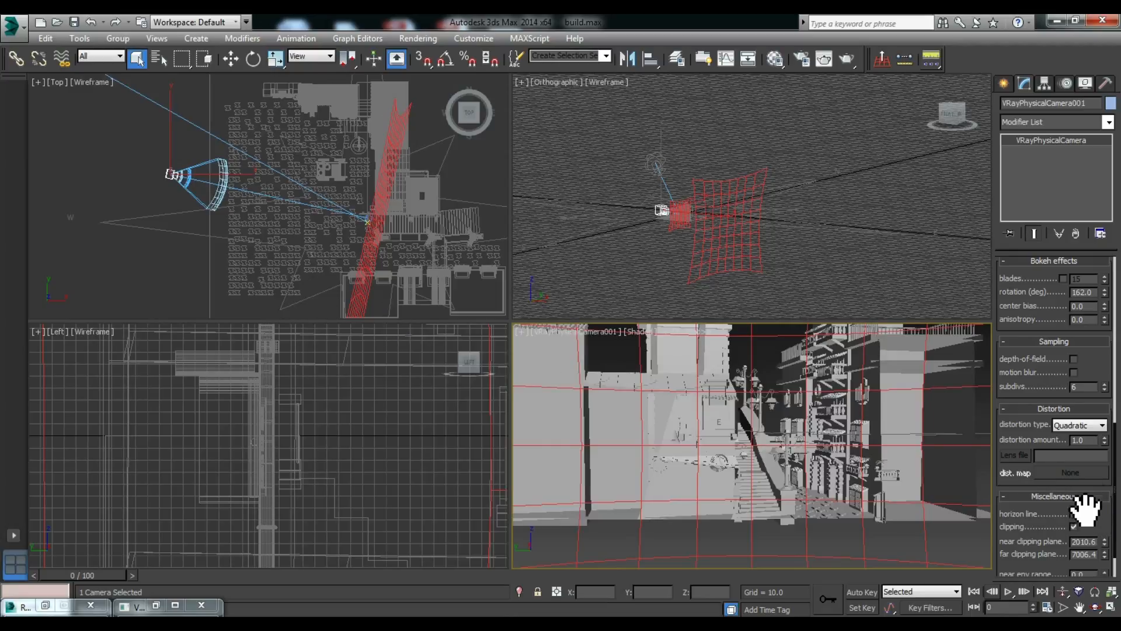
drag(1104, 542, 1109, 591)
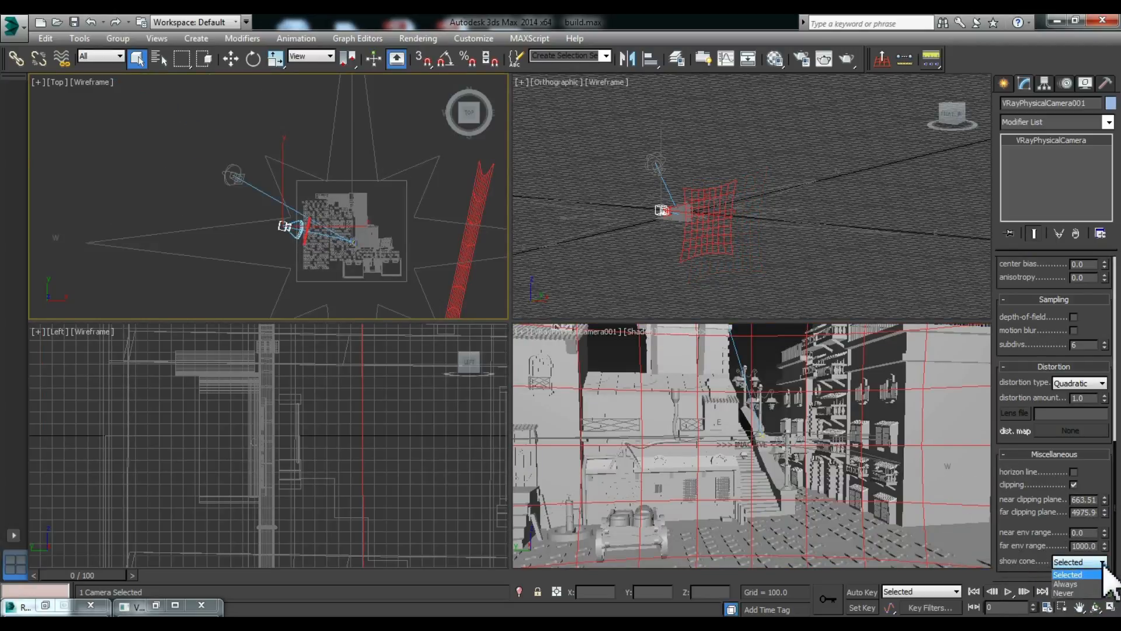
Try the Never and Always options for showing the camera cone, and return the setting to Selected.
click(1073, 593)
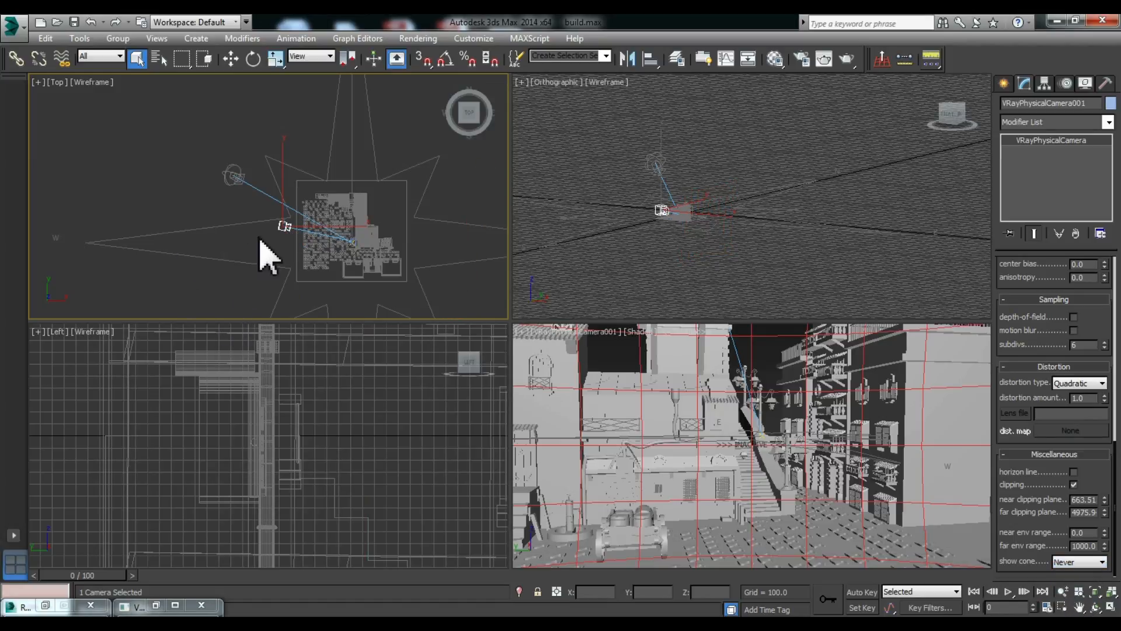
click(1083, 565)
click(1072, 584)
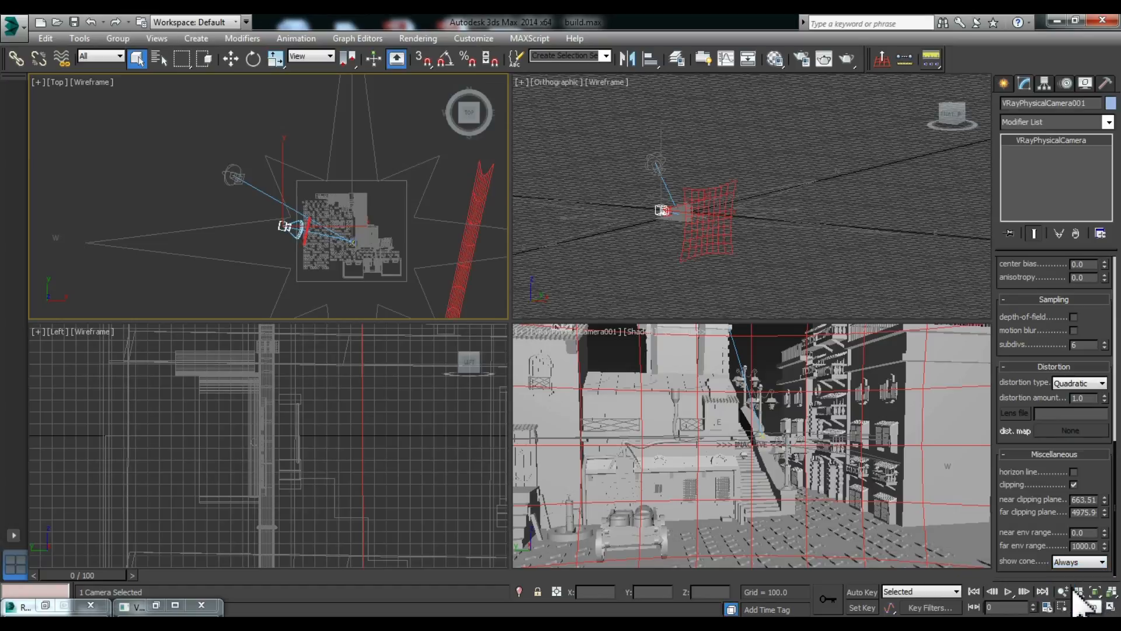
click(1101, 565)
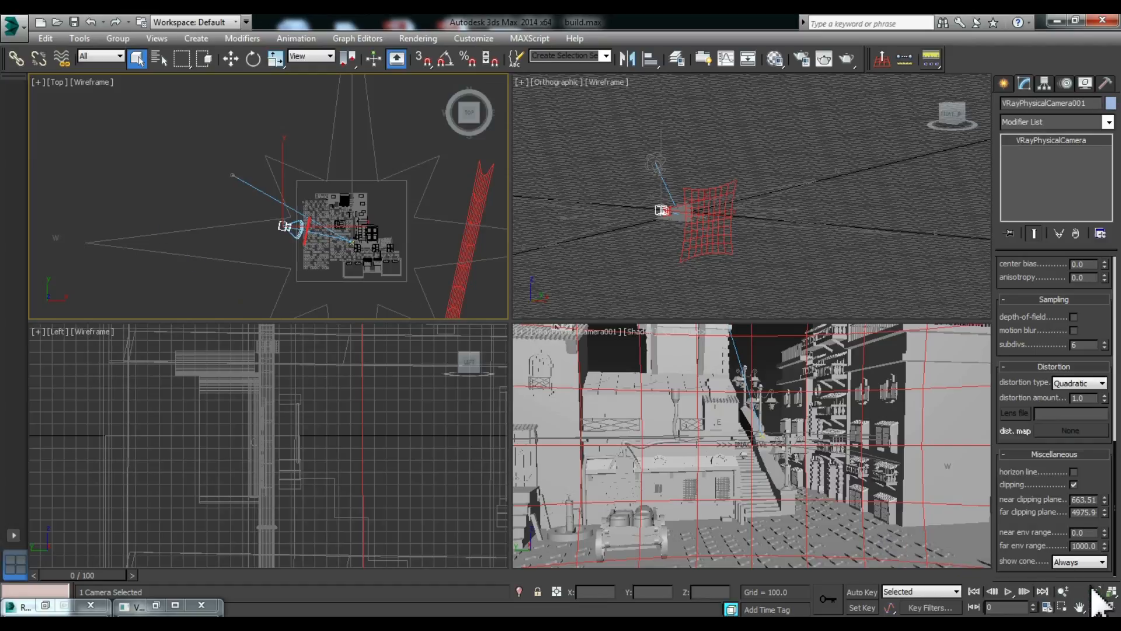
click(1080, 562)
click(1085, 578)
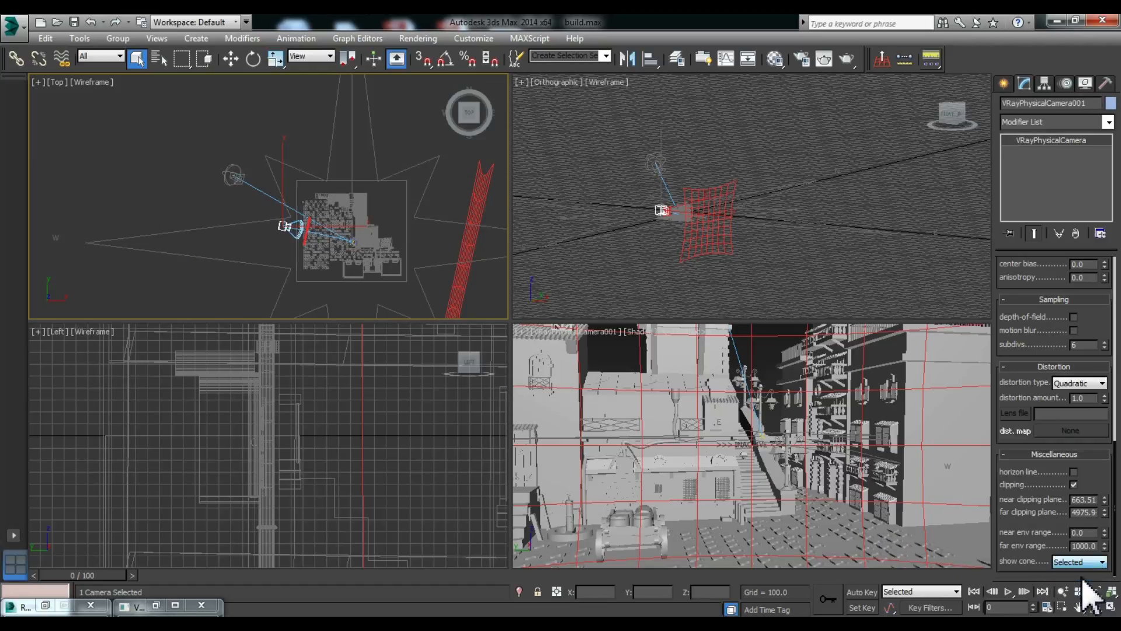